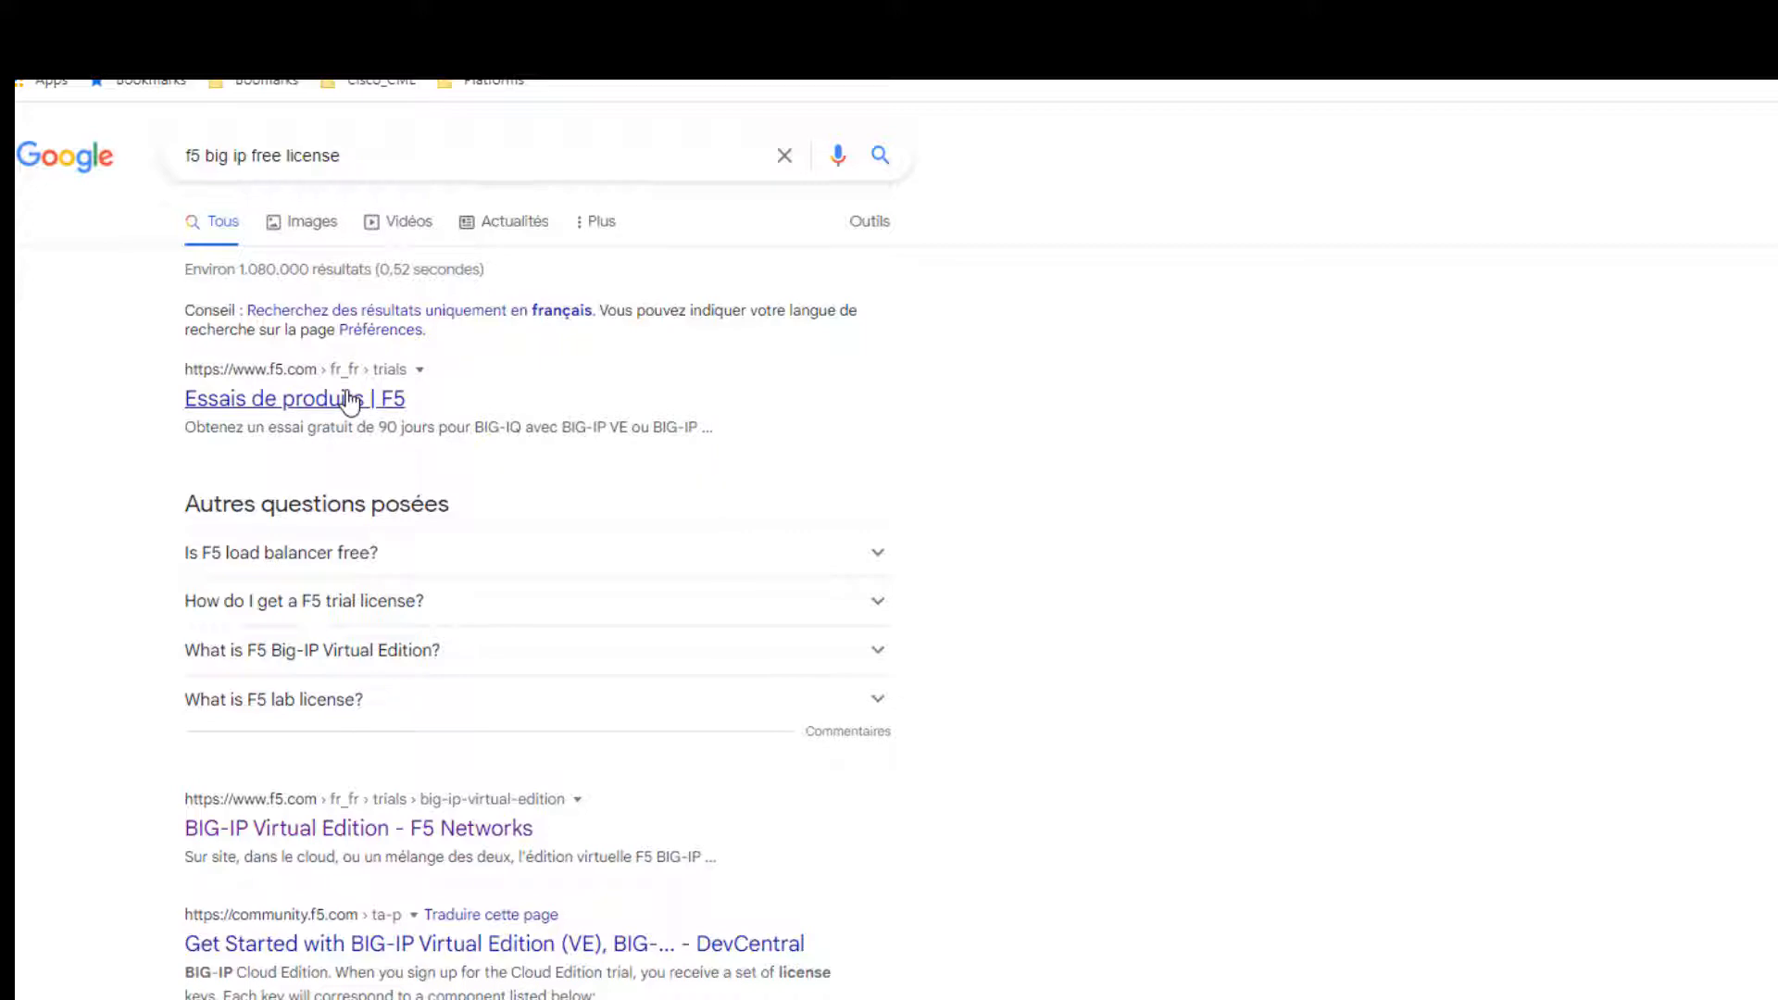
Open F5's product trials page from the search results and go to the BIG-IP and BIG-IQ VE free trial
left_click(350, 401)
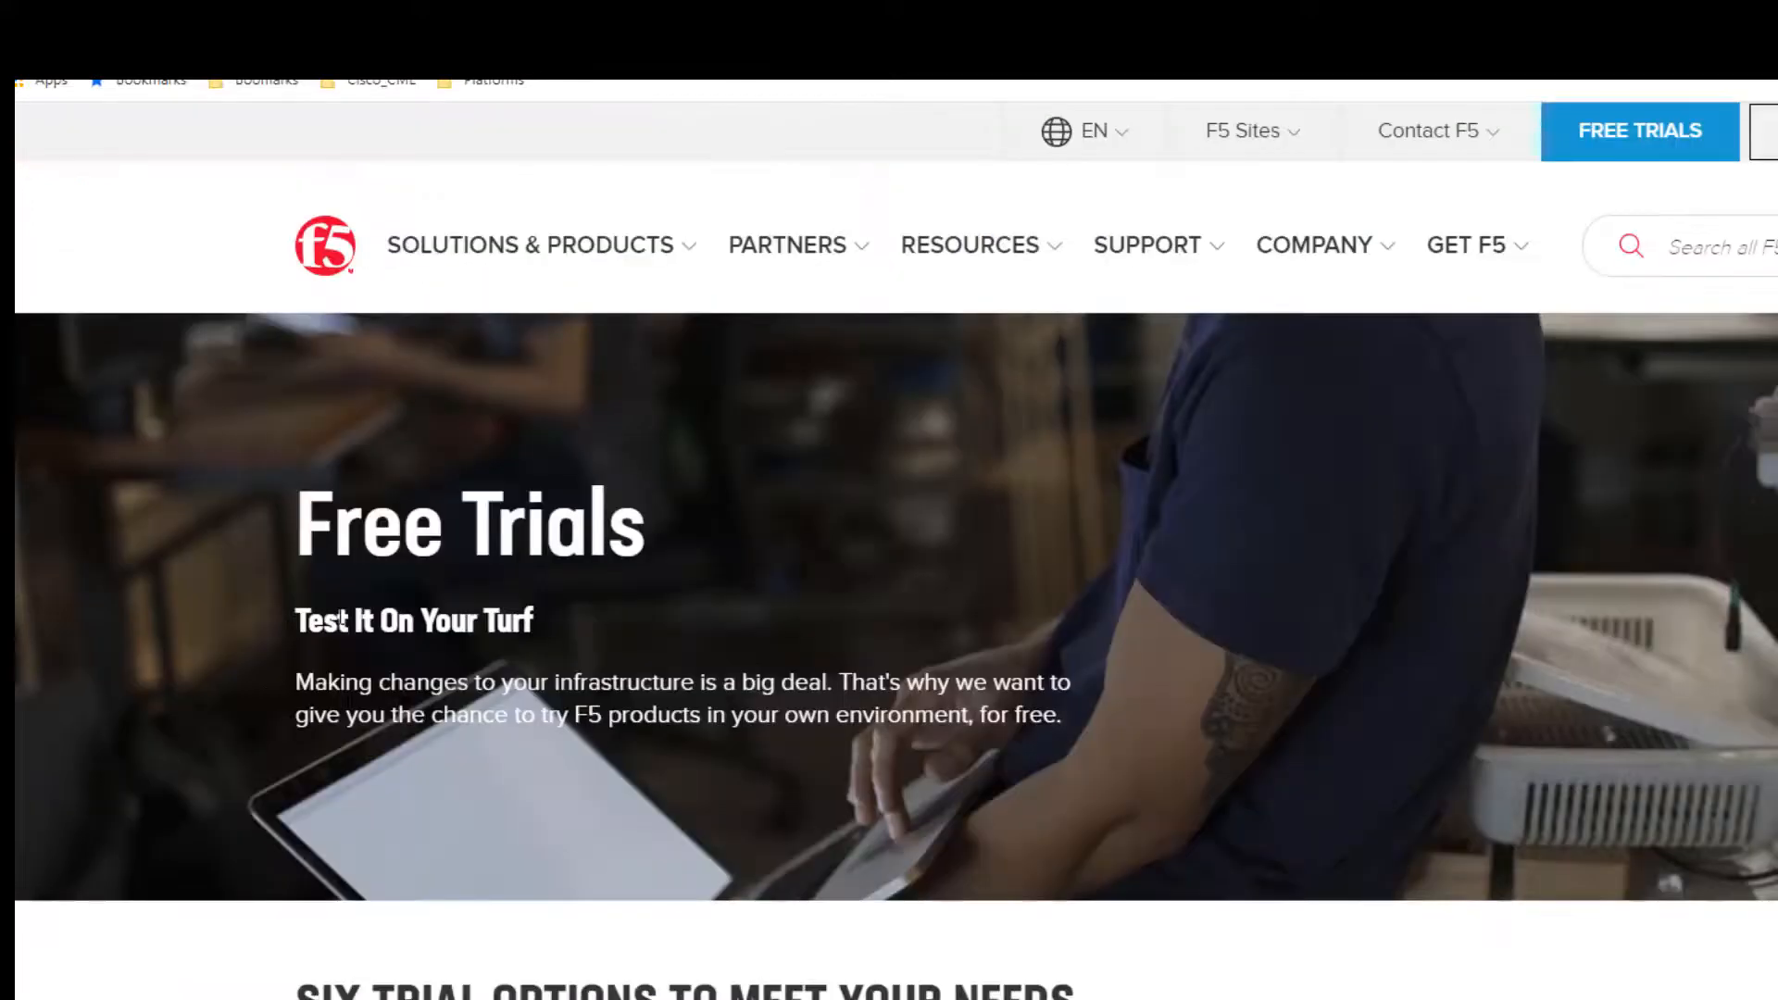
scroll(343, 618, "down", 10)
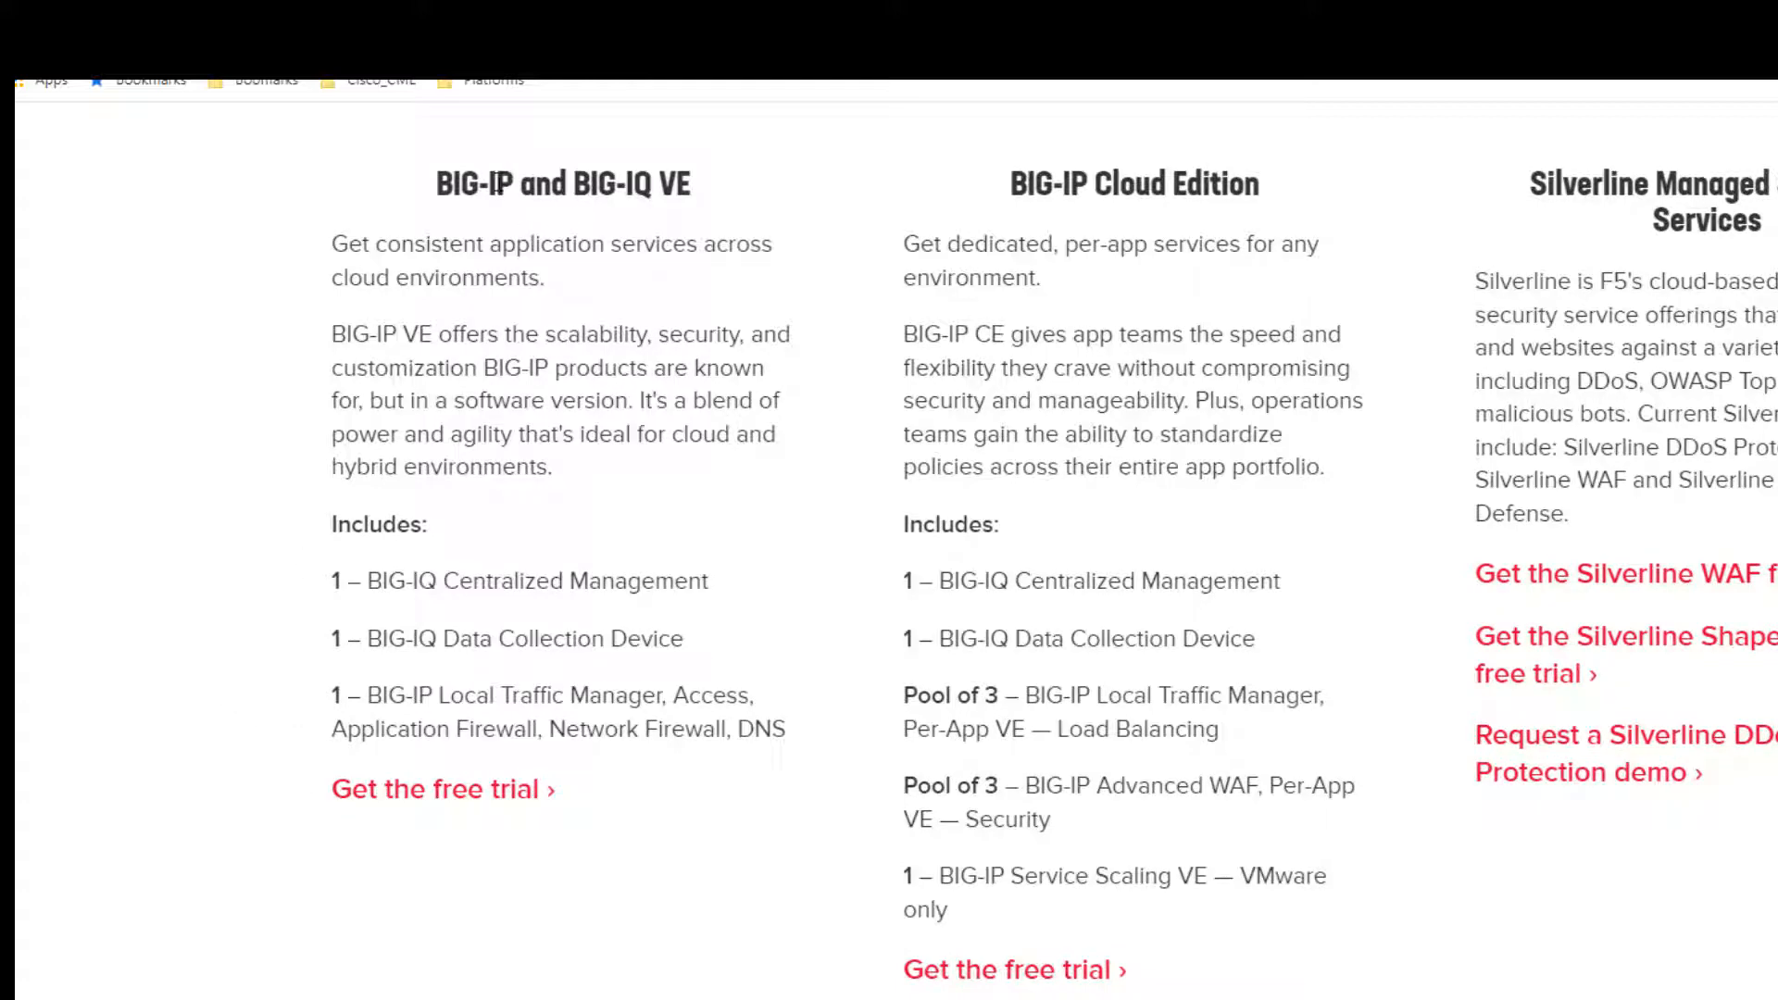
left_click(477, 799)
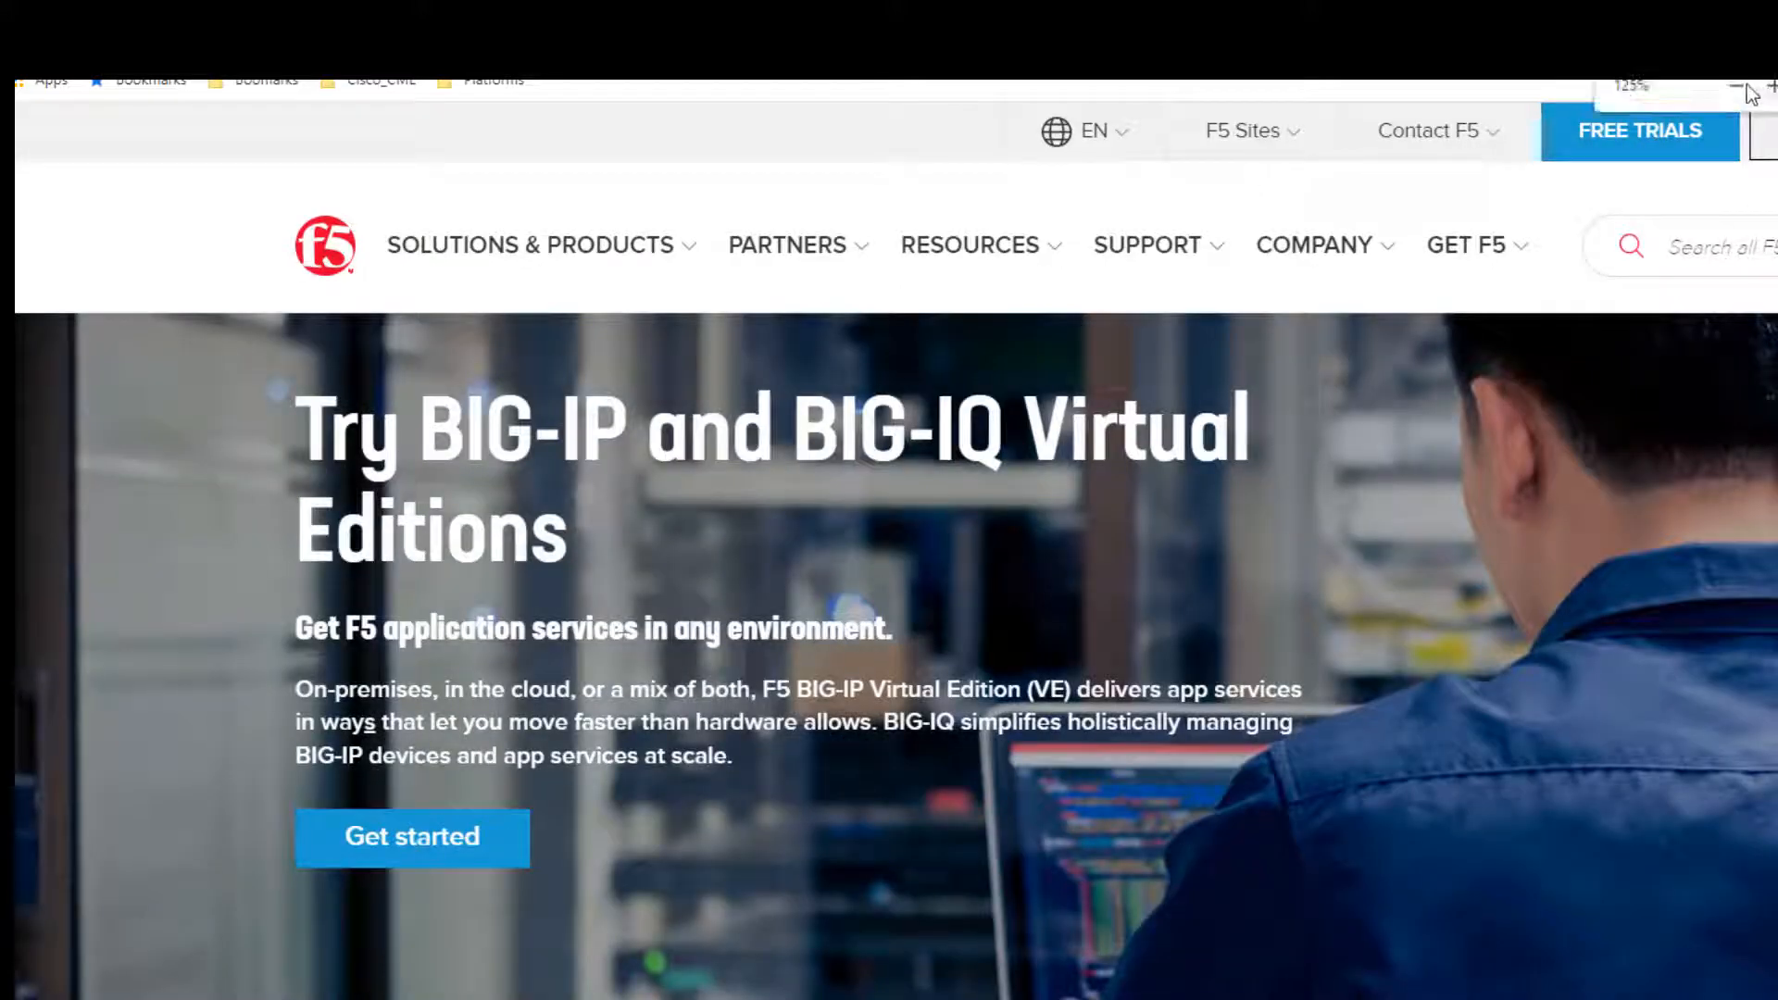
Go to the login or registration page for the 30-day trial and log in with the prefilled account credentials
left_click(1741, 86)
scroll(1191, 693, "down", 9)
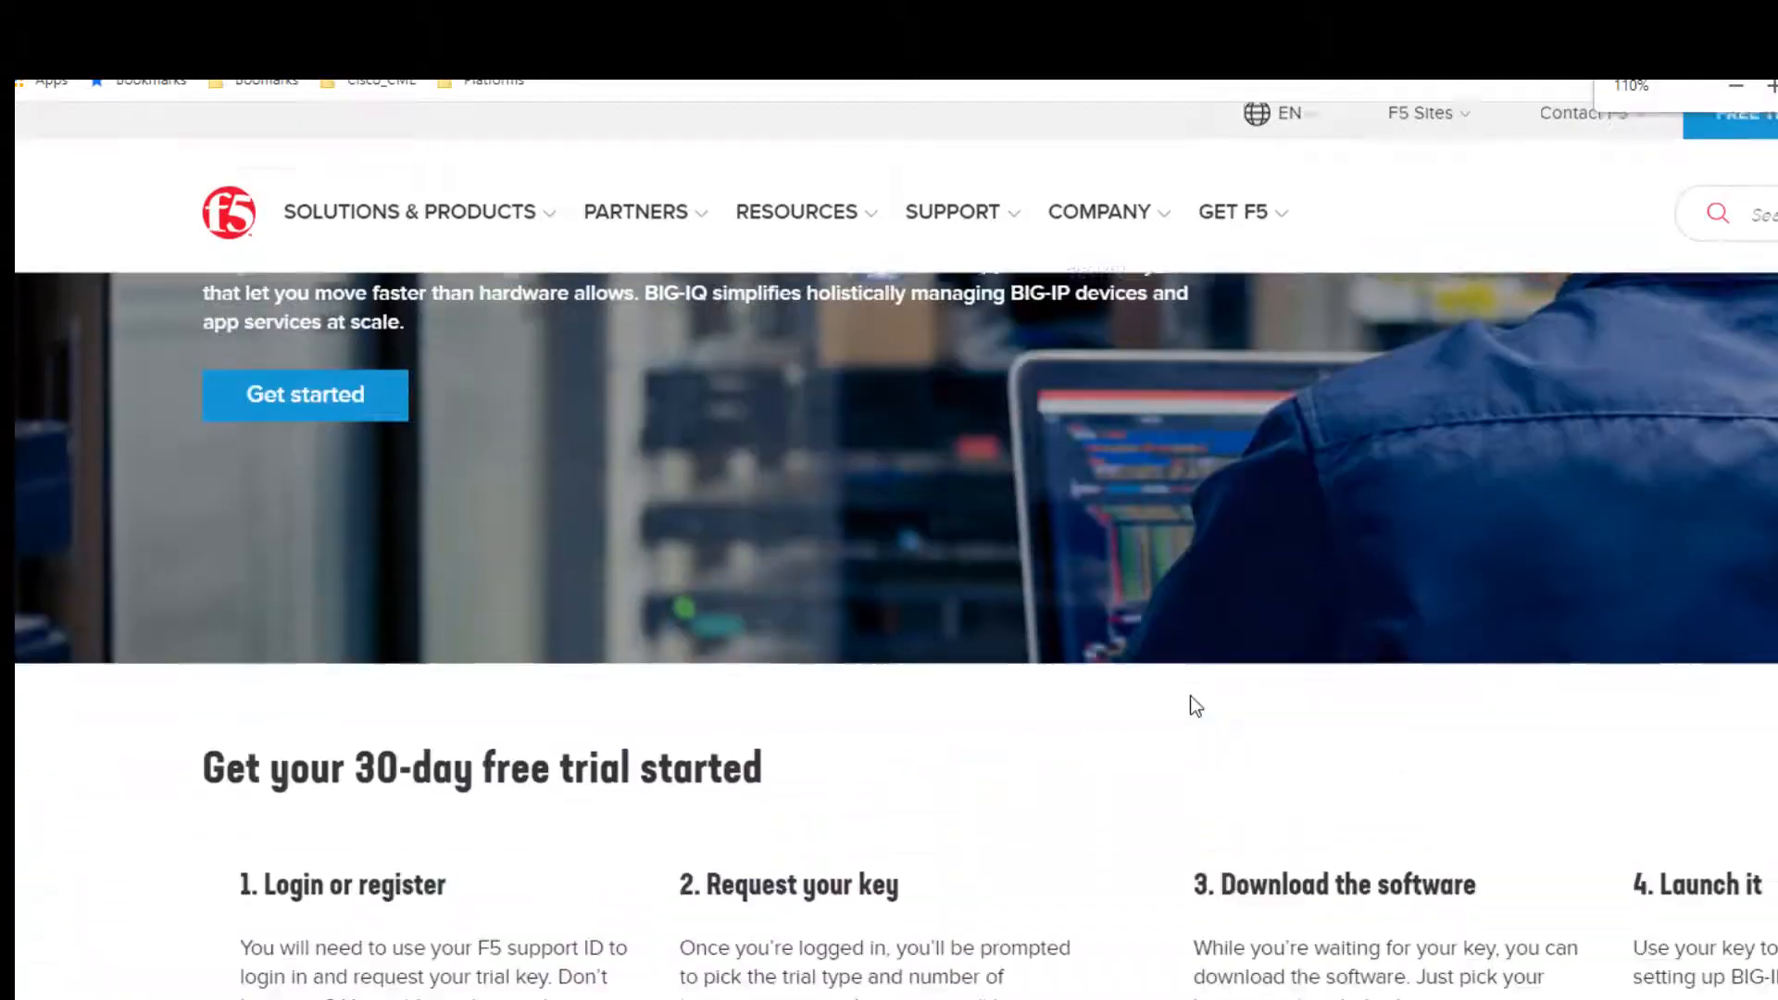
scroll(1174, 482, "up", 3)
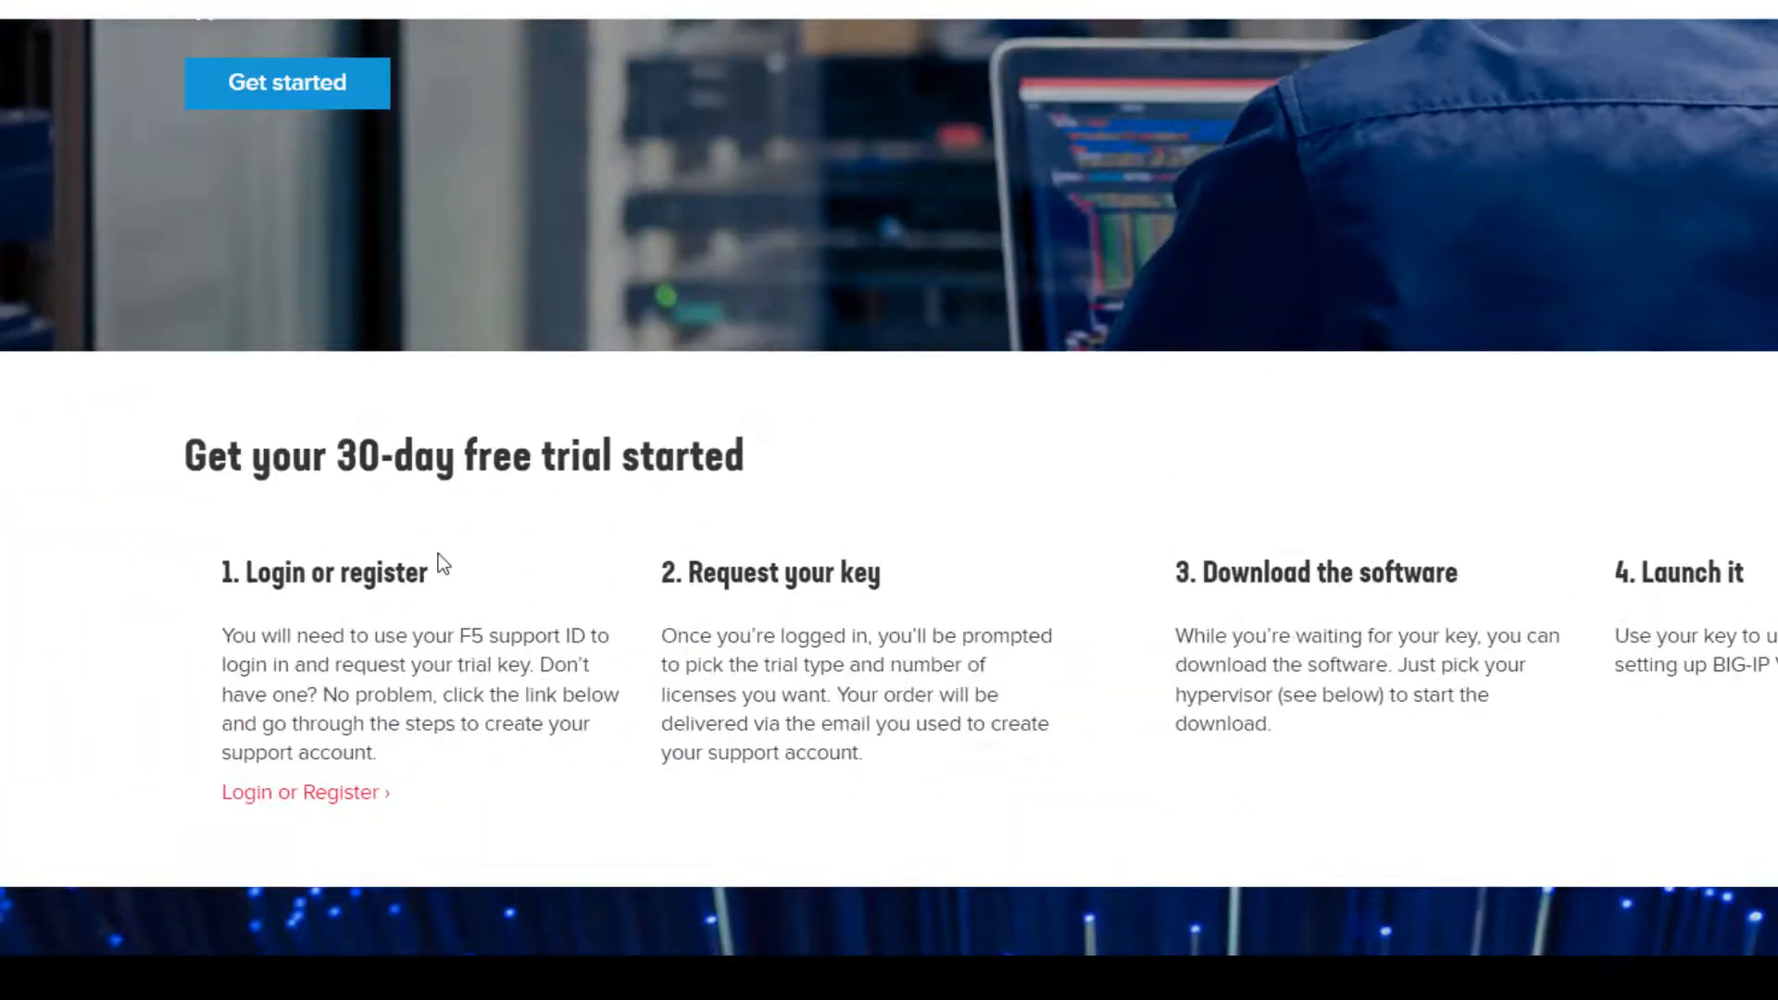
left_click(287, 794)
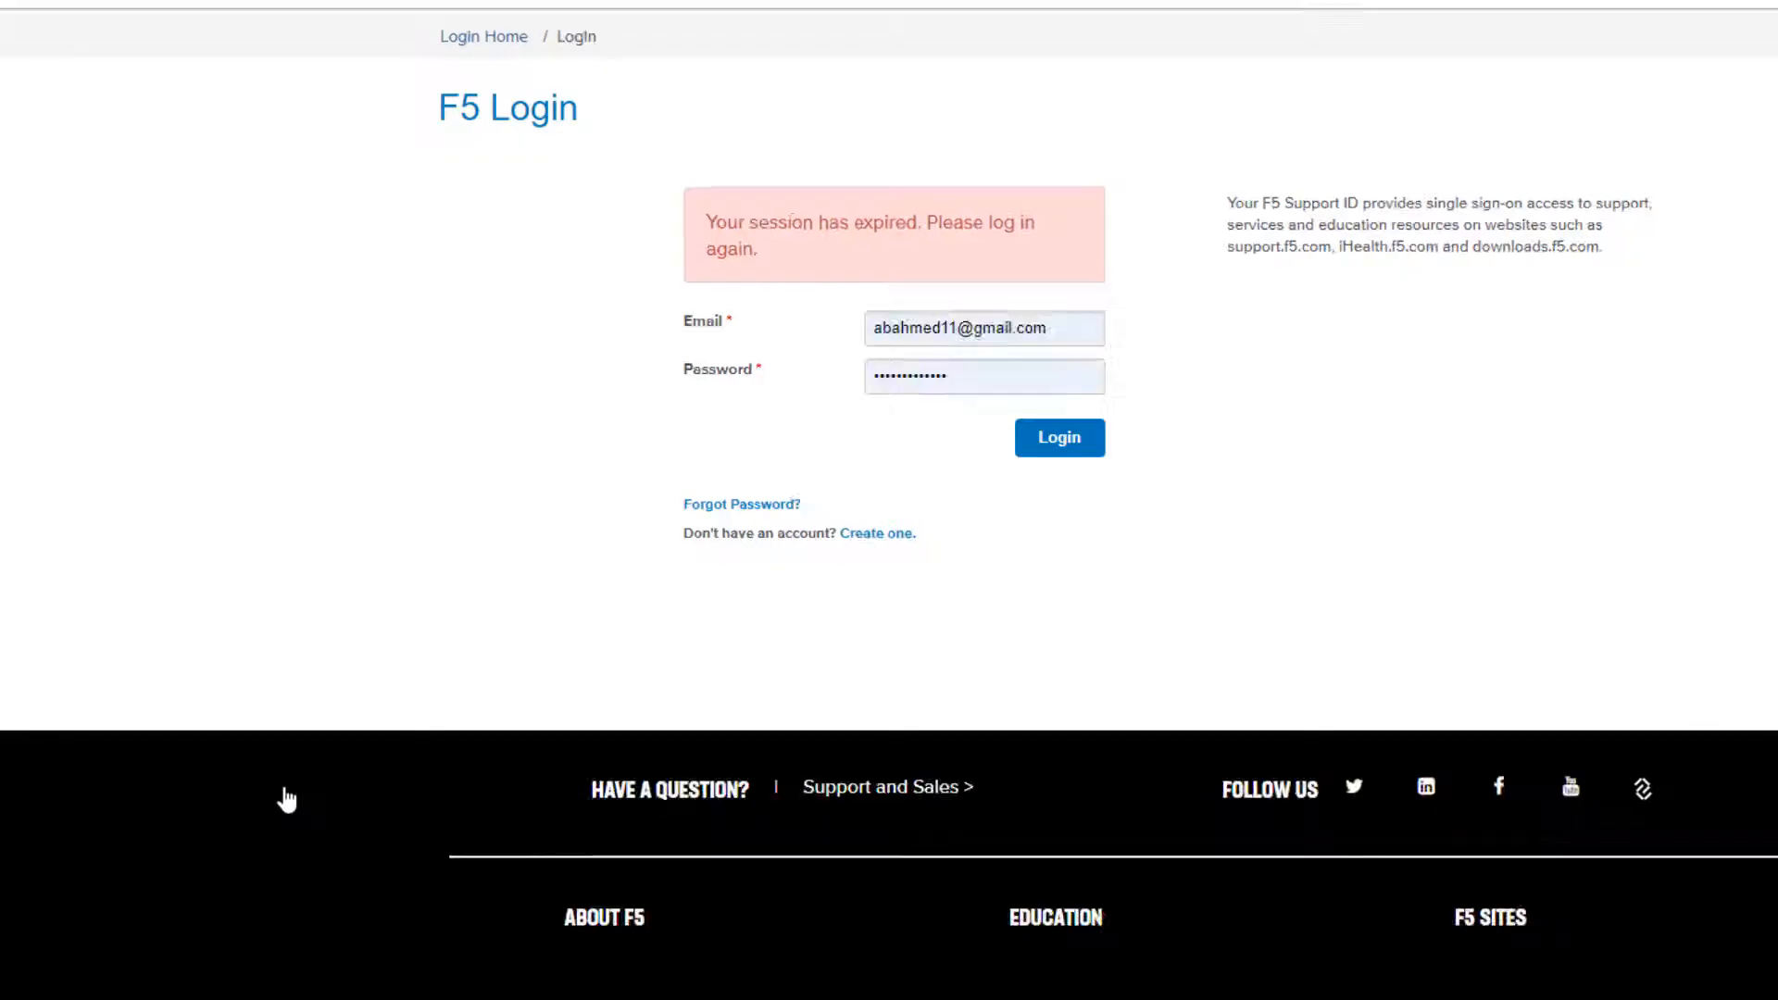
left_click(1061, 442)
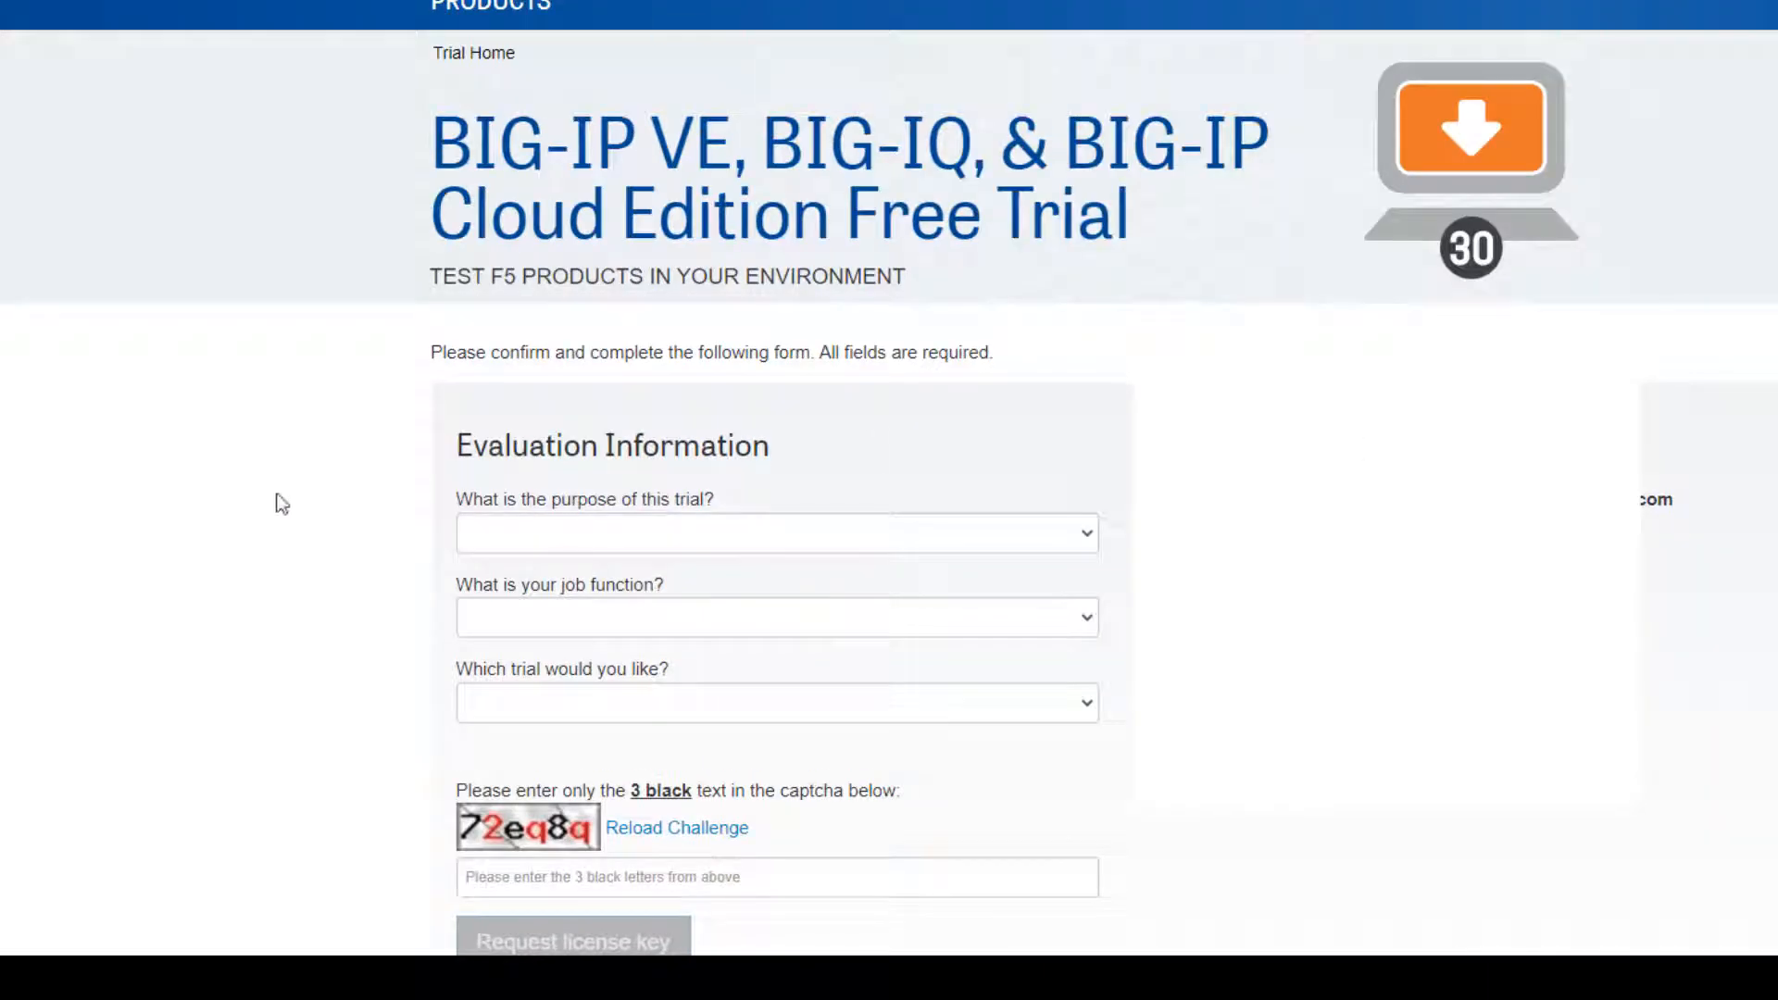
Set the trial purpose to Currently evaluating ADC/LB products, job function to Network architect/engineer, and trial to BIG-IP VE and BIG-IQ
scroll(278, 504, "down", 3)
left_click(603, 339)
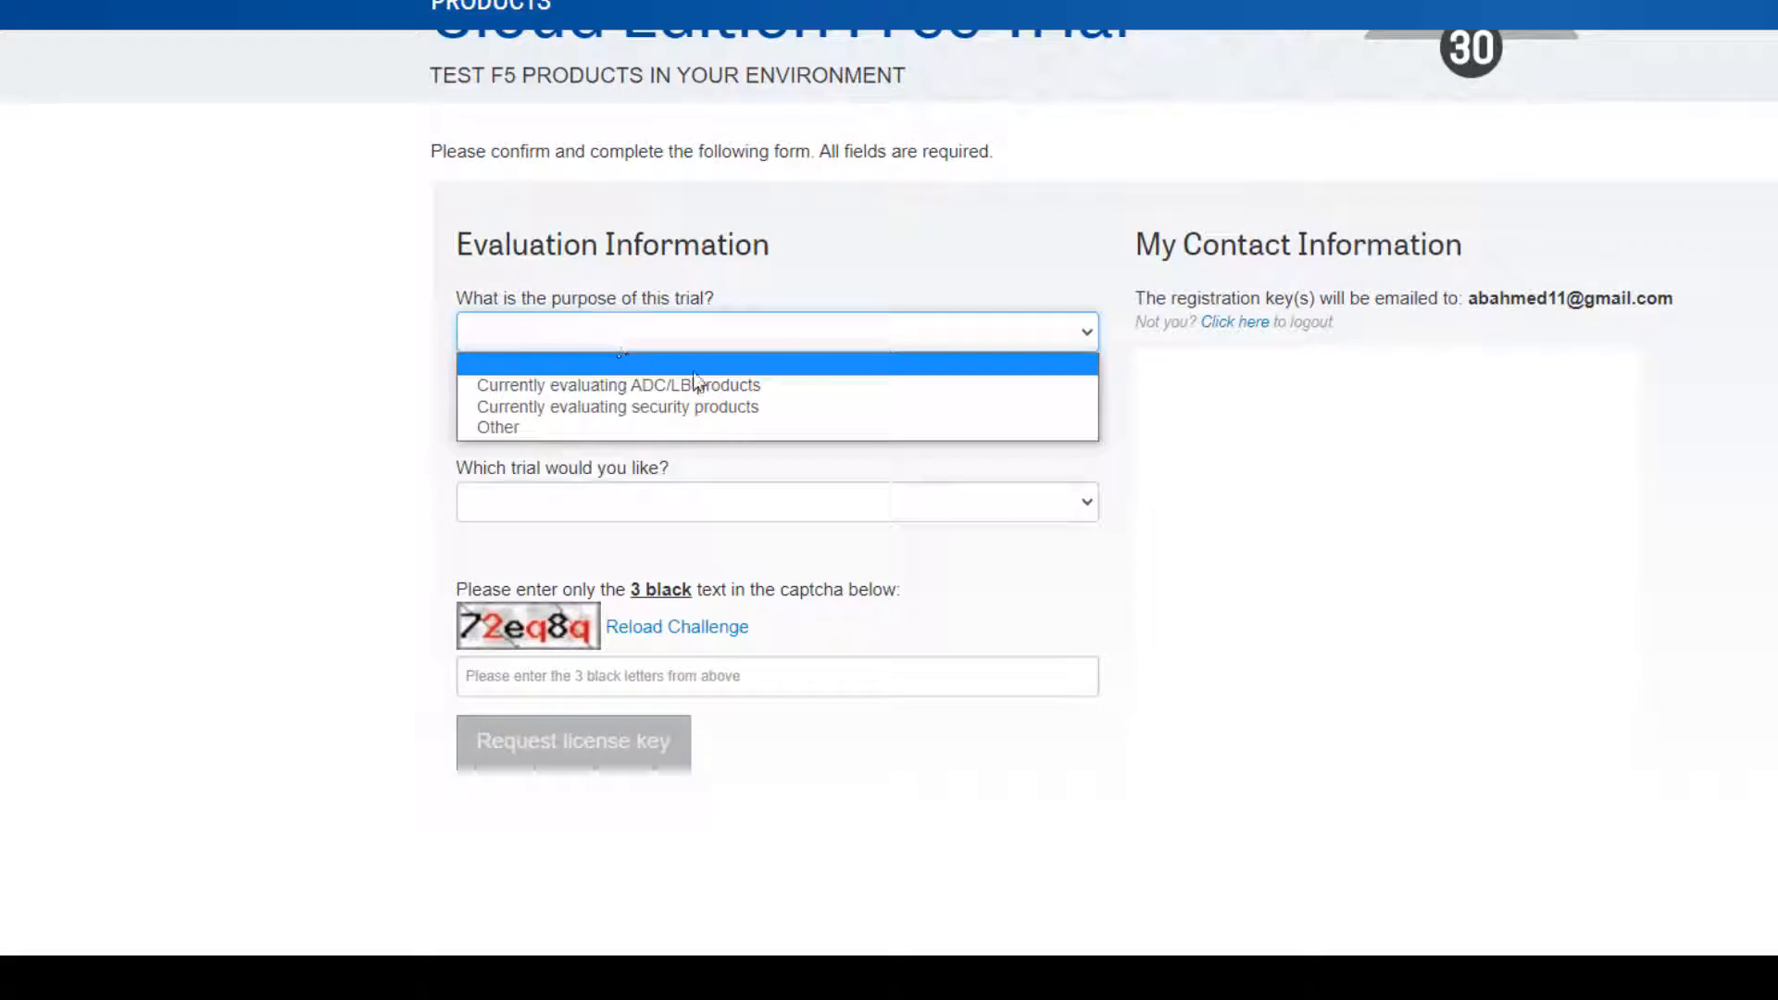
left_click(729, 387)
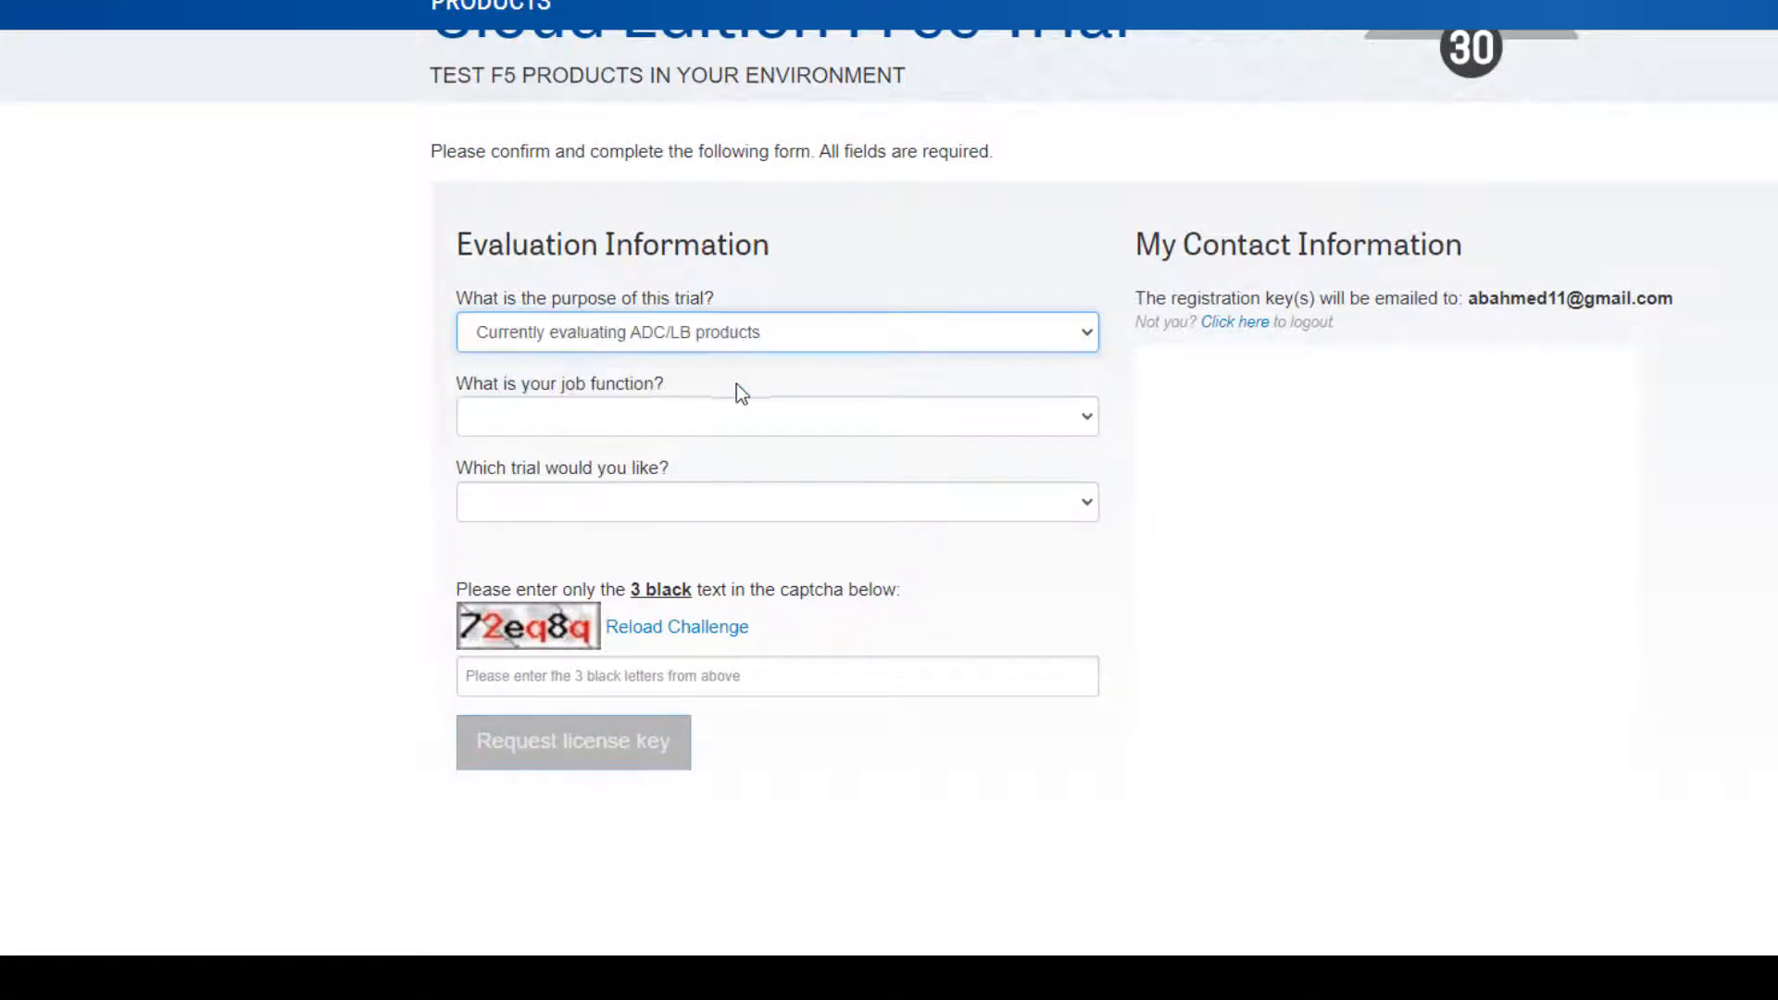
left_click(748, 416)
left_click(734, 528)
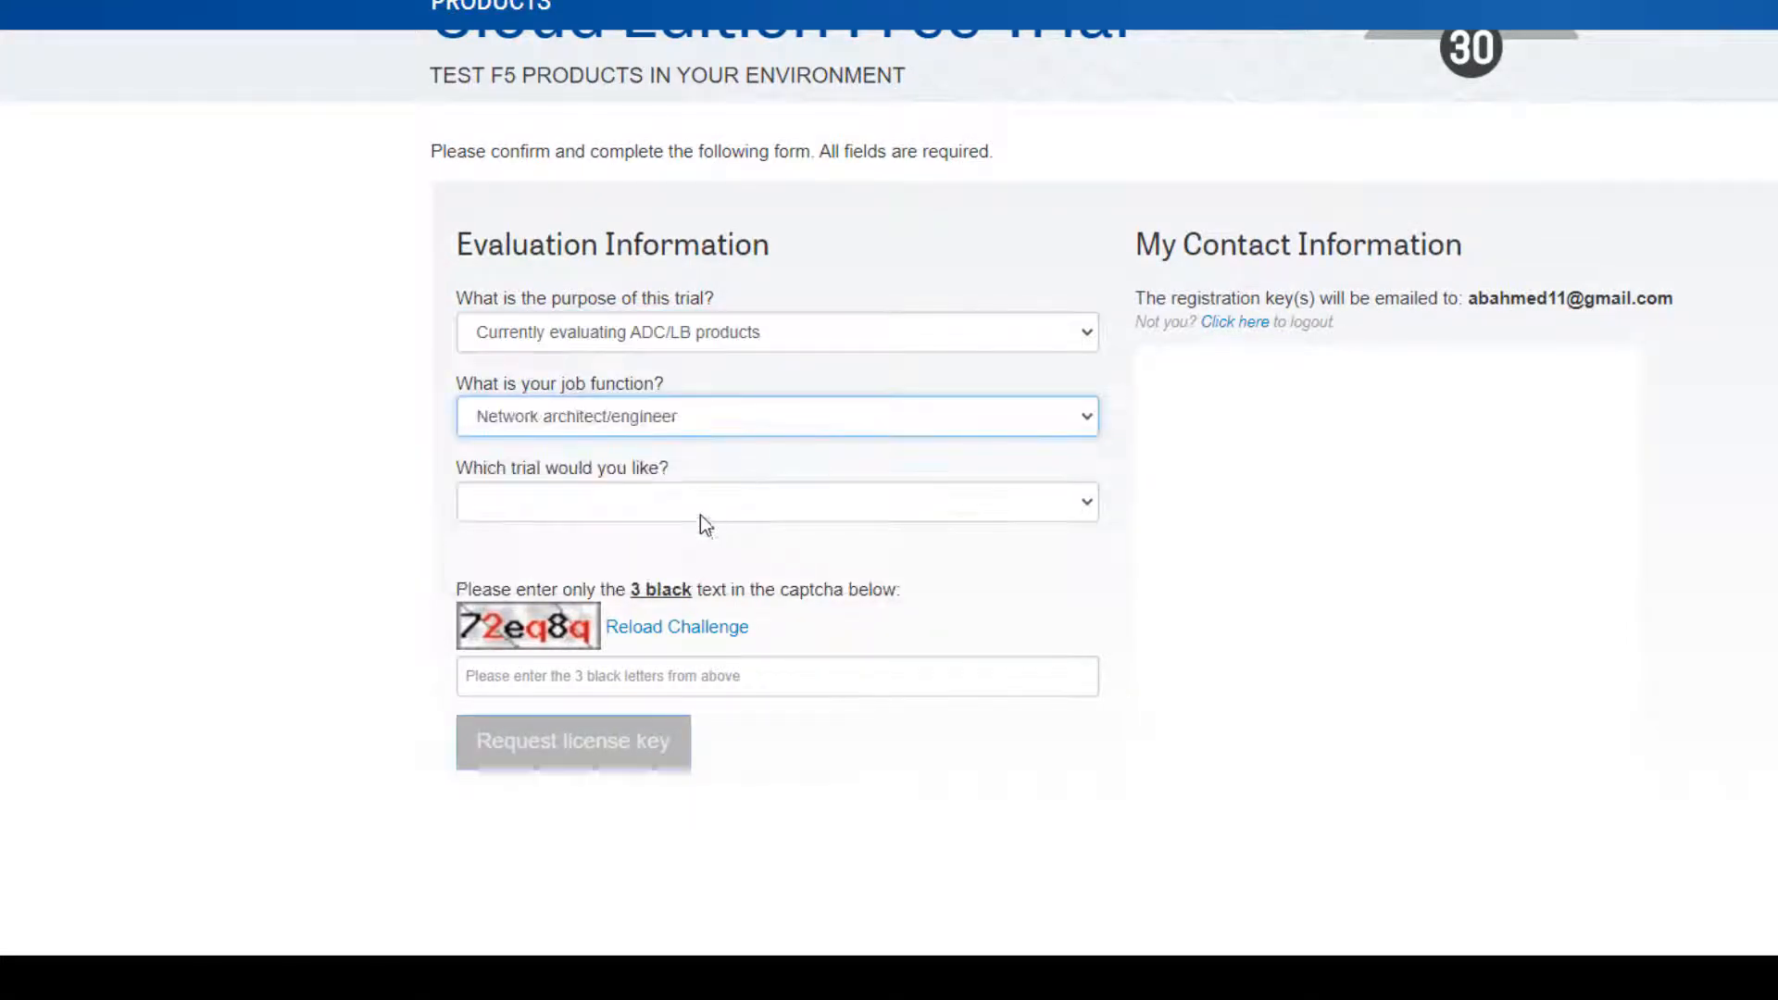
left_click(709, 512)
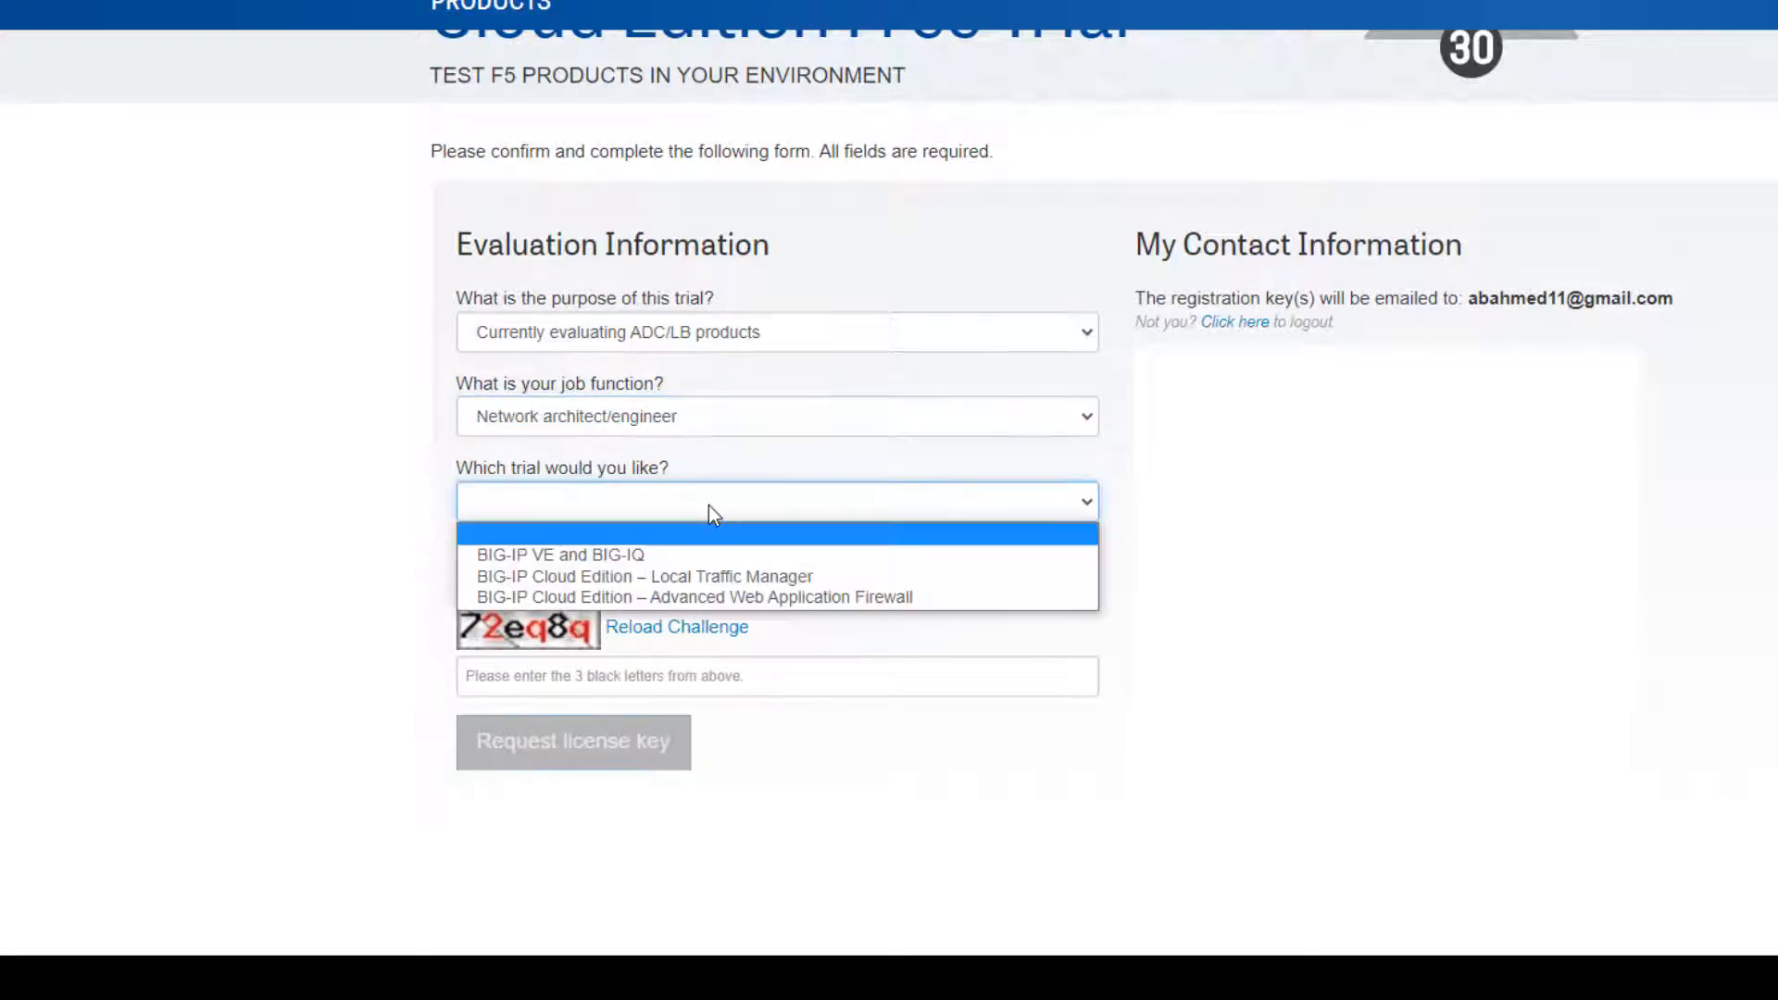
left_click(713, 554)
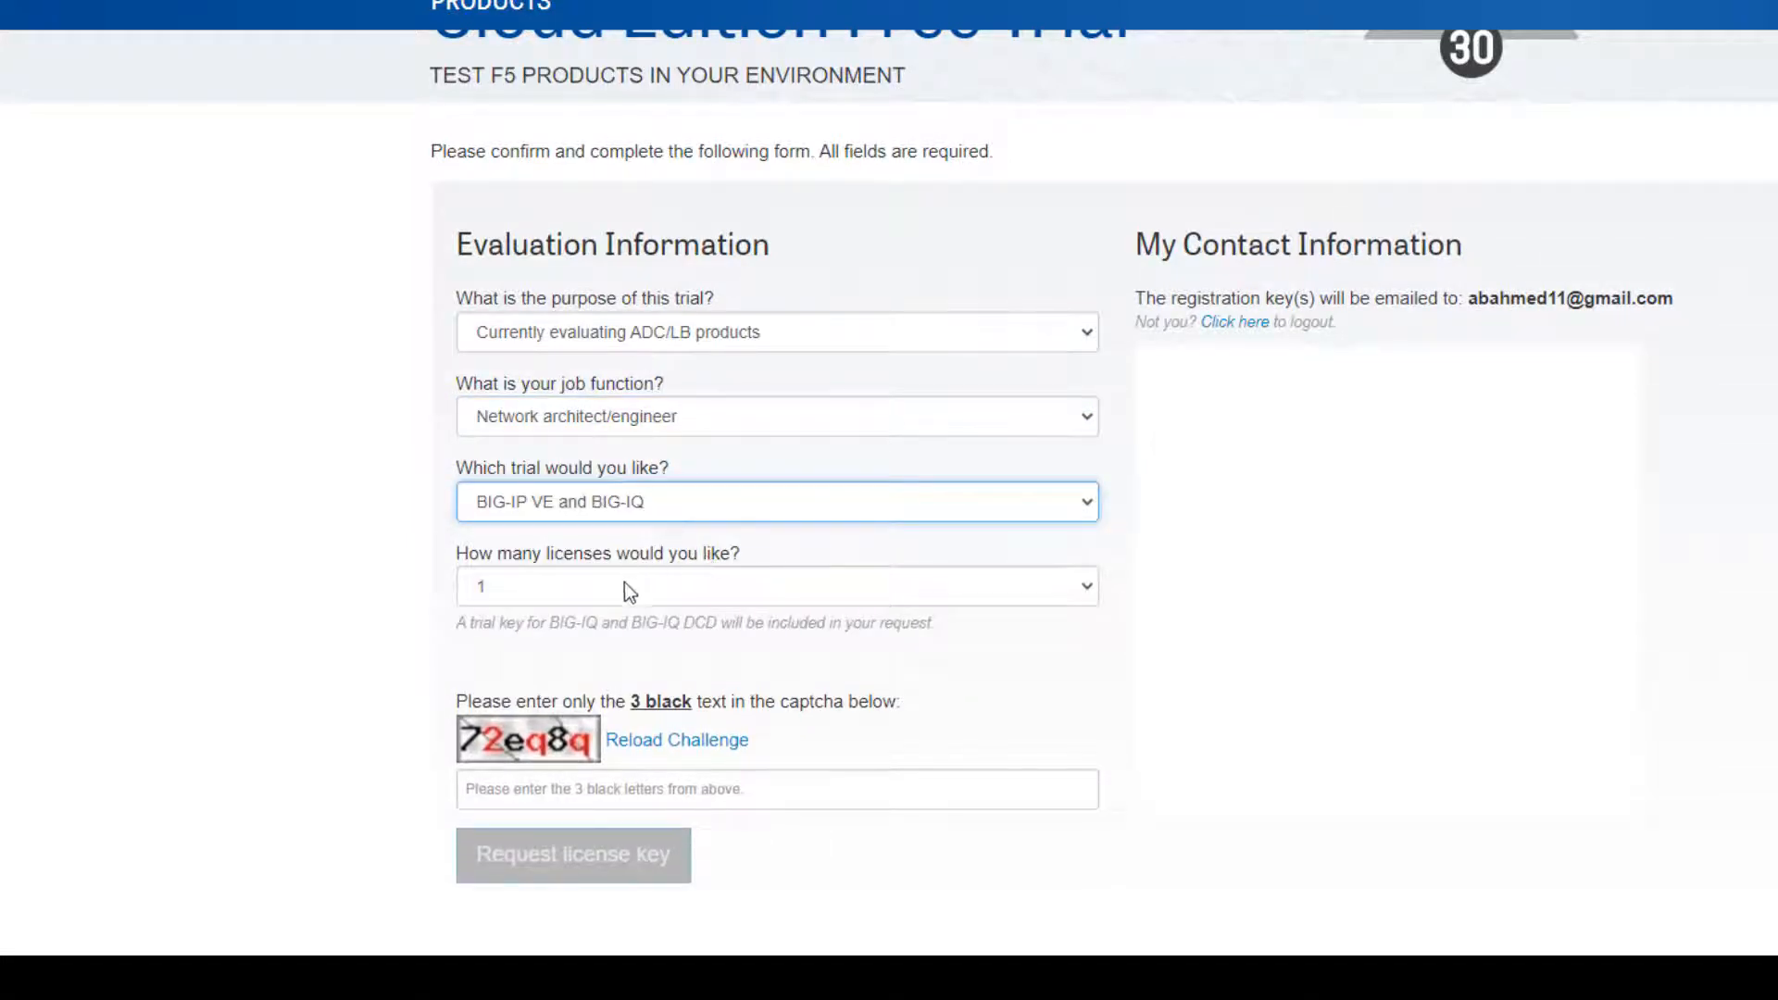
Enter the three black captcha characters and request the license key for one license
left_click(382, 635)
scroll(383, 639, "down", 2)
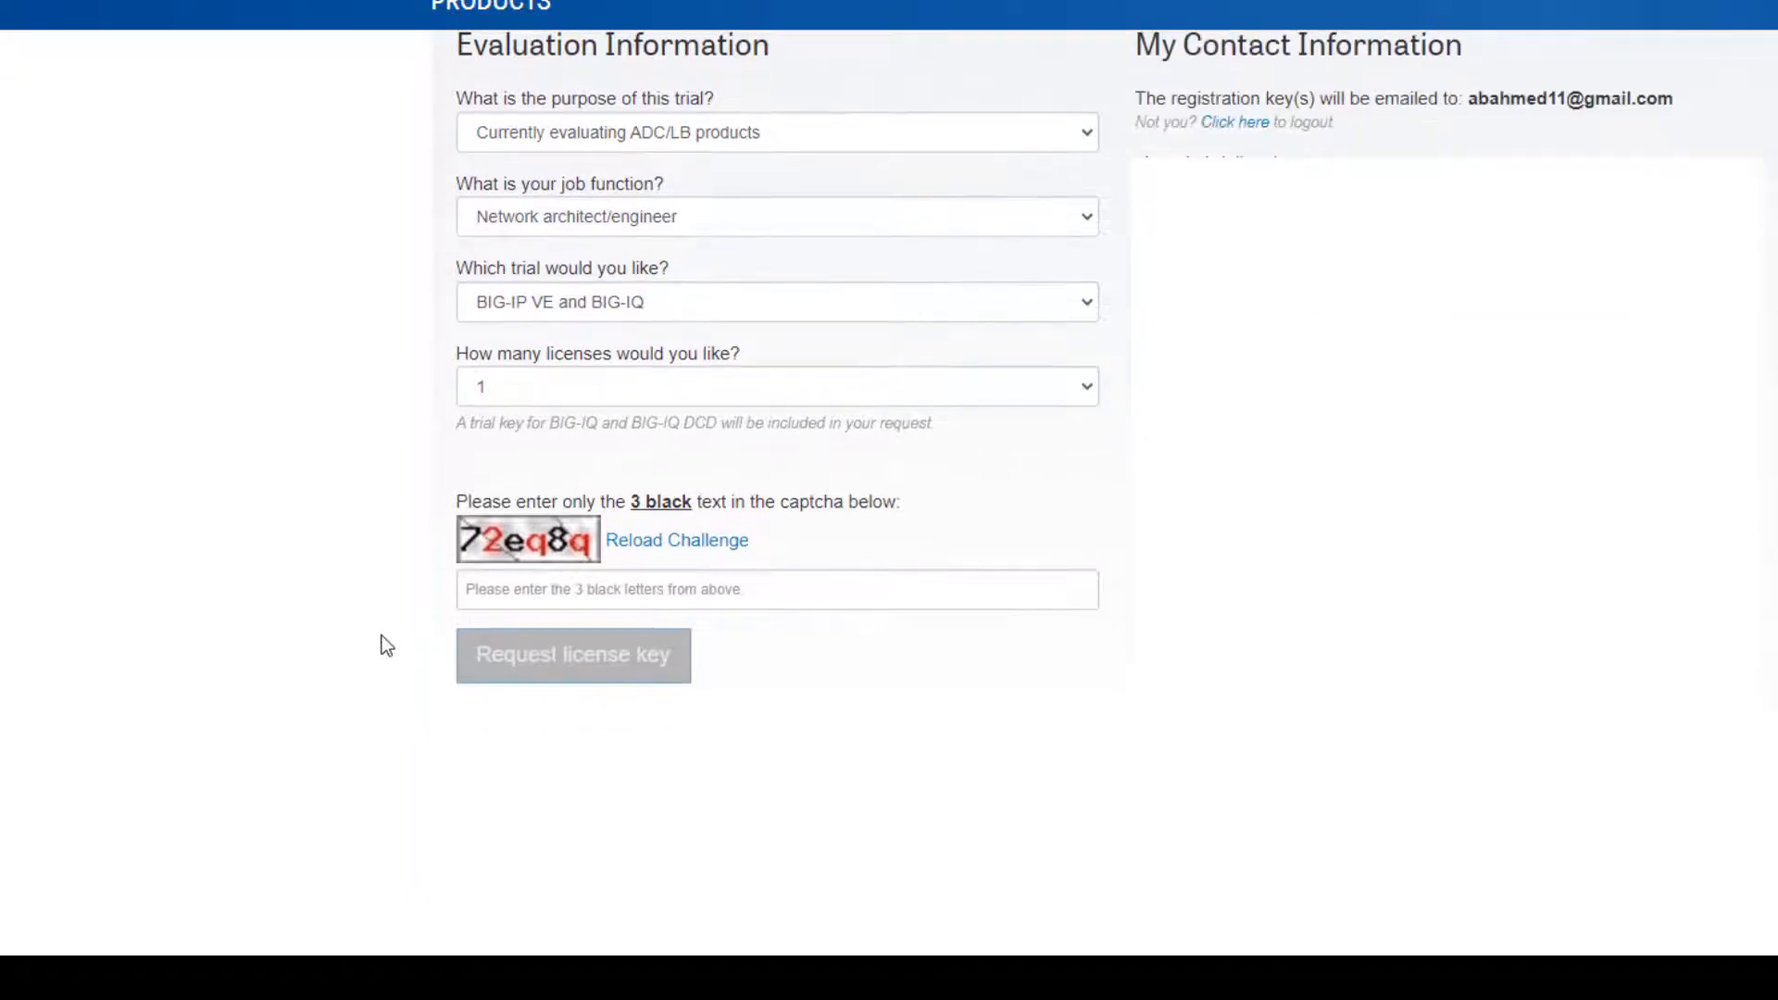
left_click(556, 592)
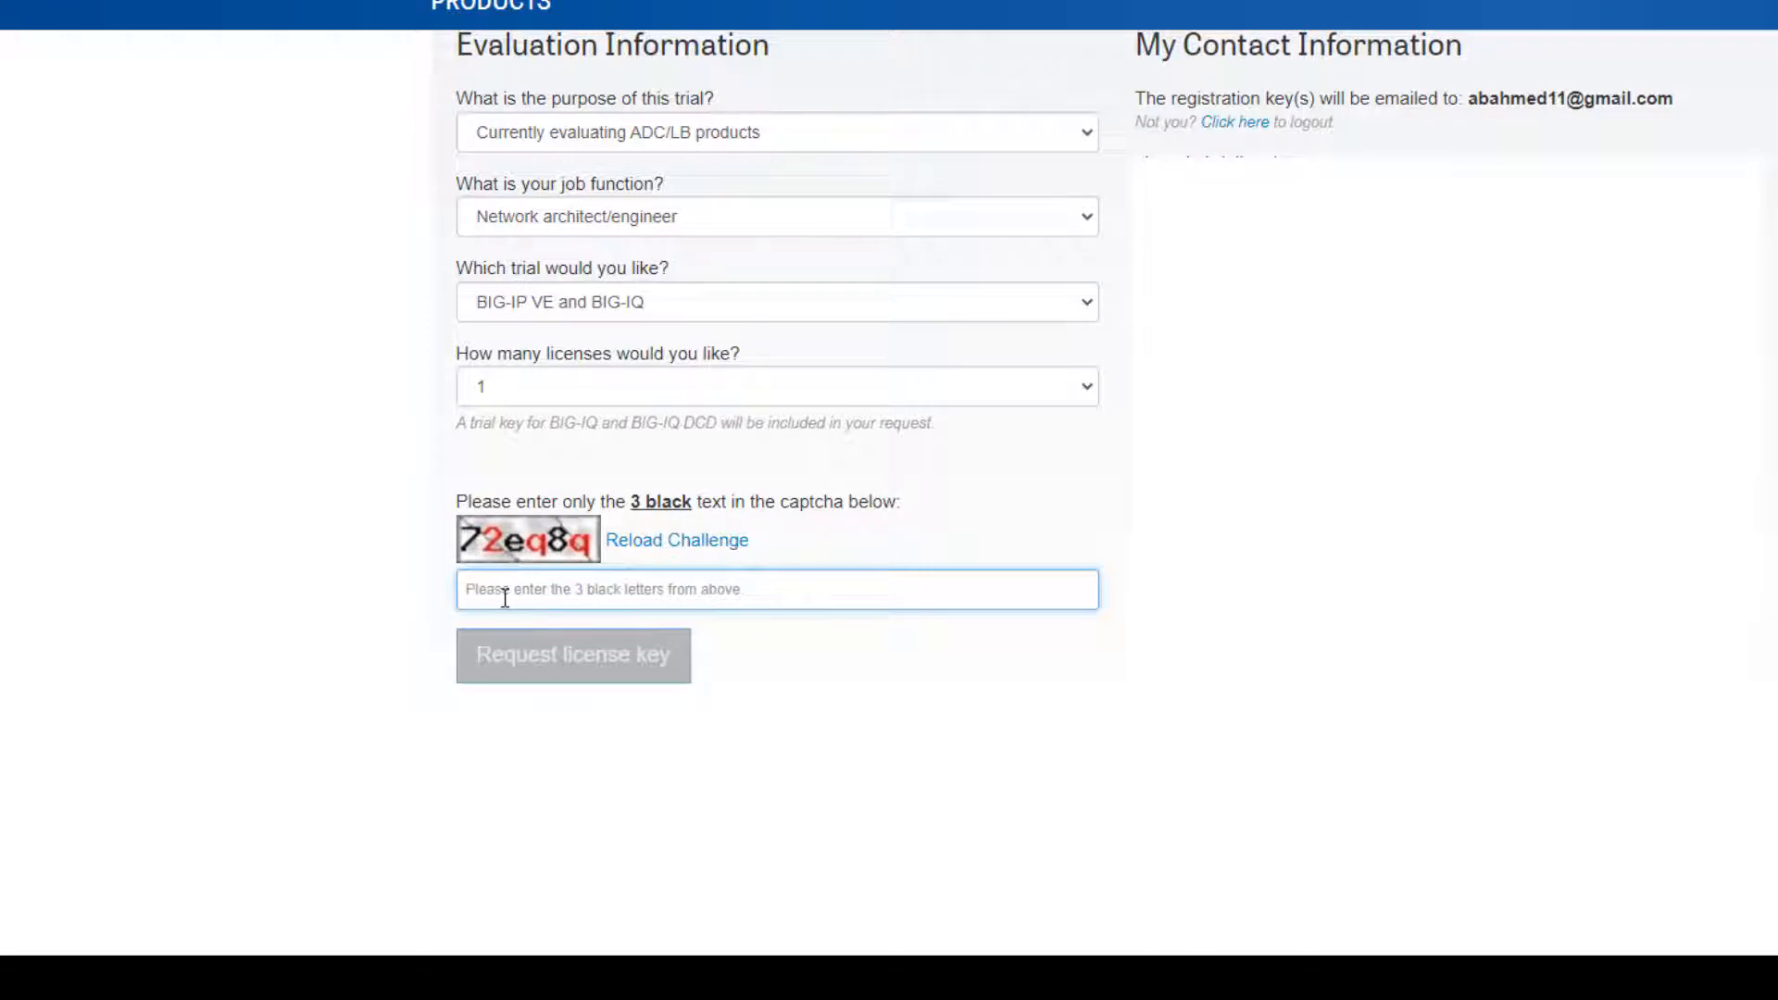
type("7e8")
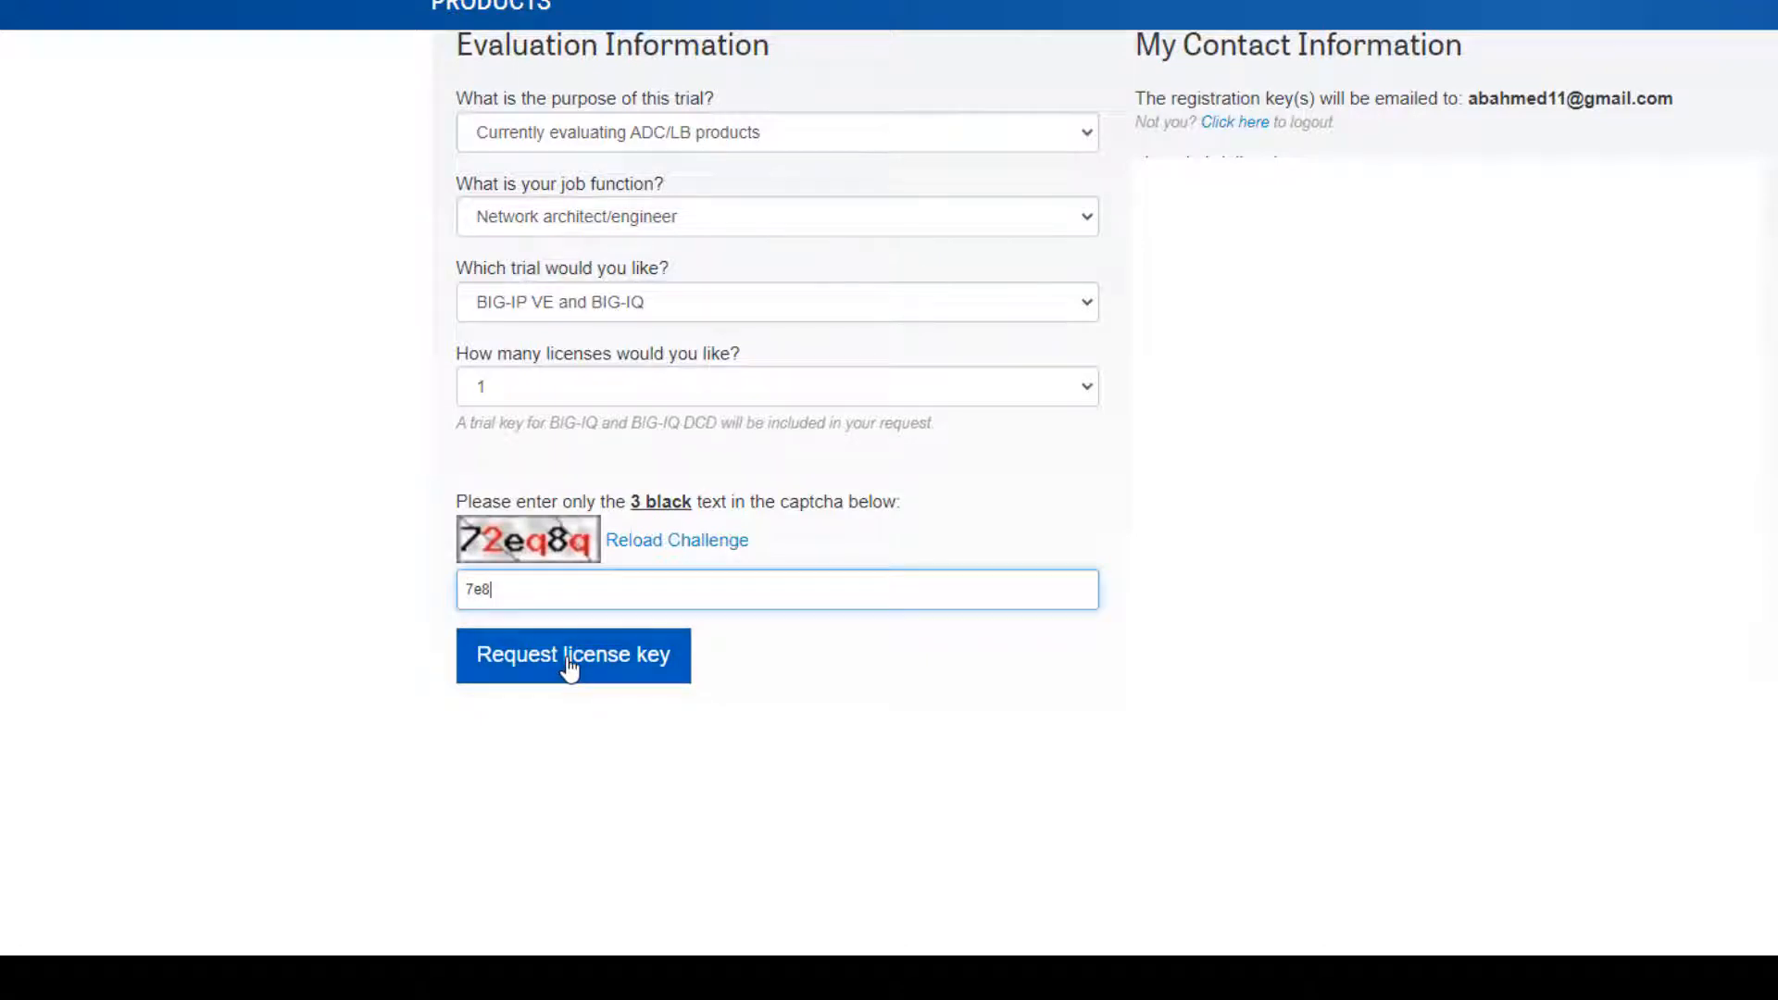
left_click(569, 666)
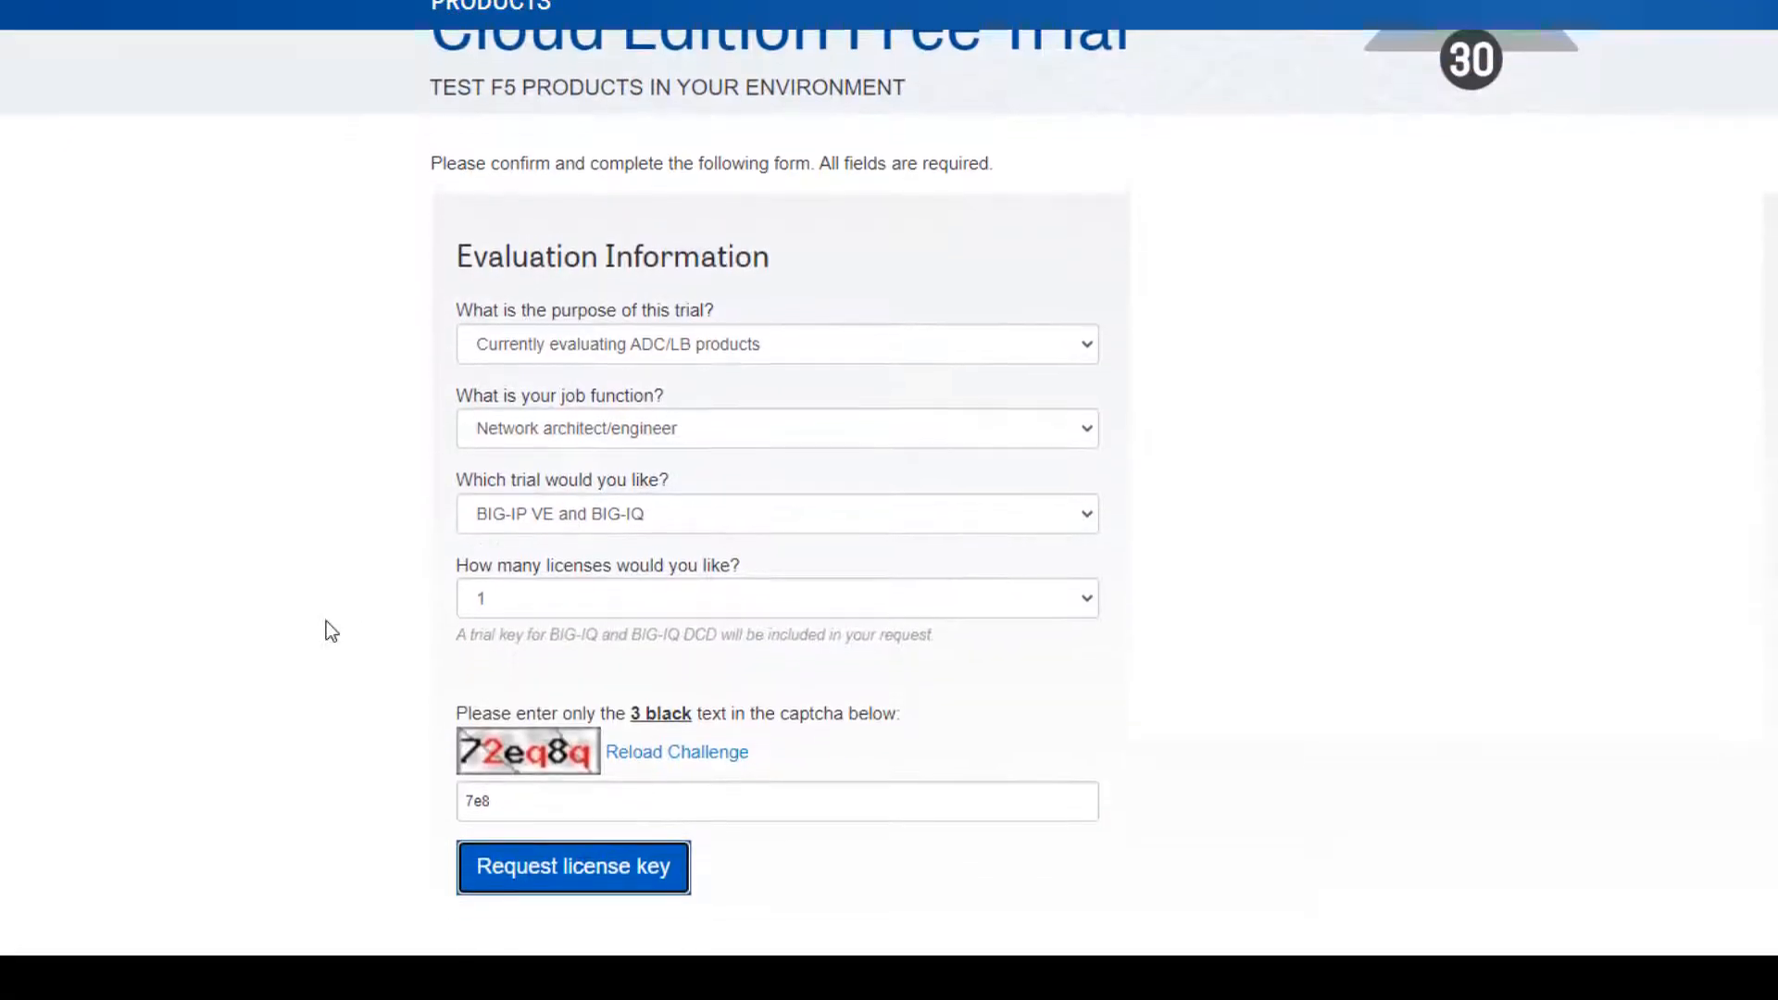
scroll(326, 621, "down", 1)
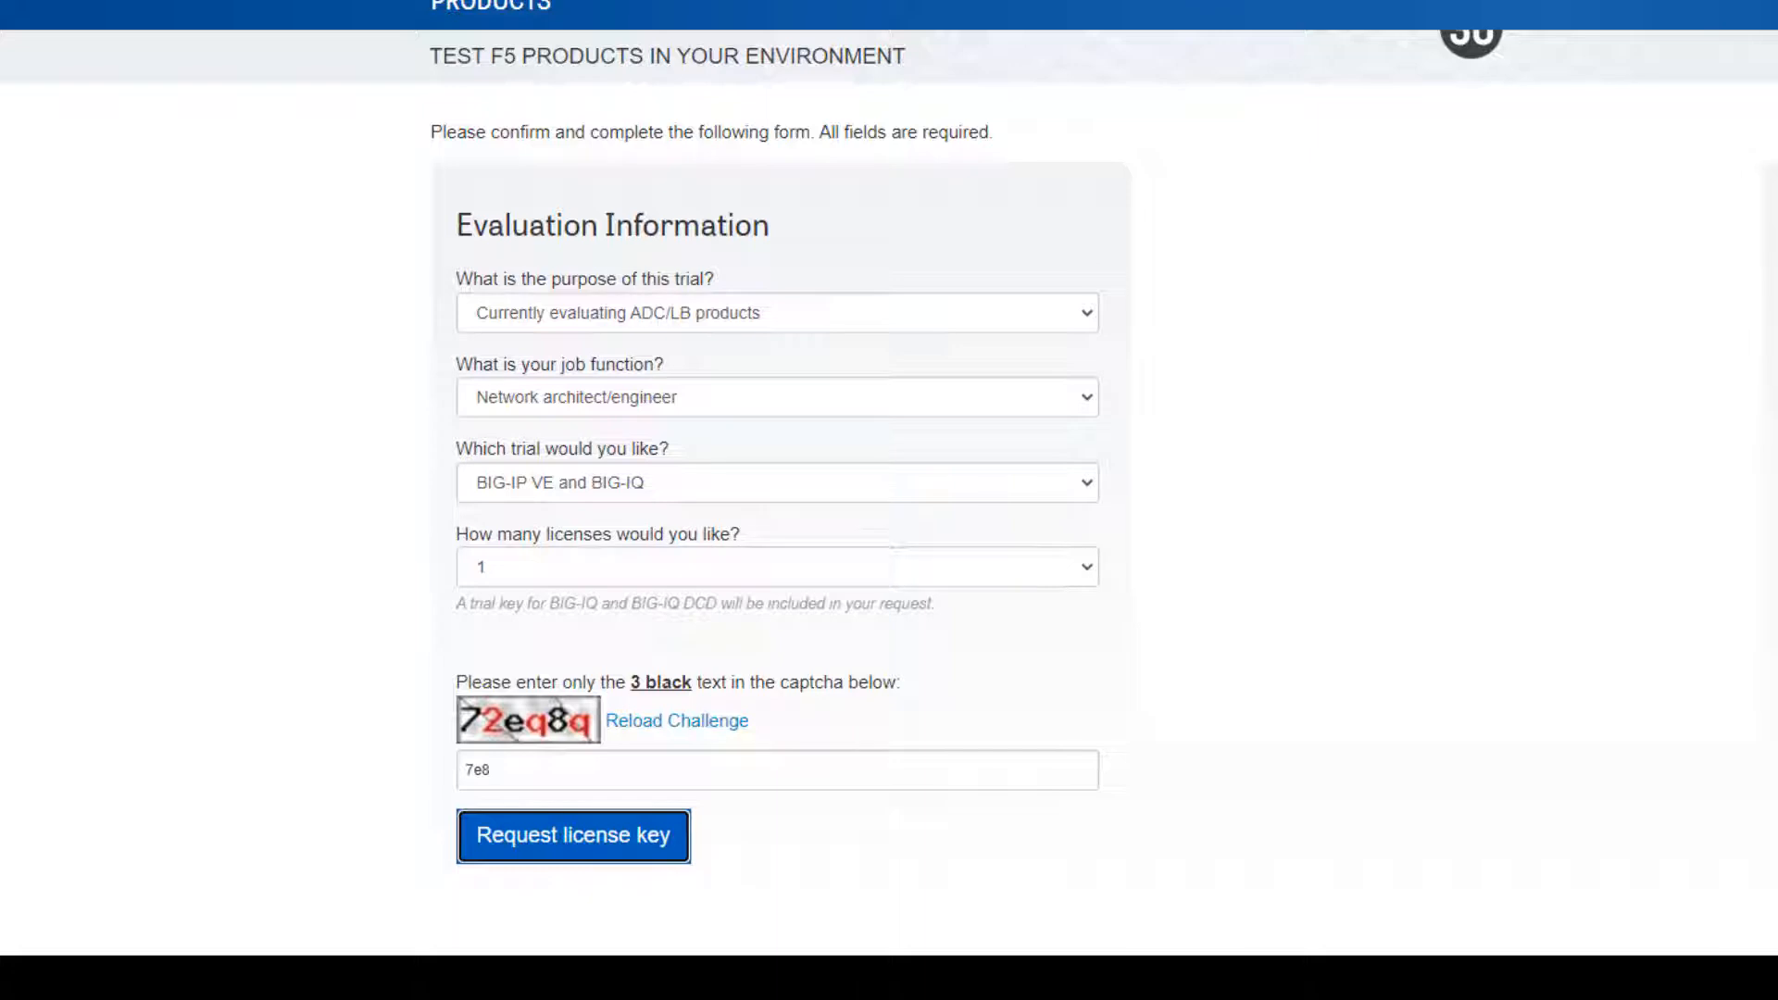
scroll(1153, 319, "up", 1)
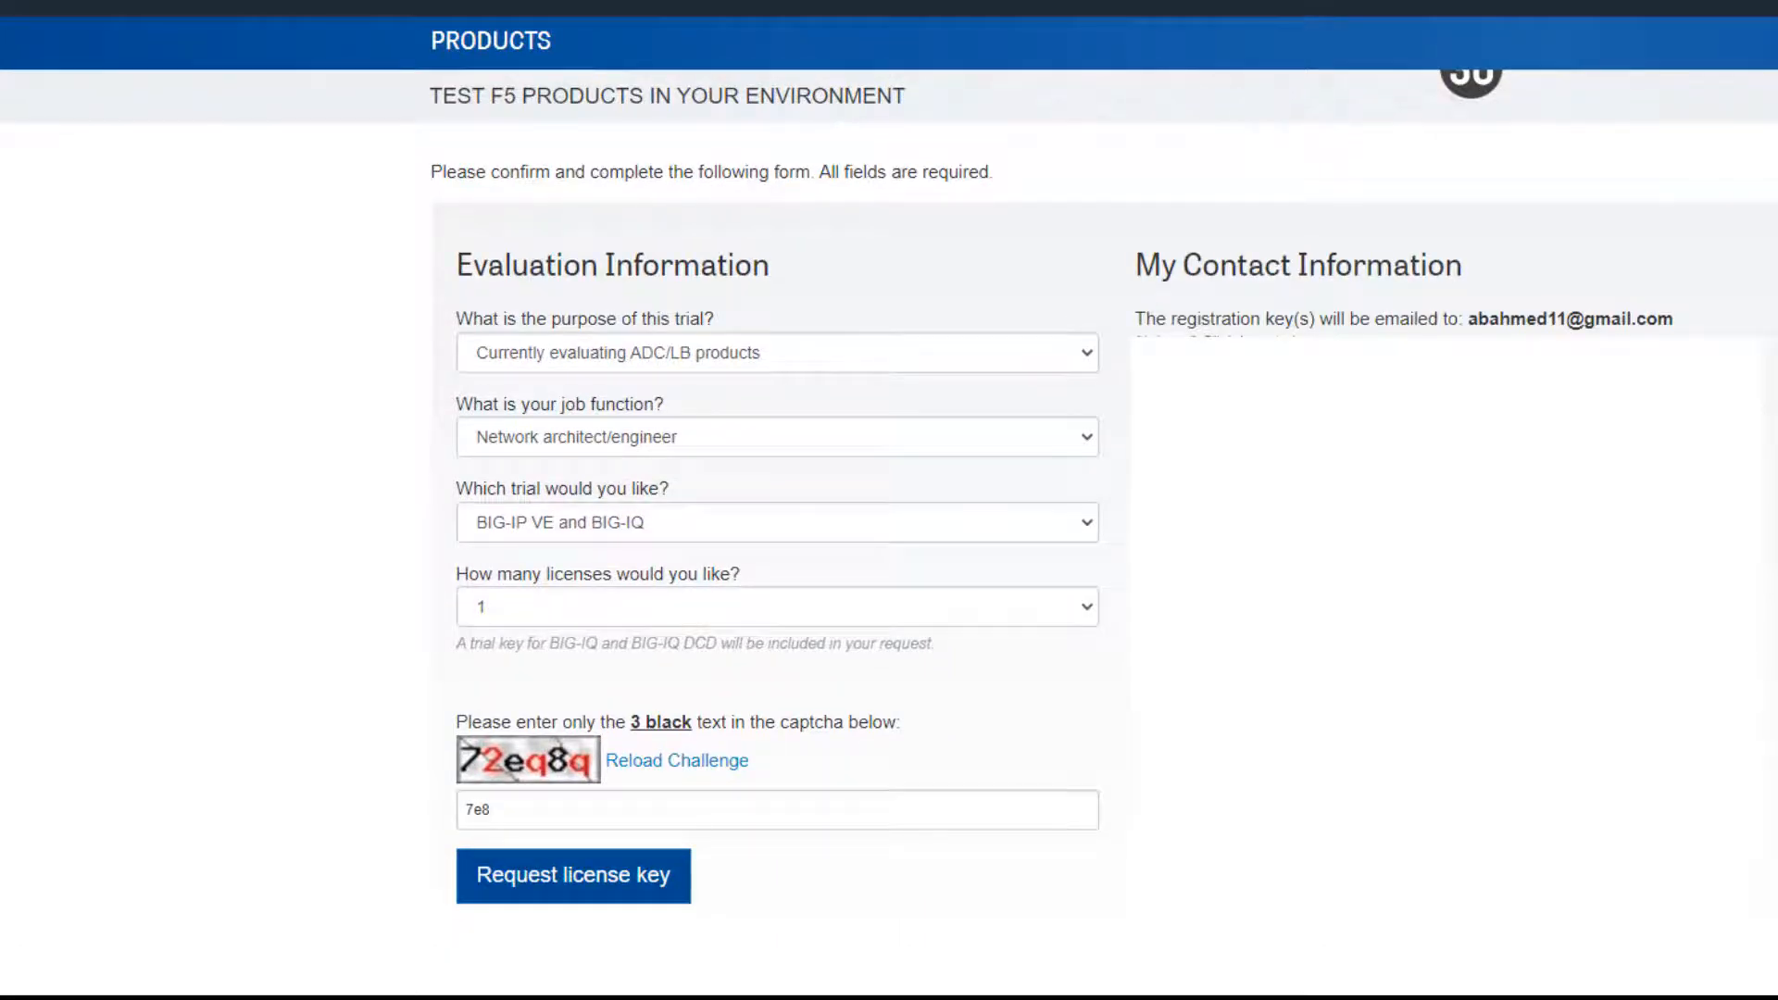
Check the destination address for the trial keys, and examine the BIG-IP registration keys in F5's trial email in Gmail
left_click_drag(433, 419, 632, 427)
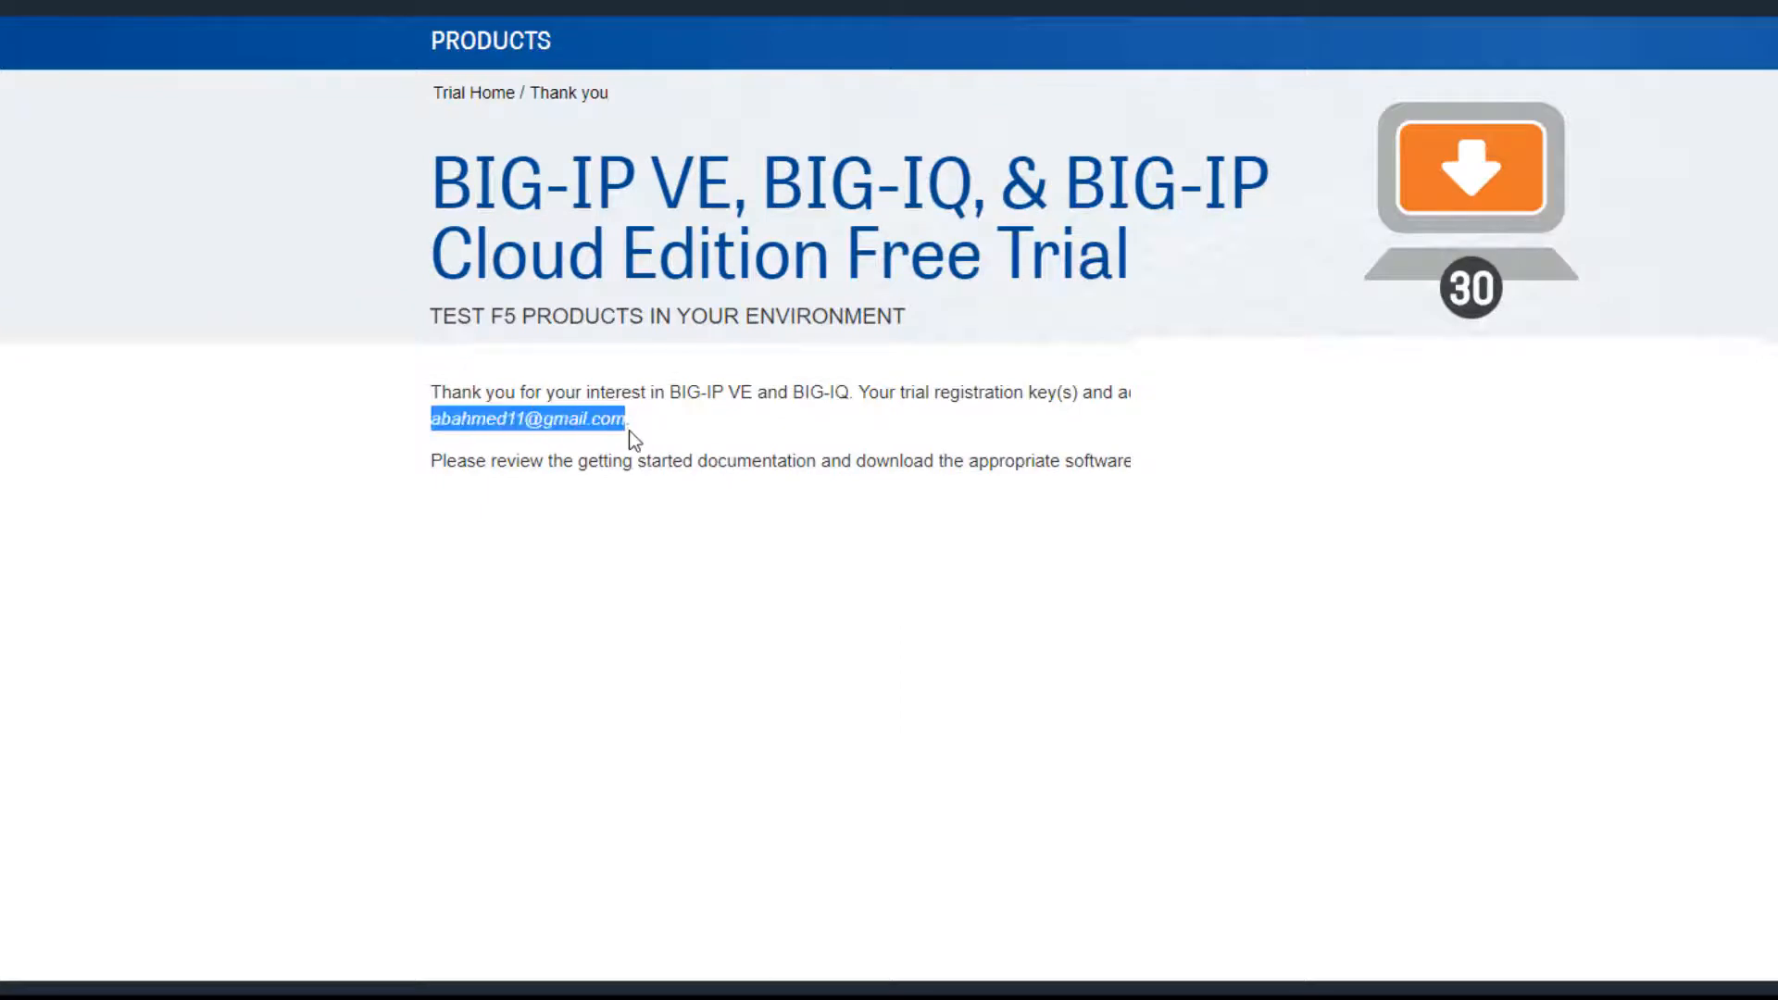
left_click(866, 651)
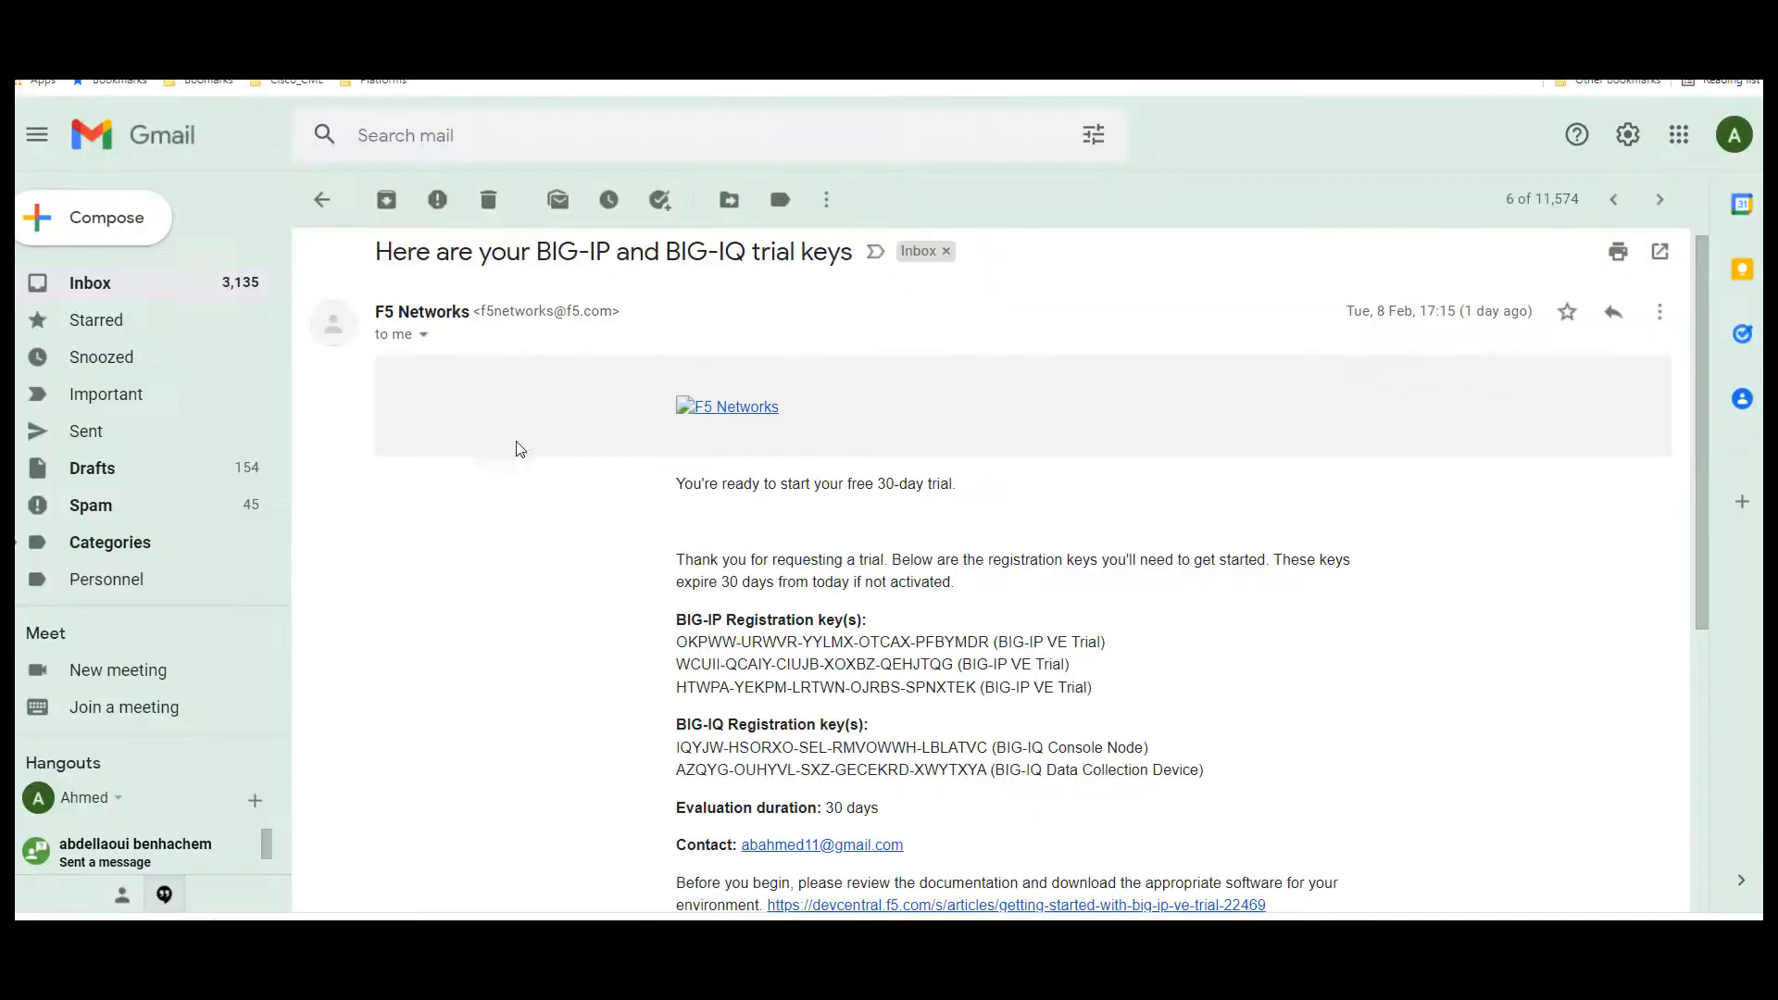
left_click_drag(394, 252, 739, 264)
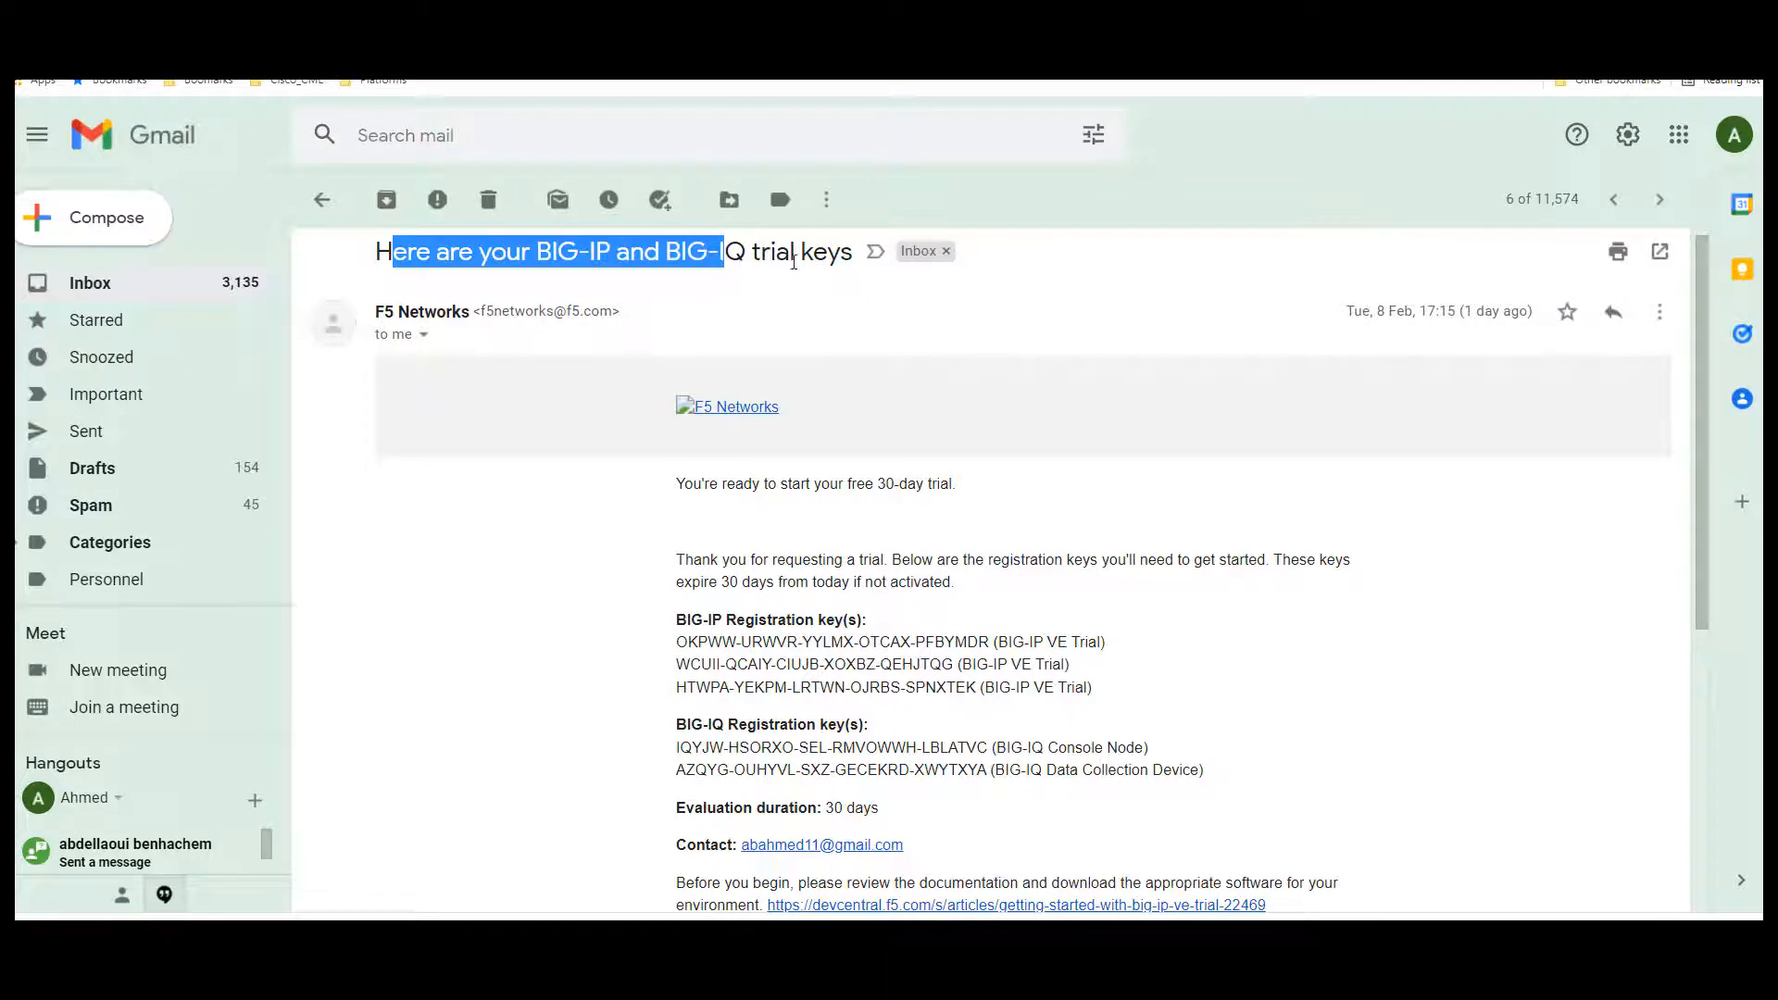
left_click(738, 268)
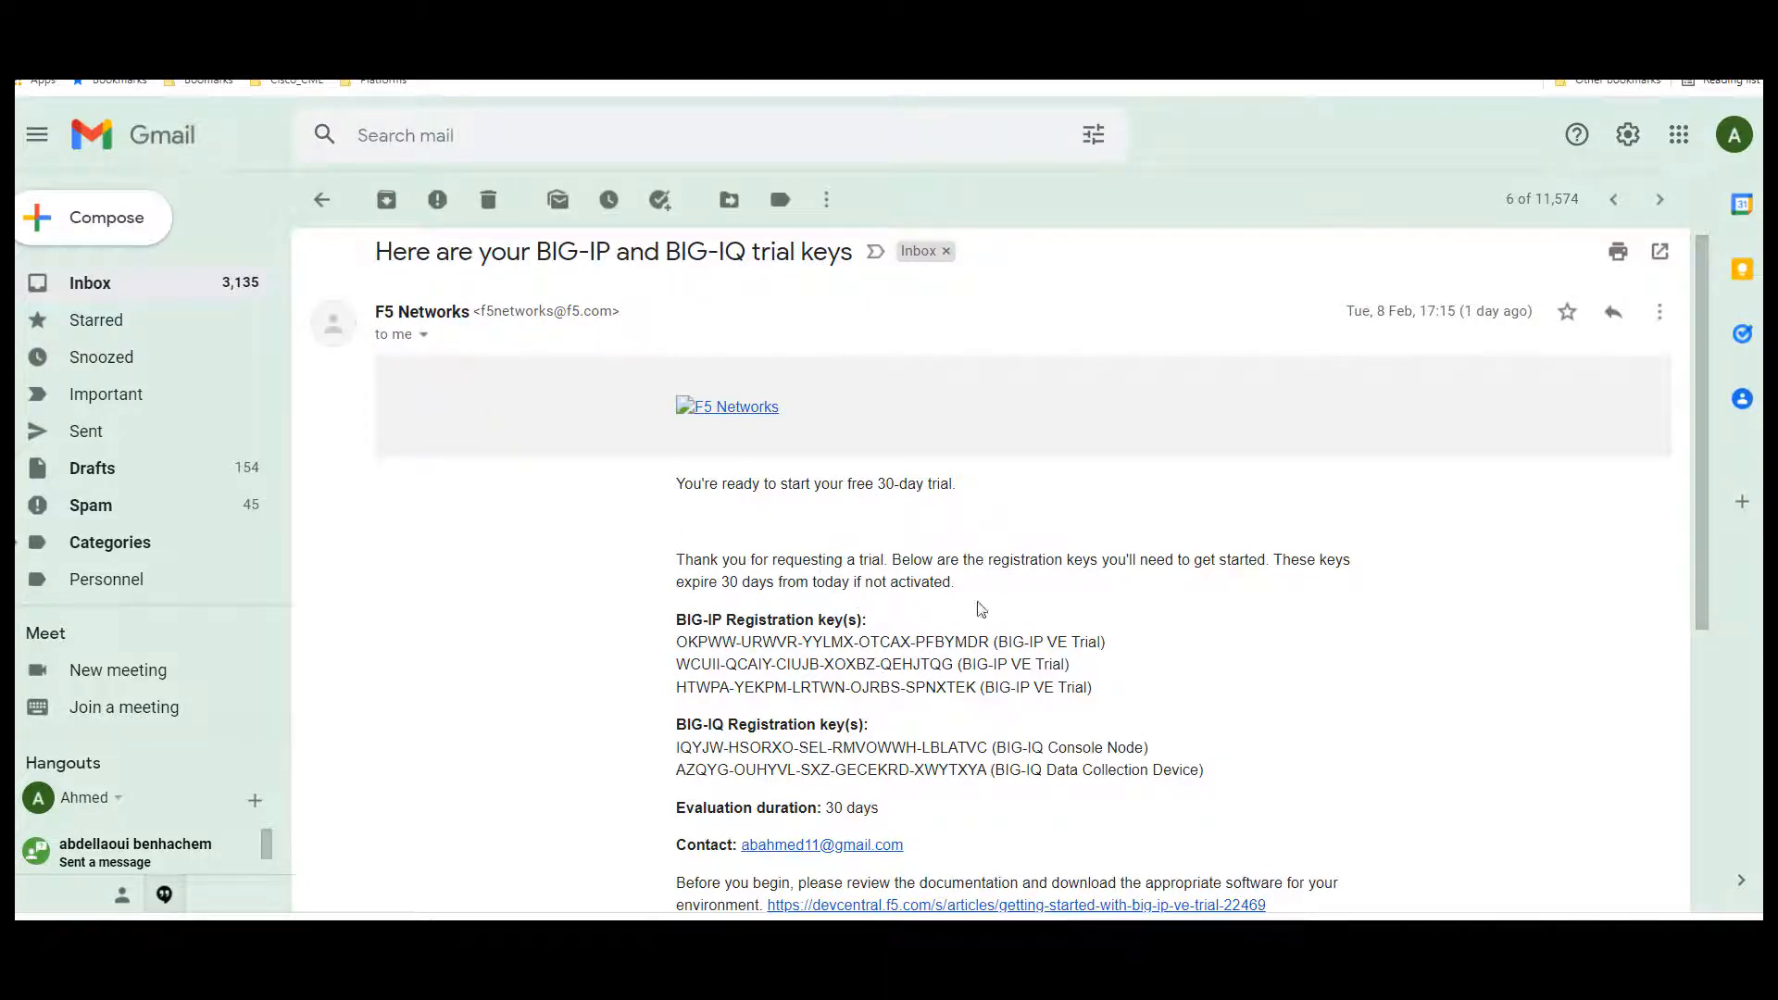
left_click_drag(694, 485, 941, 486)
left_click(986, 539)
mouse_move(1108, 645)
left_mouse_down()
mouse_move(797, 620)
mouse_move(771, 643)
mouse_move(674, 486)
mouse_move(687, 644)
mouse_move(1124, 652)
left_mouse_up()
left_click(681, 630)
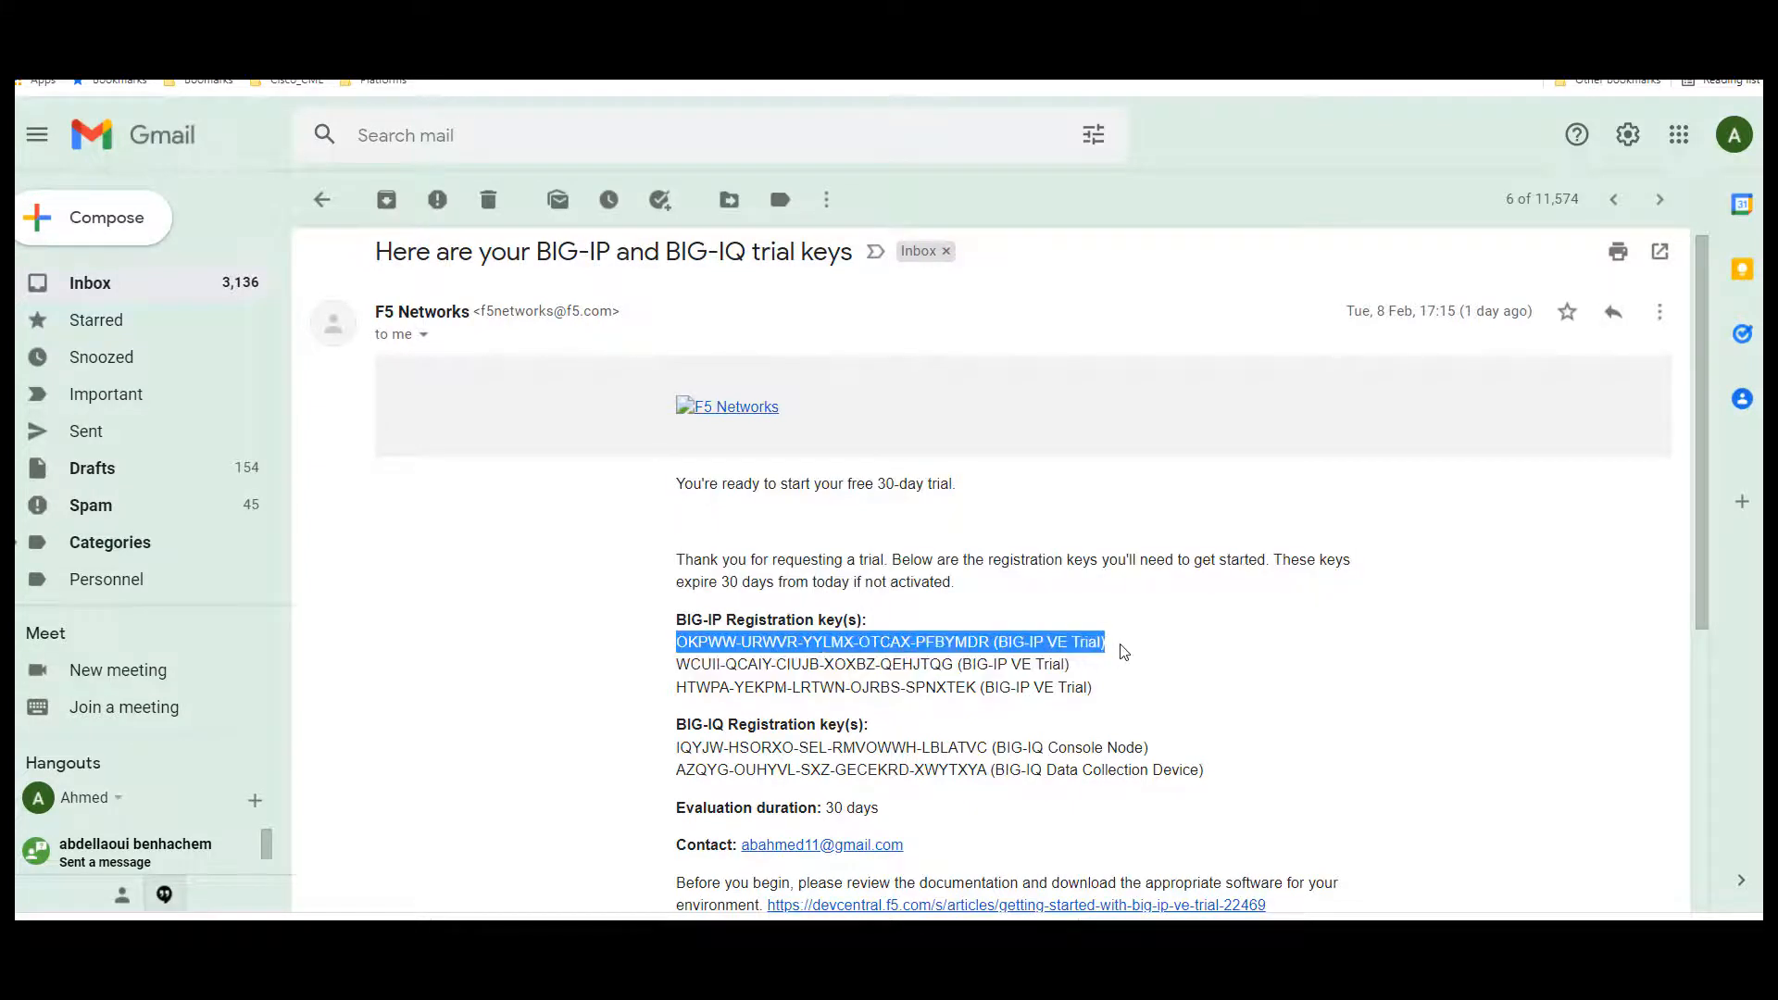
left_click(1123, 652)
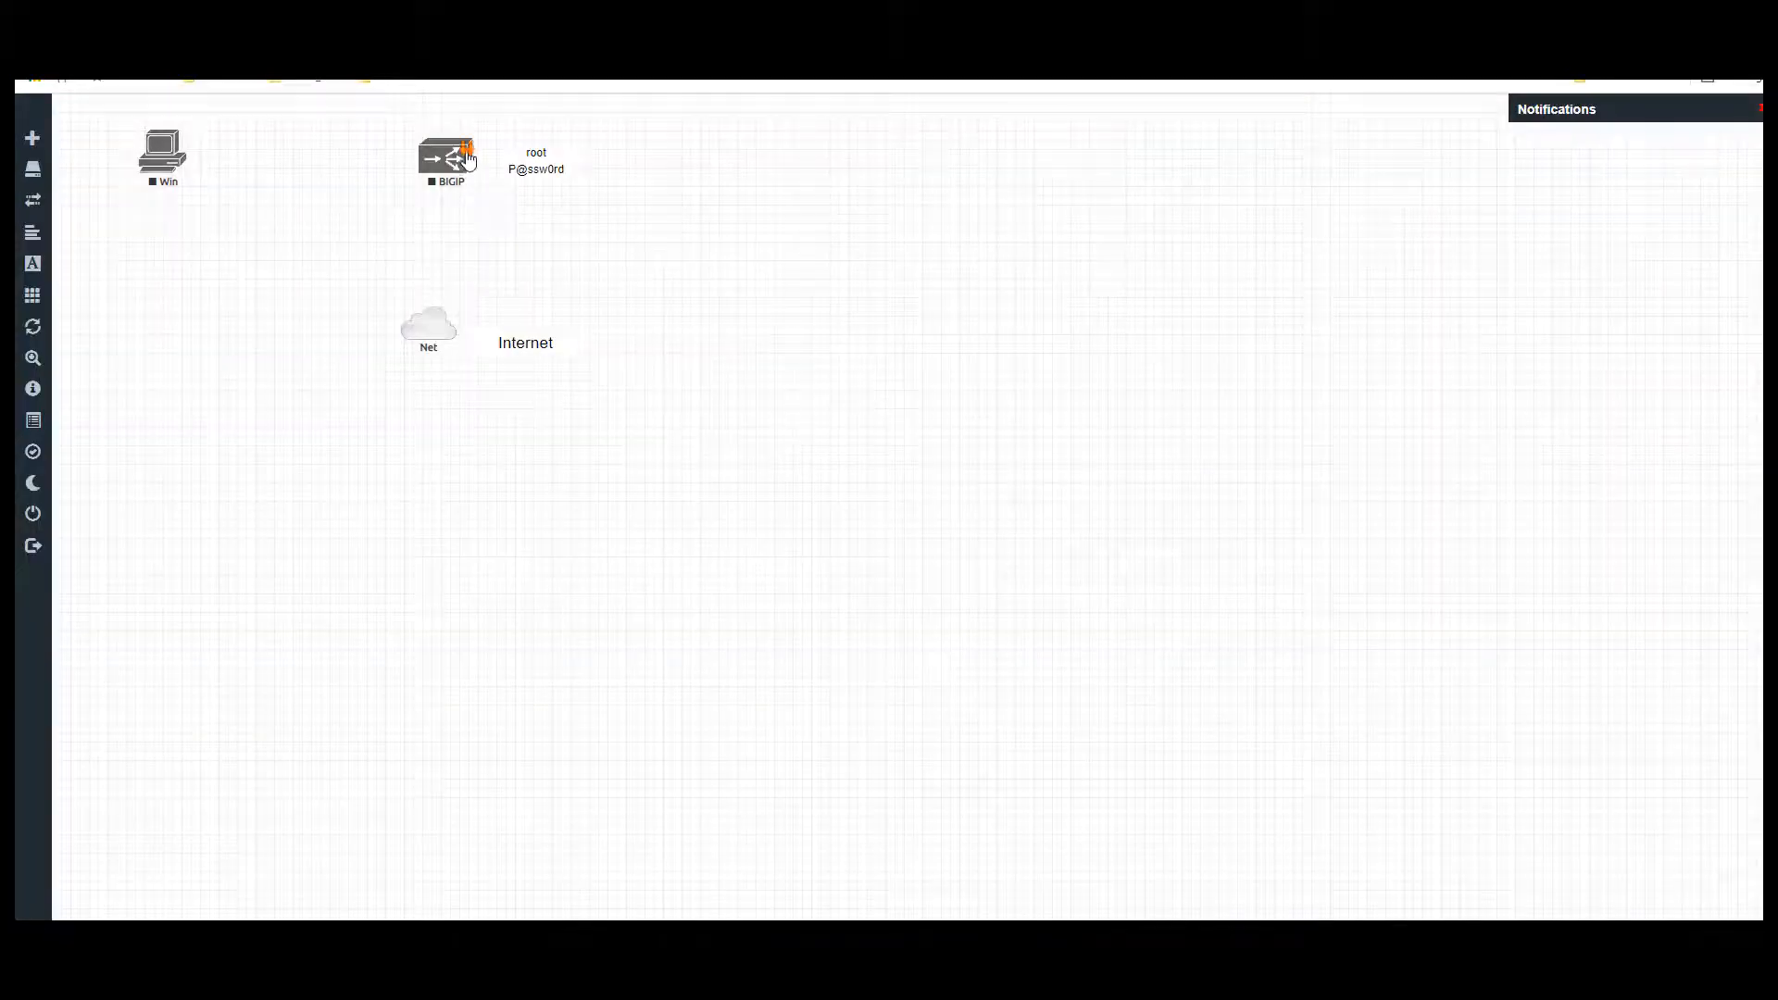
In the EVE-NG lab, connect the BIGIP node's Mgmt interface to the Net cloud and save the connection
left_click_drag(471, 180, 428, 323)
left_click(915, 369)
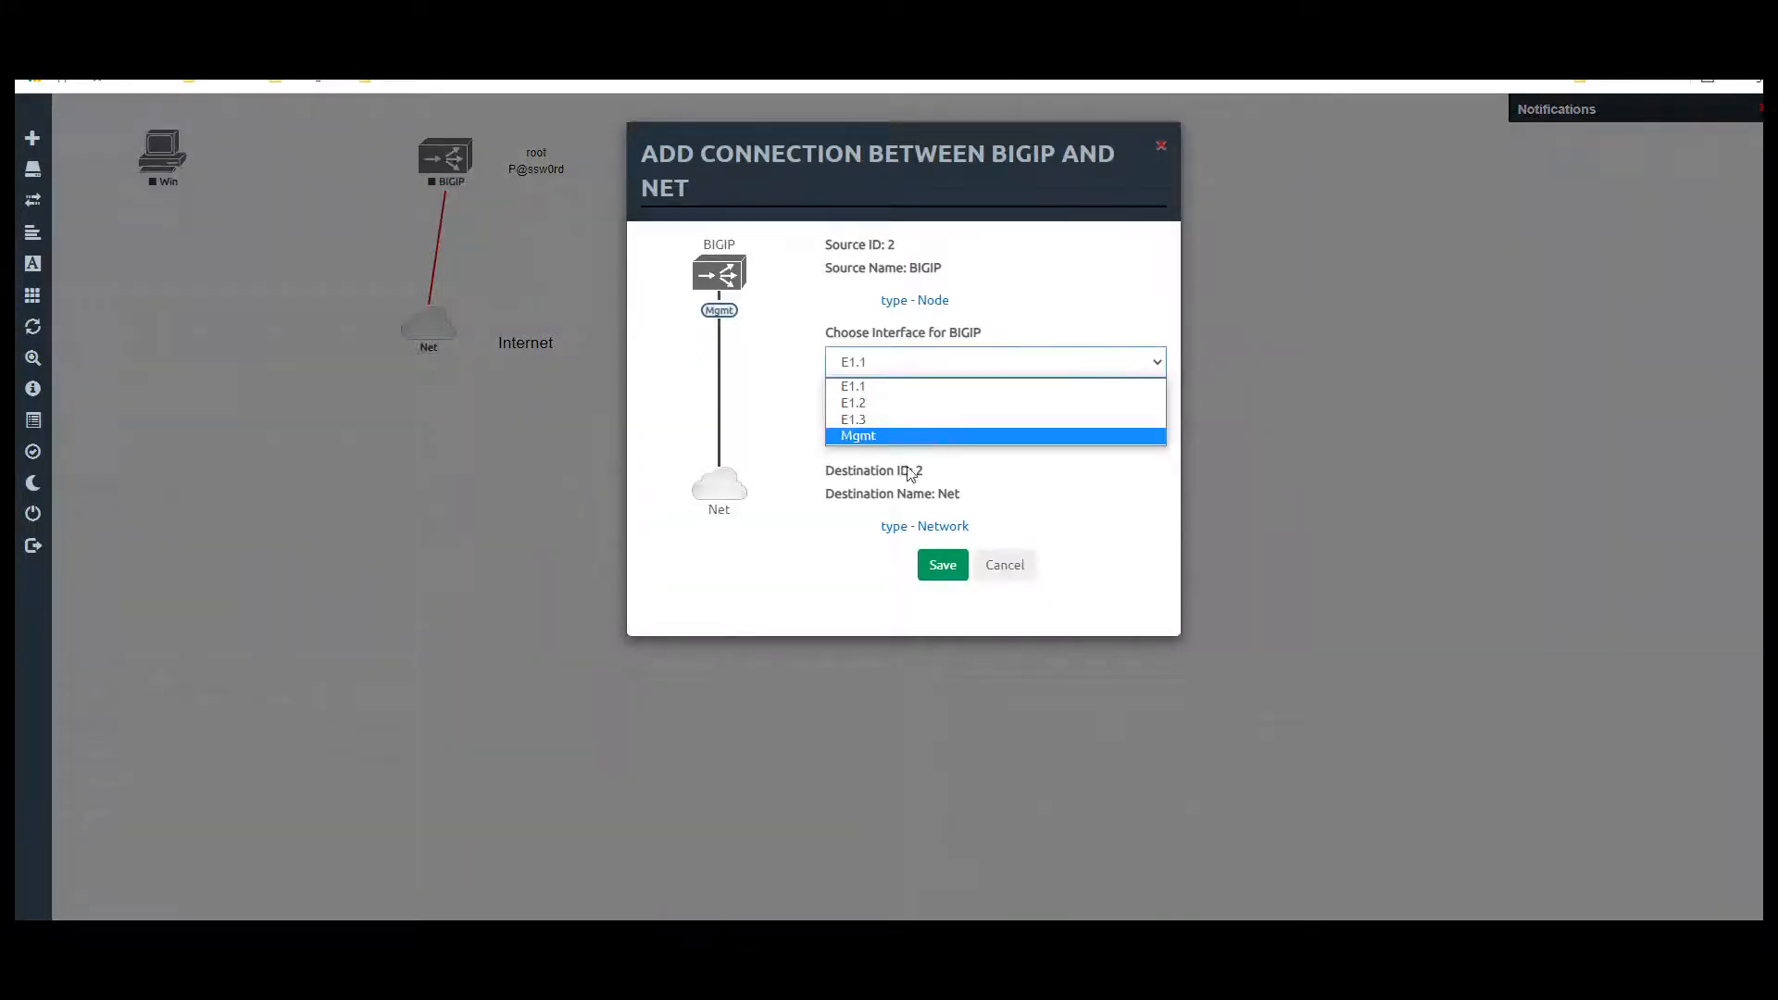
left_click(910, 440)
left_click(943, 567)
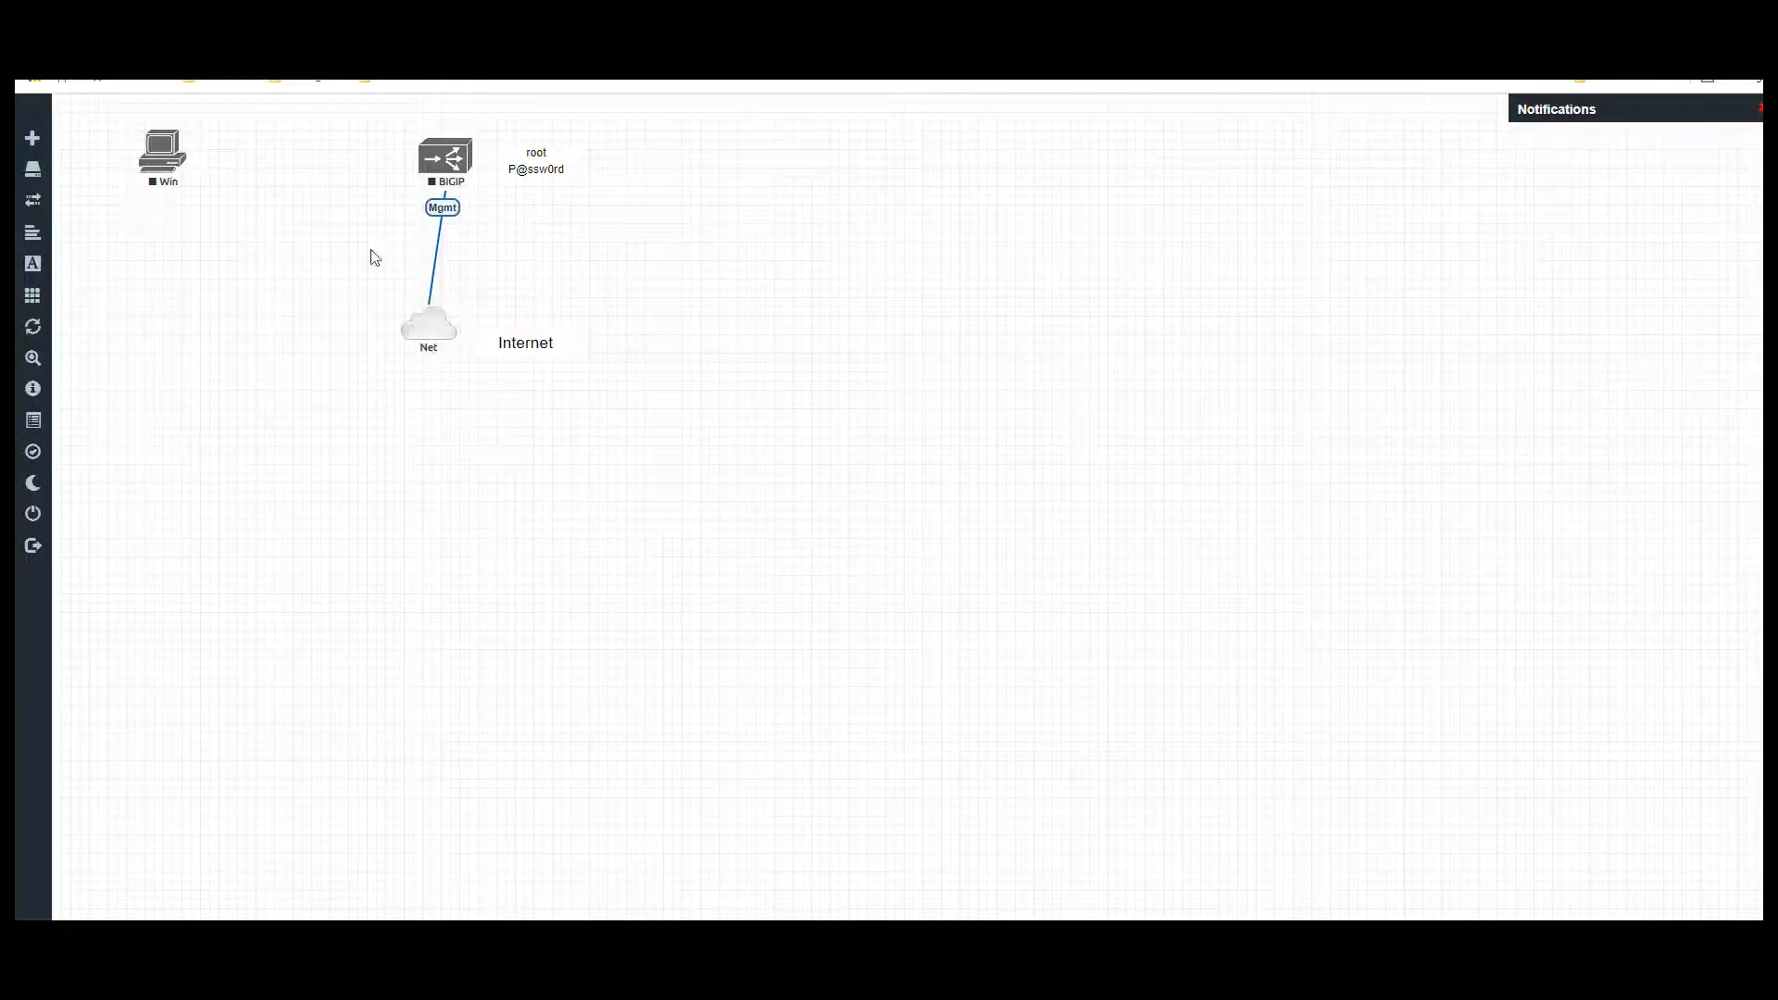
Start the BIGIP node and check its available node actions
right_click(452, 147)
left_click(500, 180)
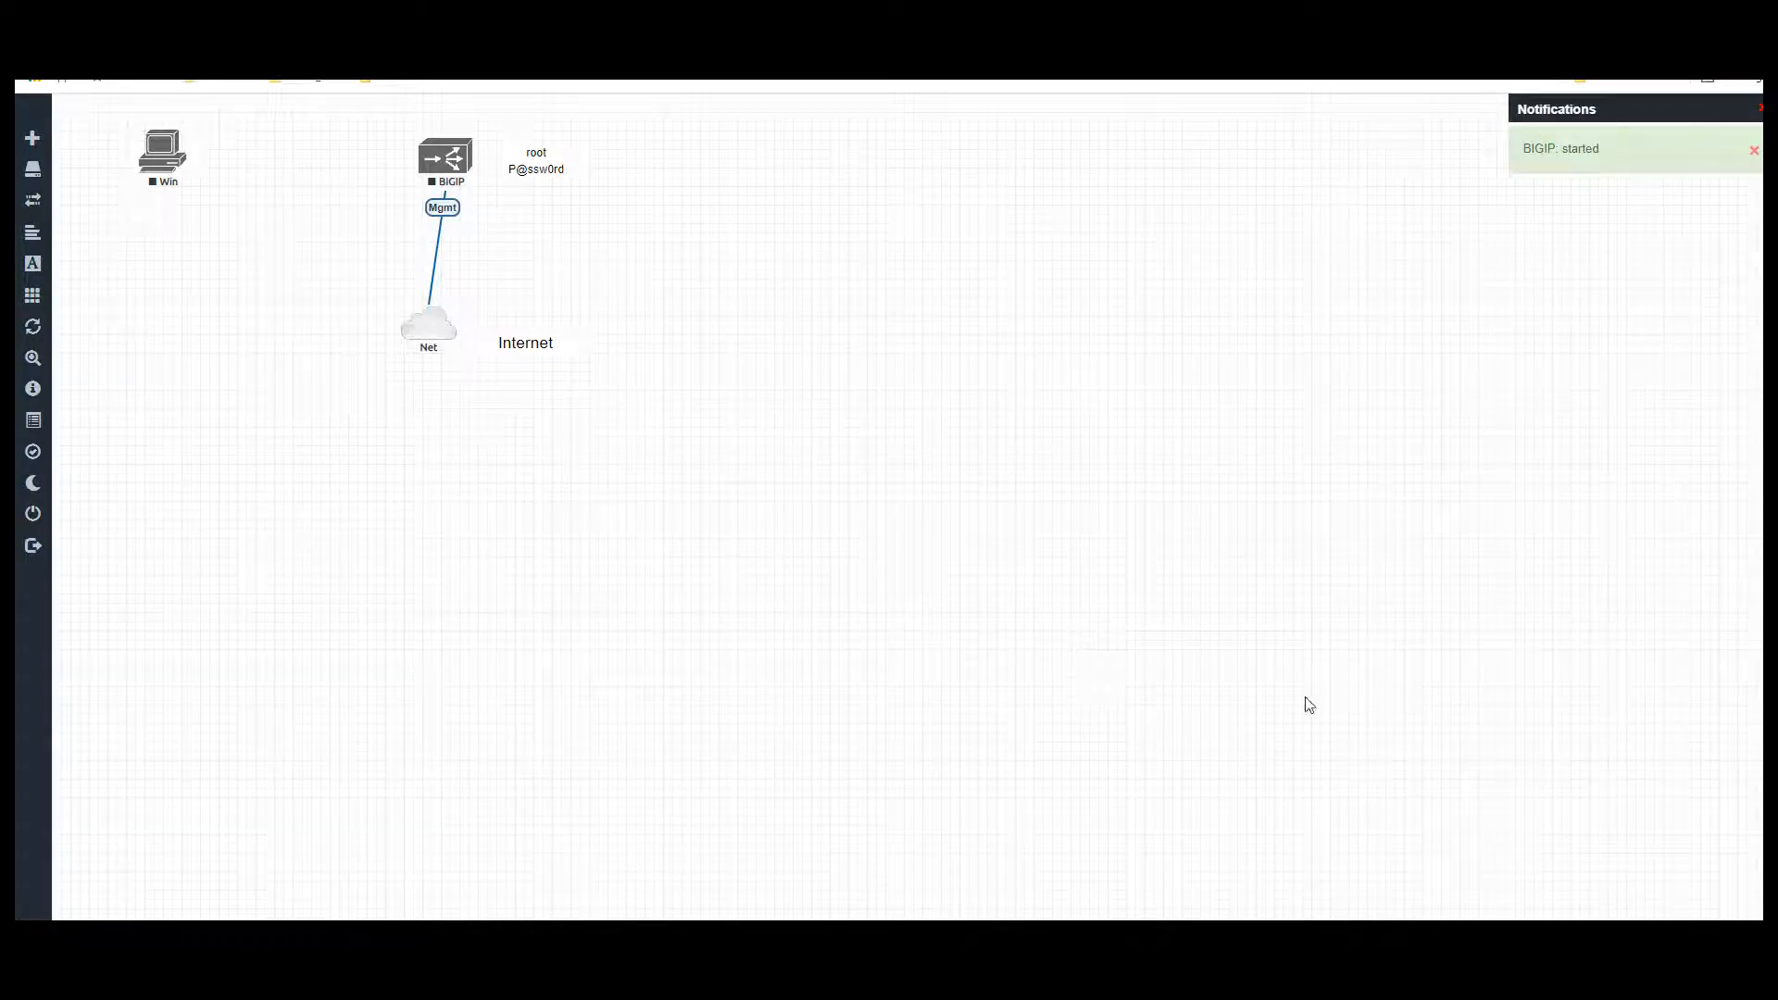
right_click(443, 152)
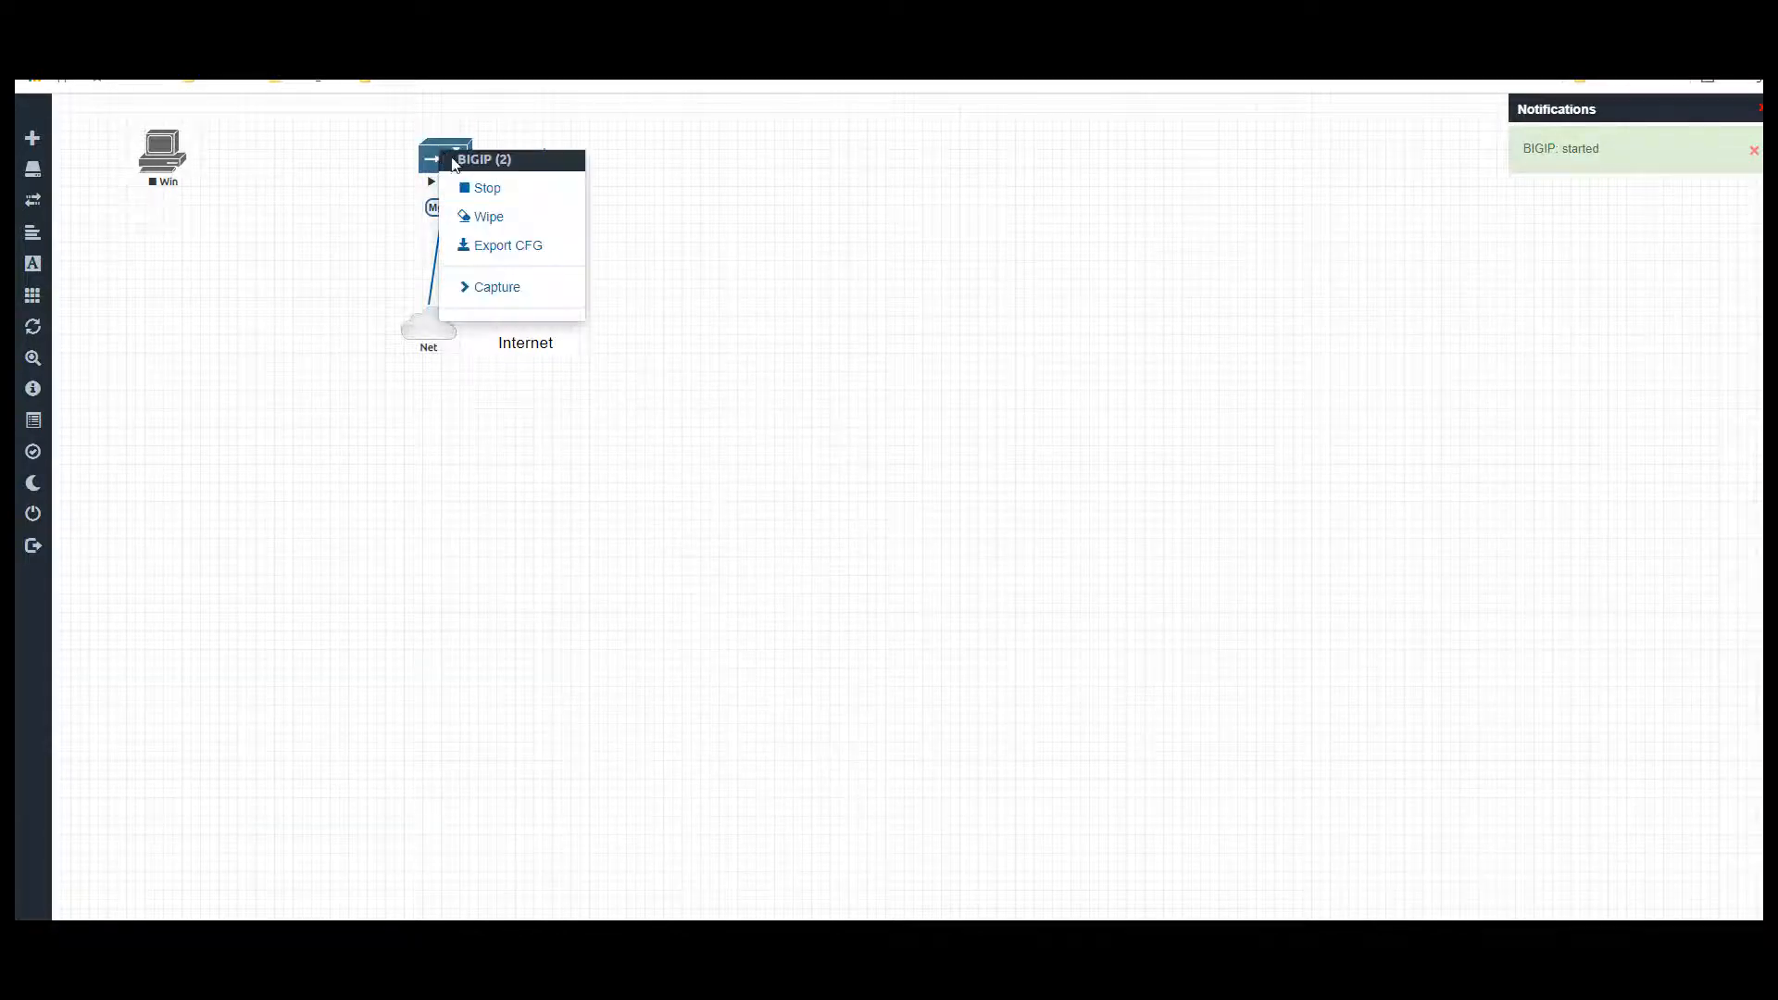
left_click(777, 246)
Open the BIGIP console through ultravnc_wrapper.bat and boot the BIG-IP 14.1.4.5 Build 0.0.7 entry
left_click(445, 168)
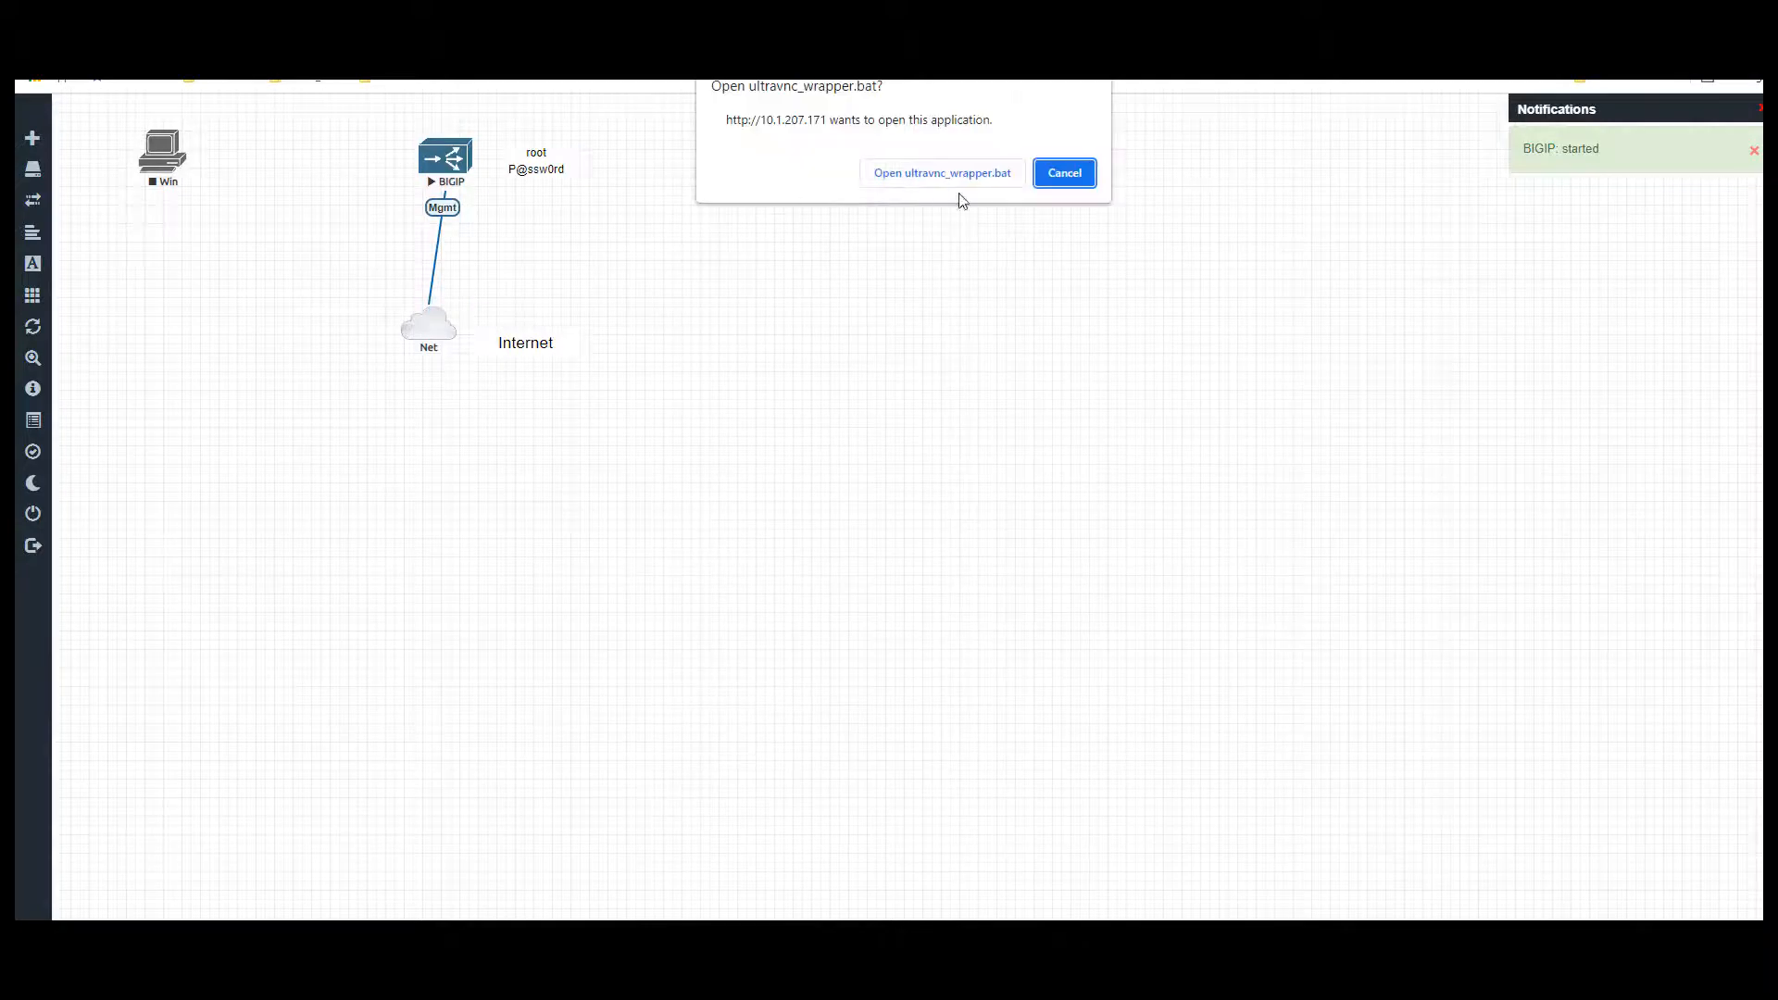
left_click(942, 173)
left_click_drag(798, 239, 1049, 119)
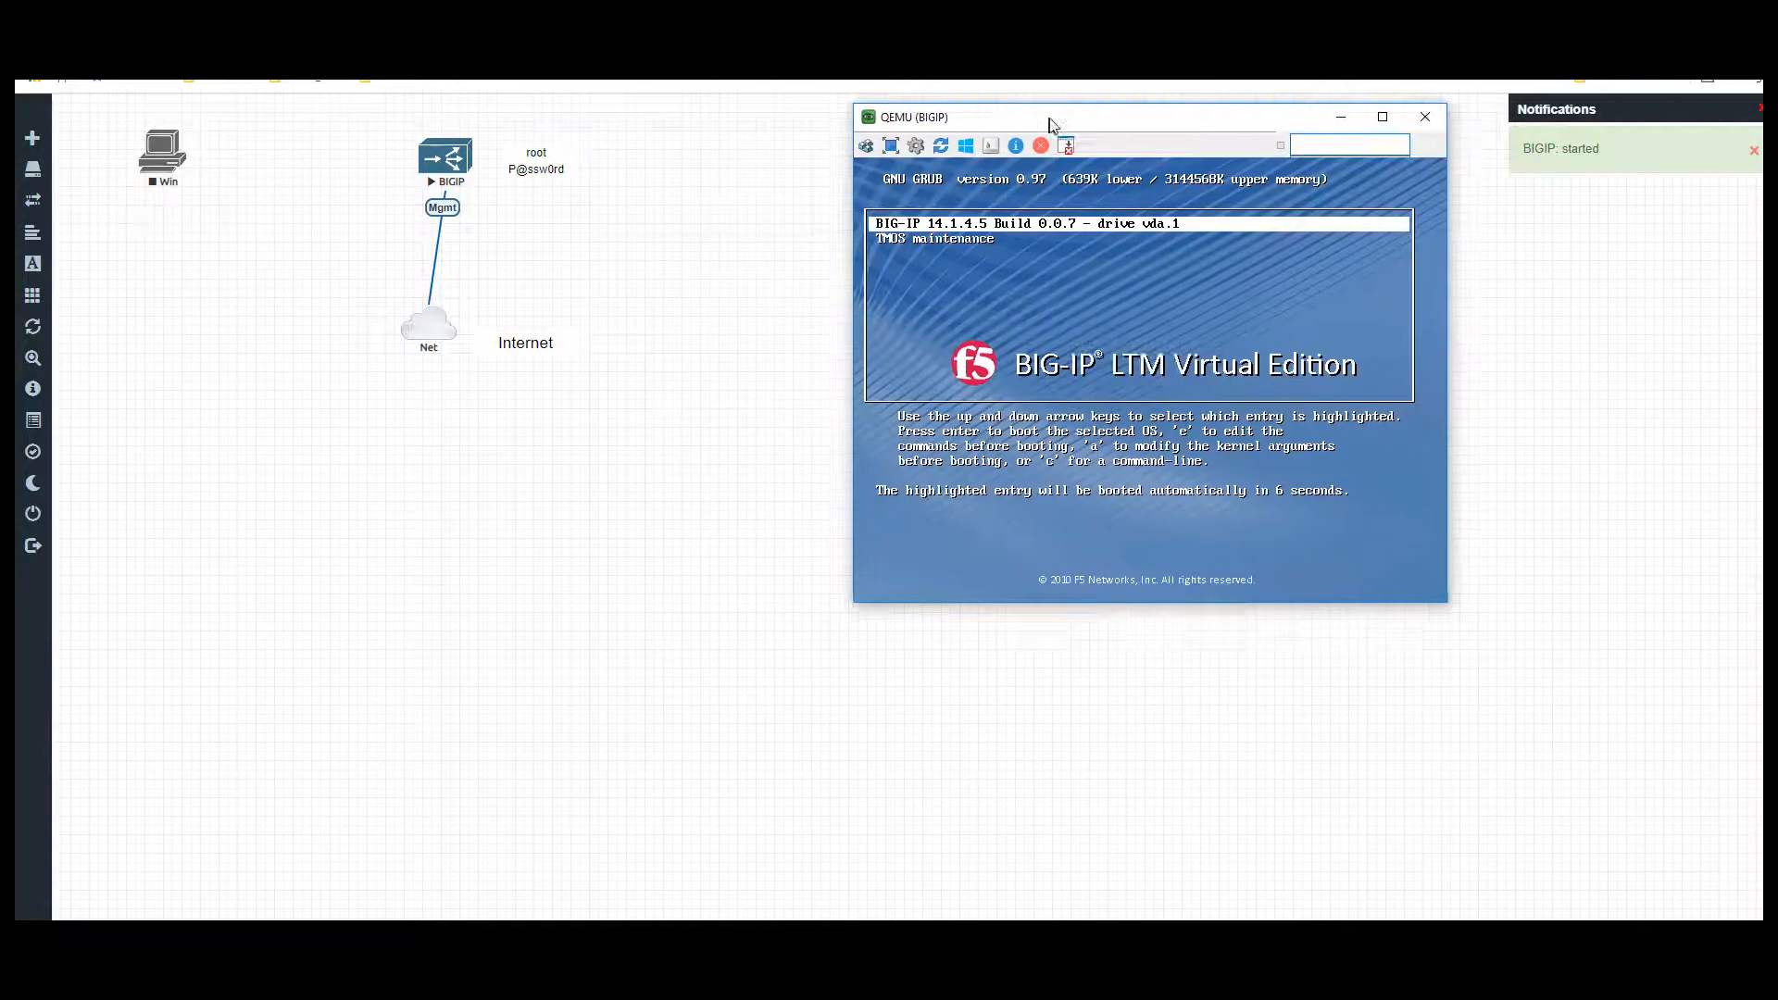
key("Return")
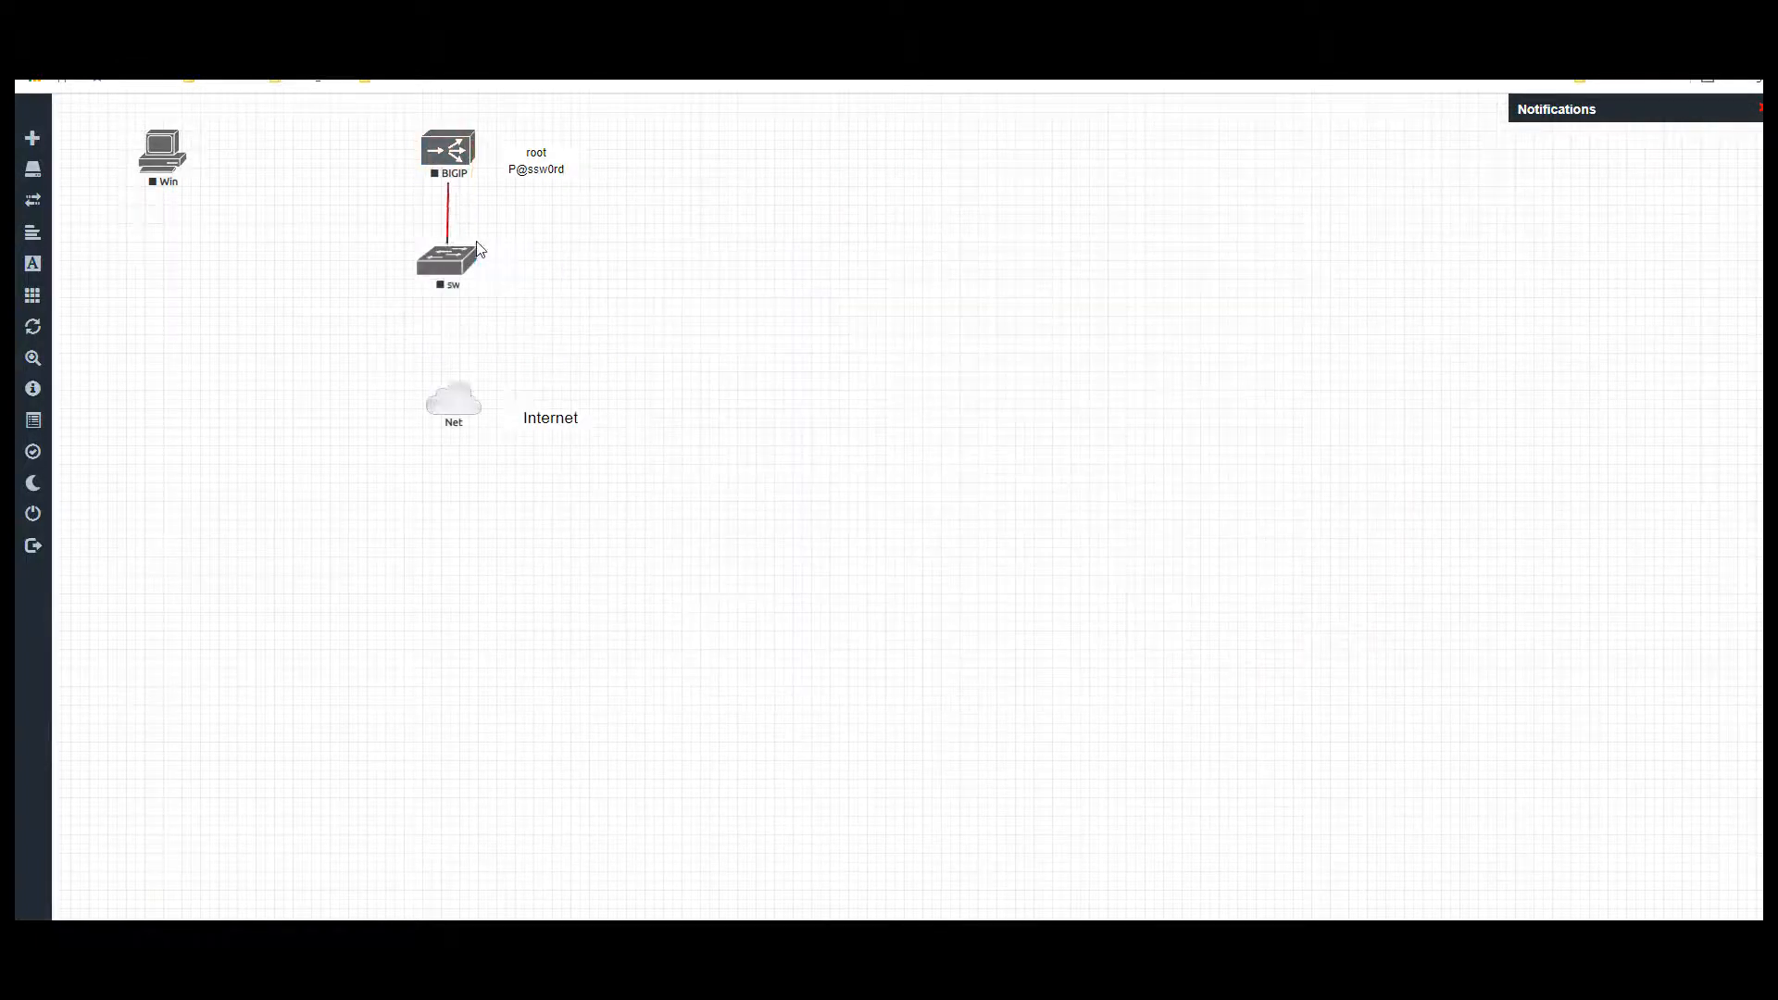
Connect the BIGIP node's Mgmt interface to e0/0 on the sw switch, and connect the switch's e0/1 to the Net cloud
left_click_drag(447, 254, 448, 262)
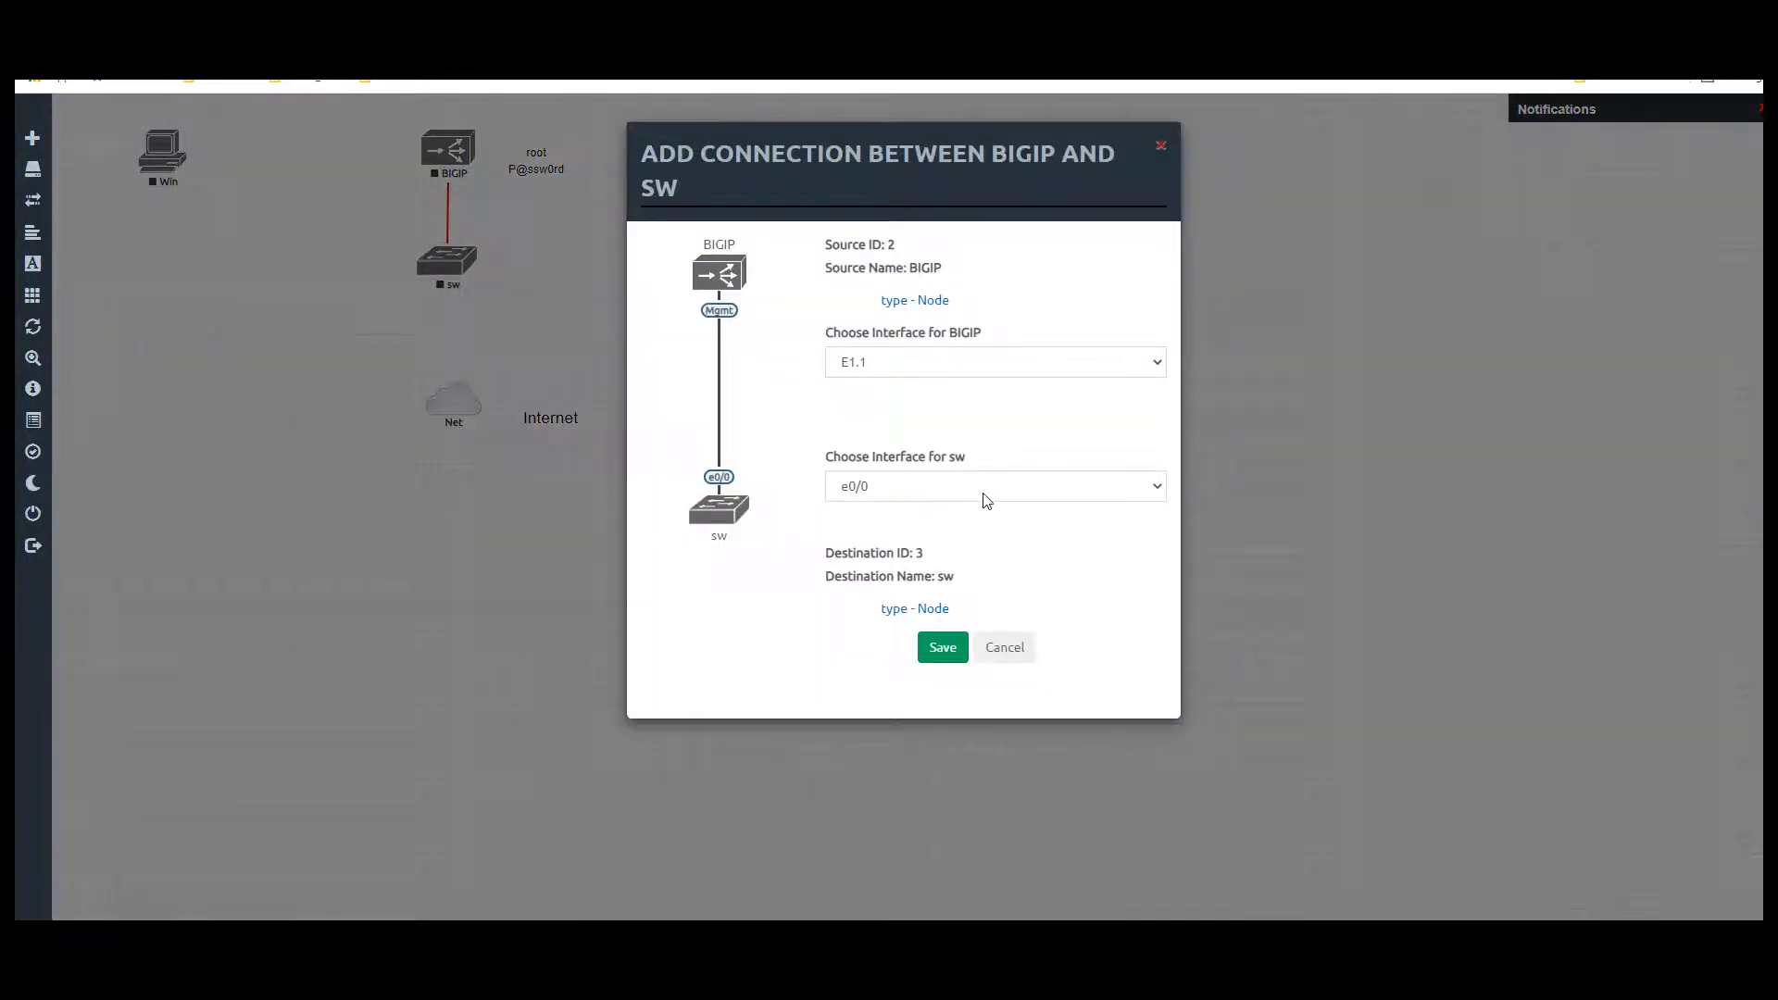
left_click(921, 364)
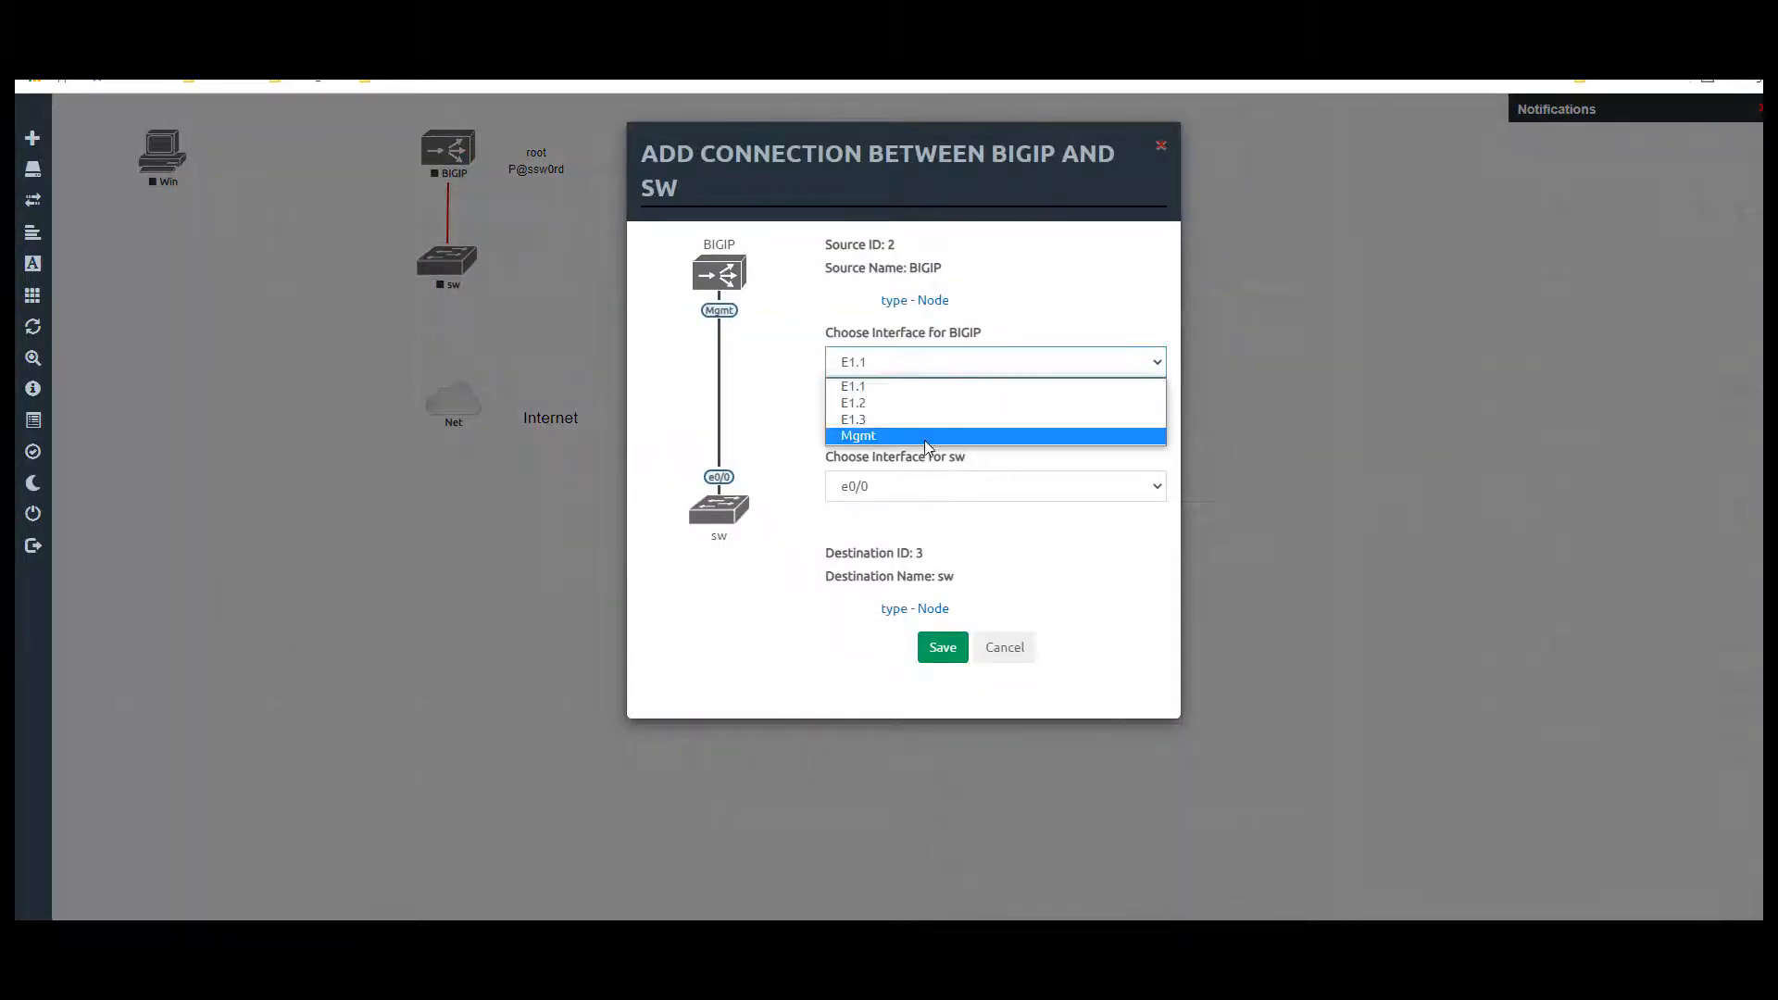
left_click(926, 434)
left_click(959, 660)
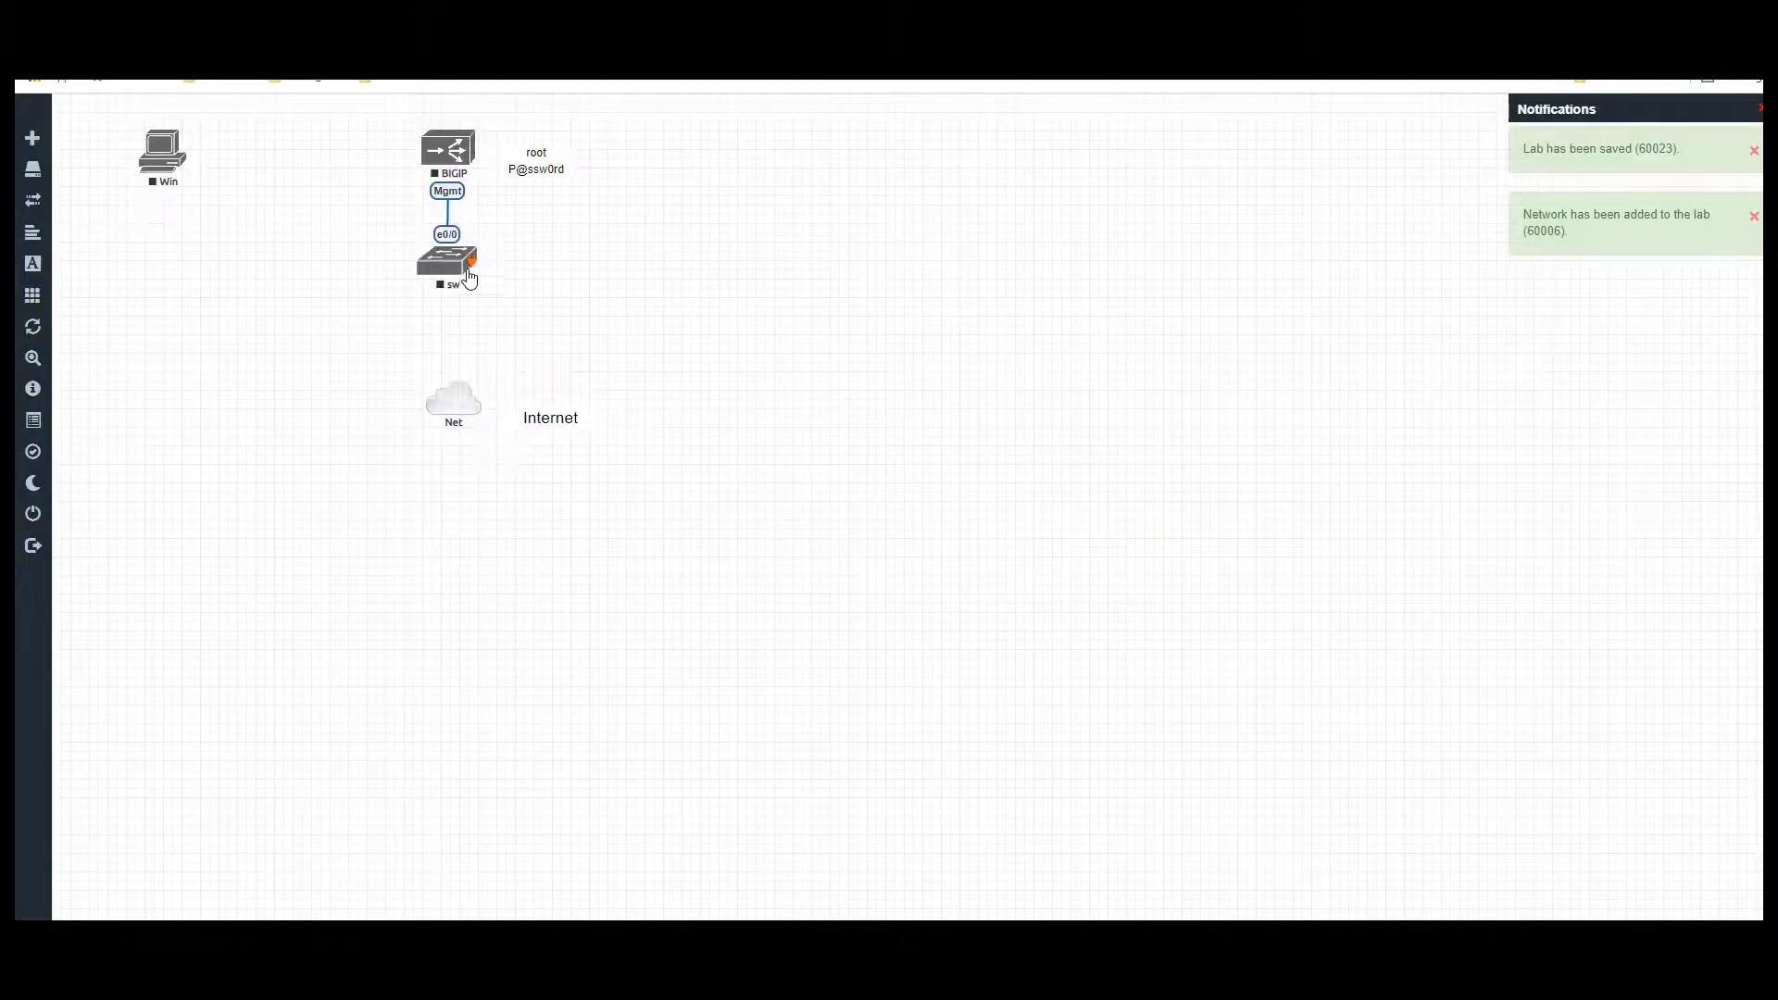
left_click_drag(470, 278, 454, 400)
left_click(947, 533)
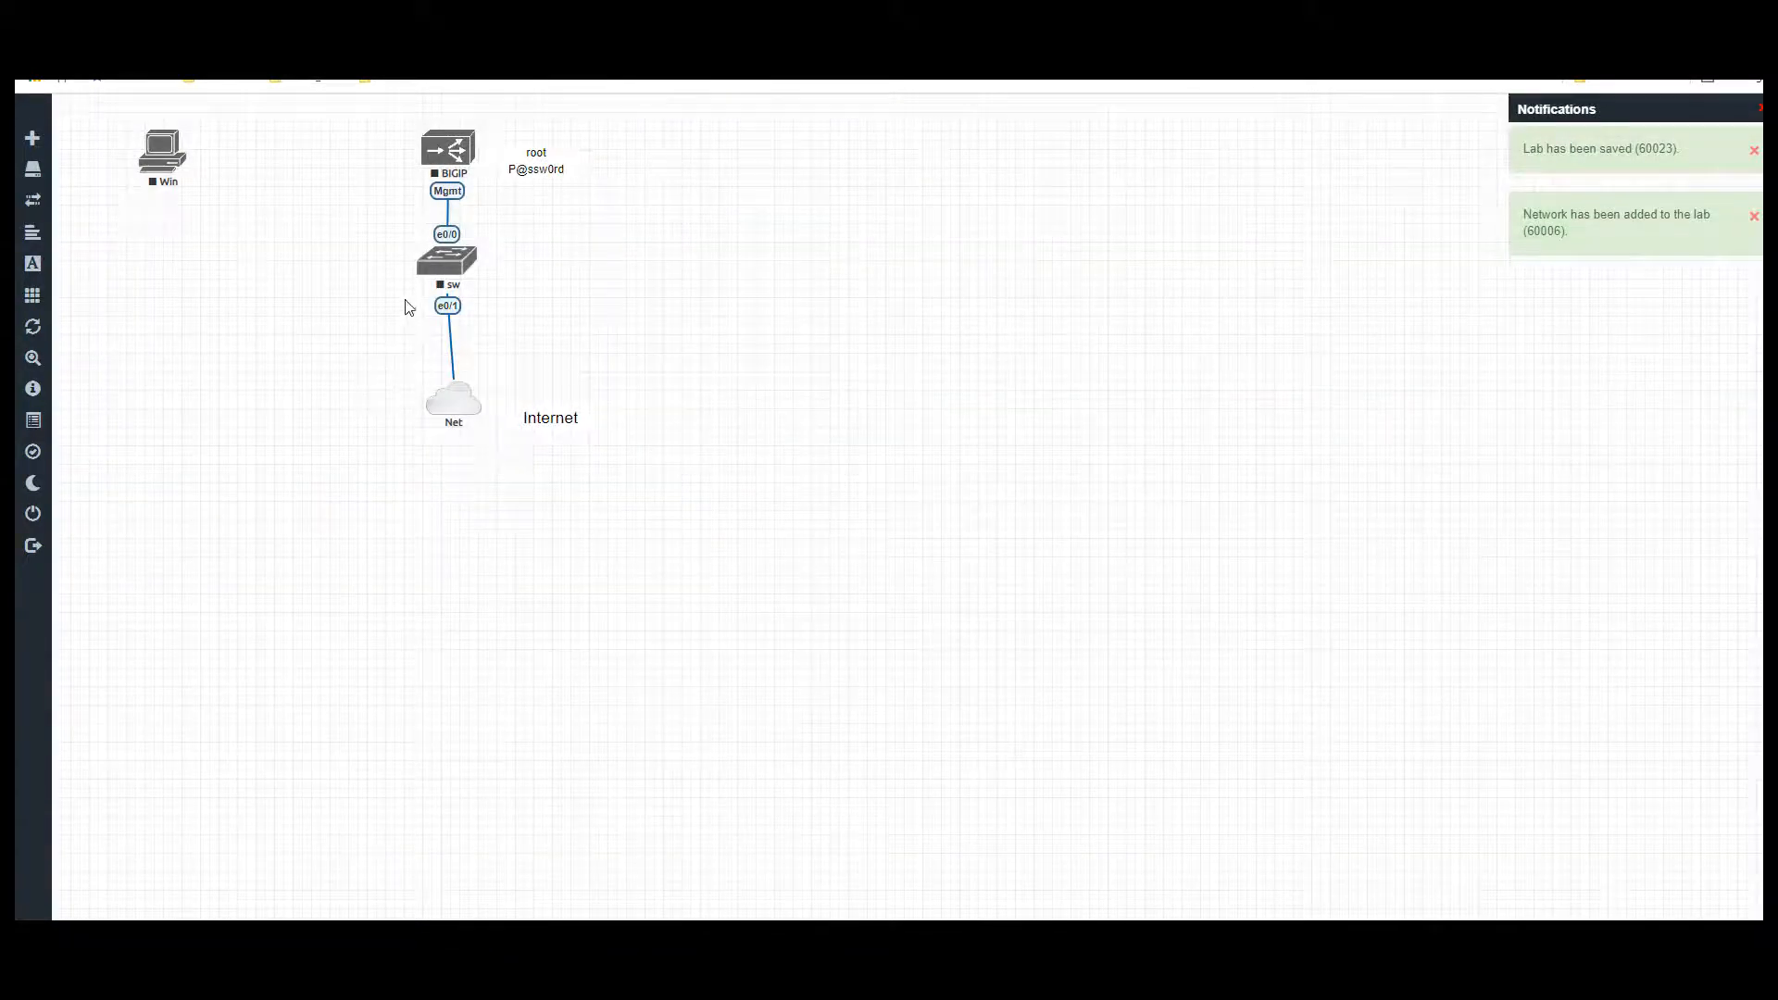
Connect the sw switch's e0/2 interface to e1 on the Win node and save the connection
left_click_drag(467, 264, 162, 158)
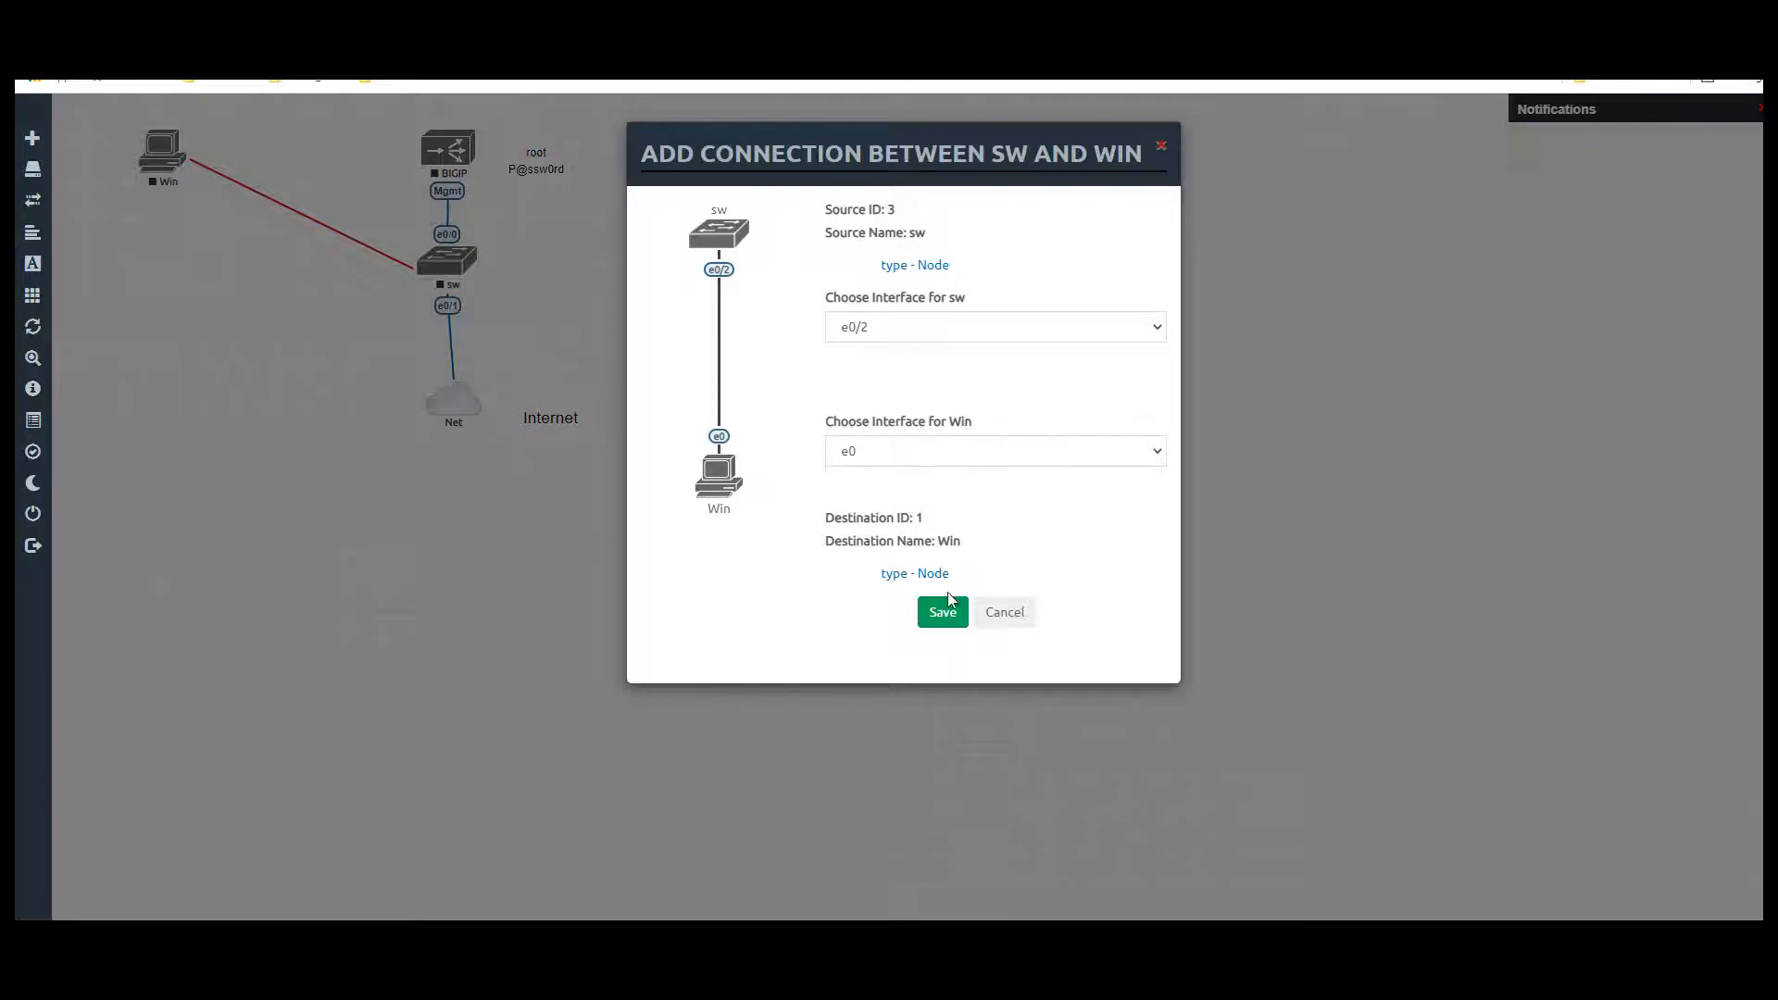
left_click(928, 326)
left_click(926, 451)
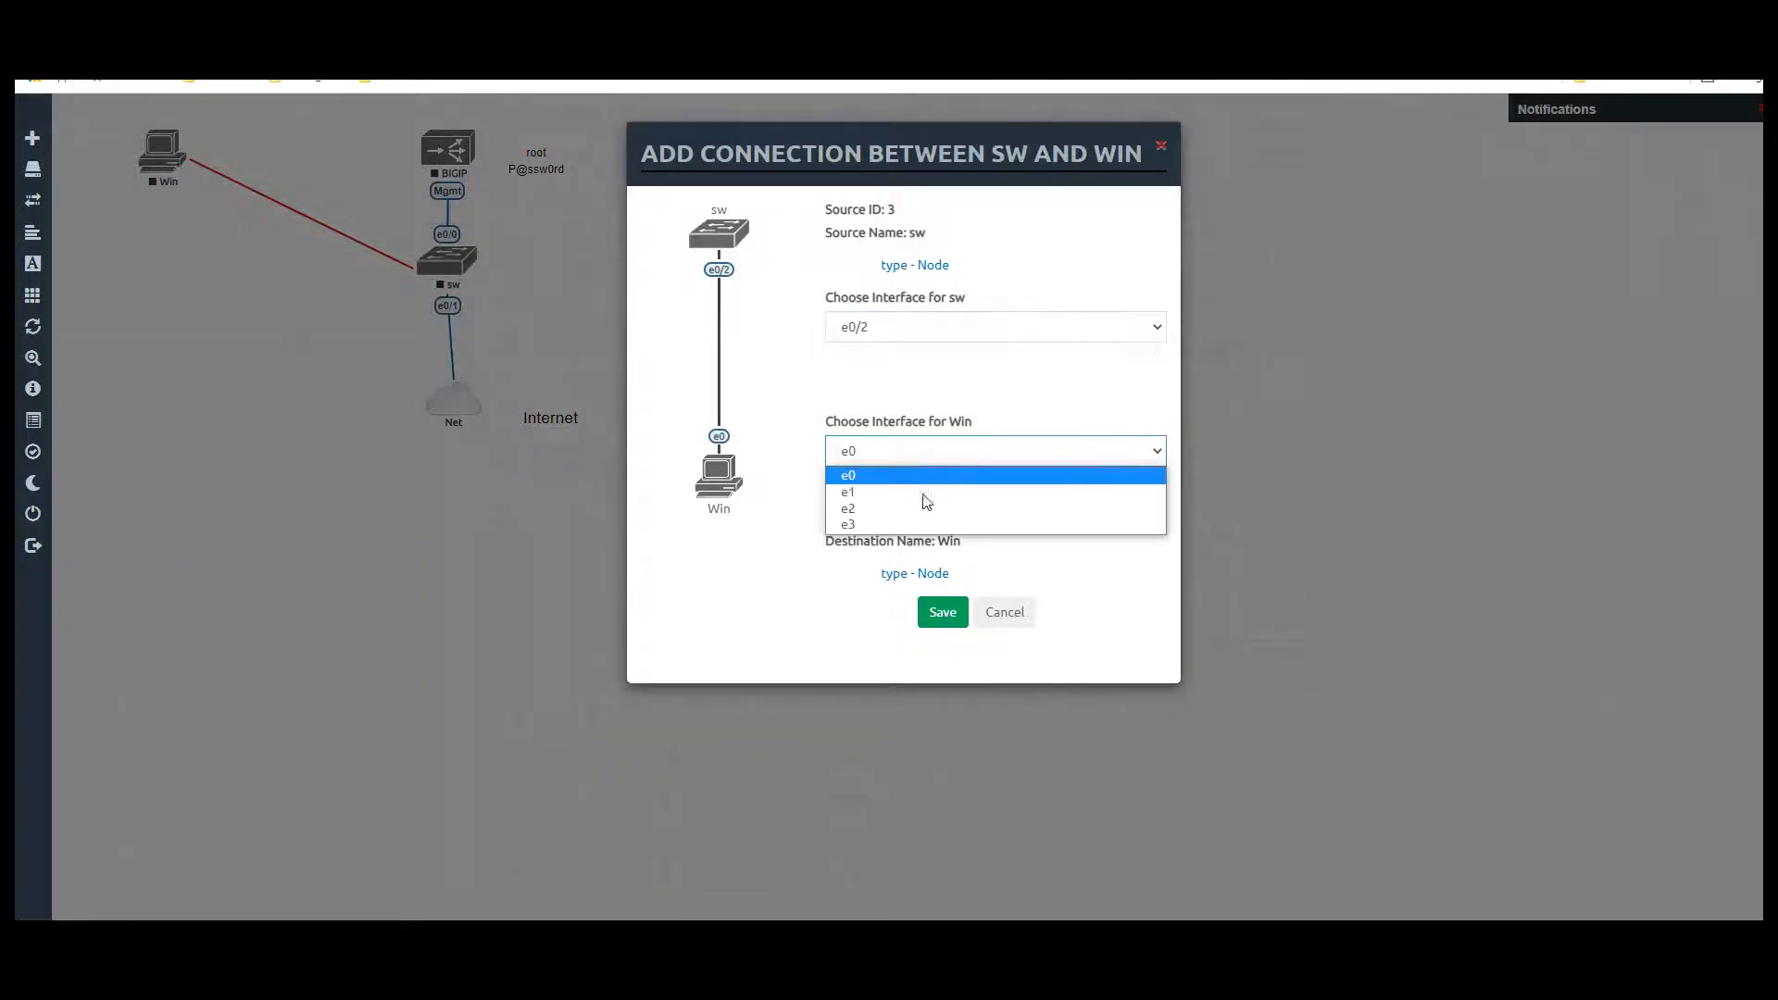
left_click(917, 491)
left_click(942, 615)
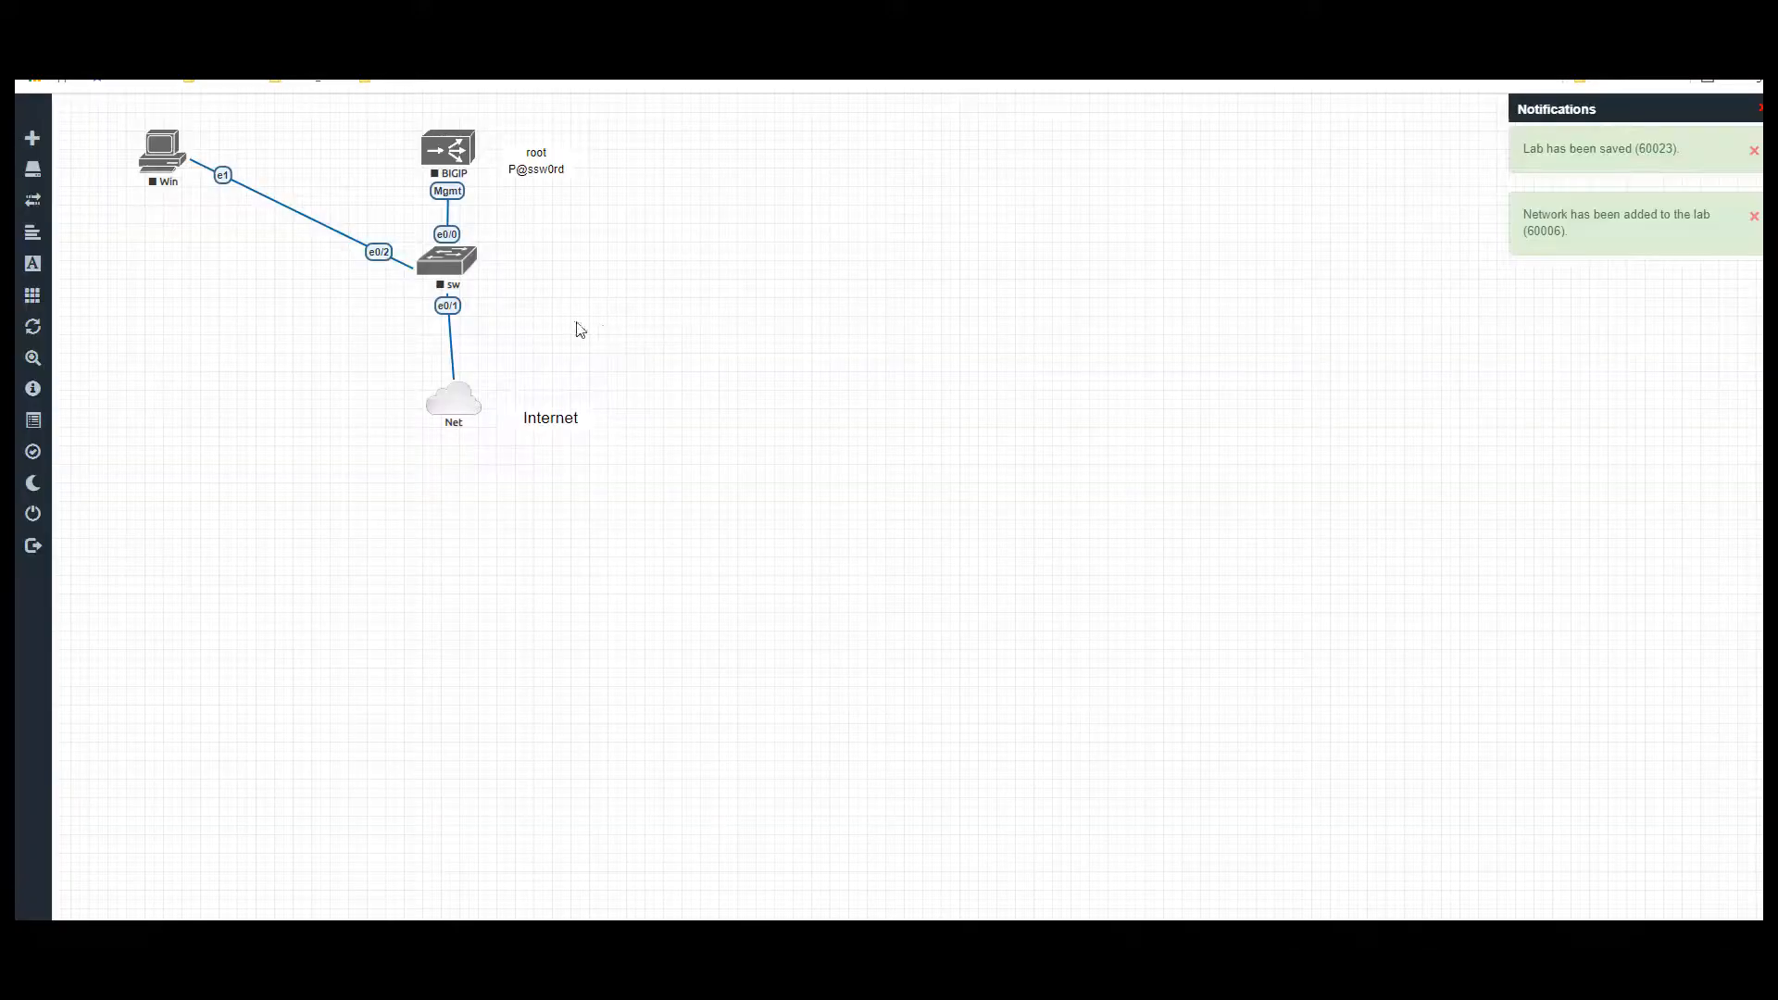
Start the Win, BIGIP and sw nodes together, and open the Win console through ultravnc_wrapper.bat
left_click_drag(600, 324, 136, 121)
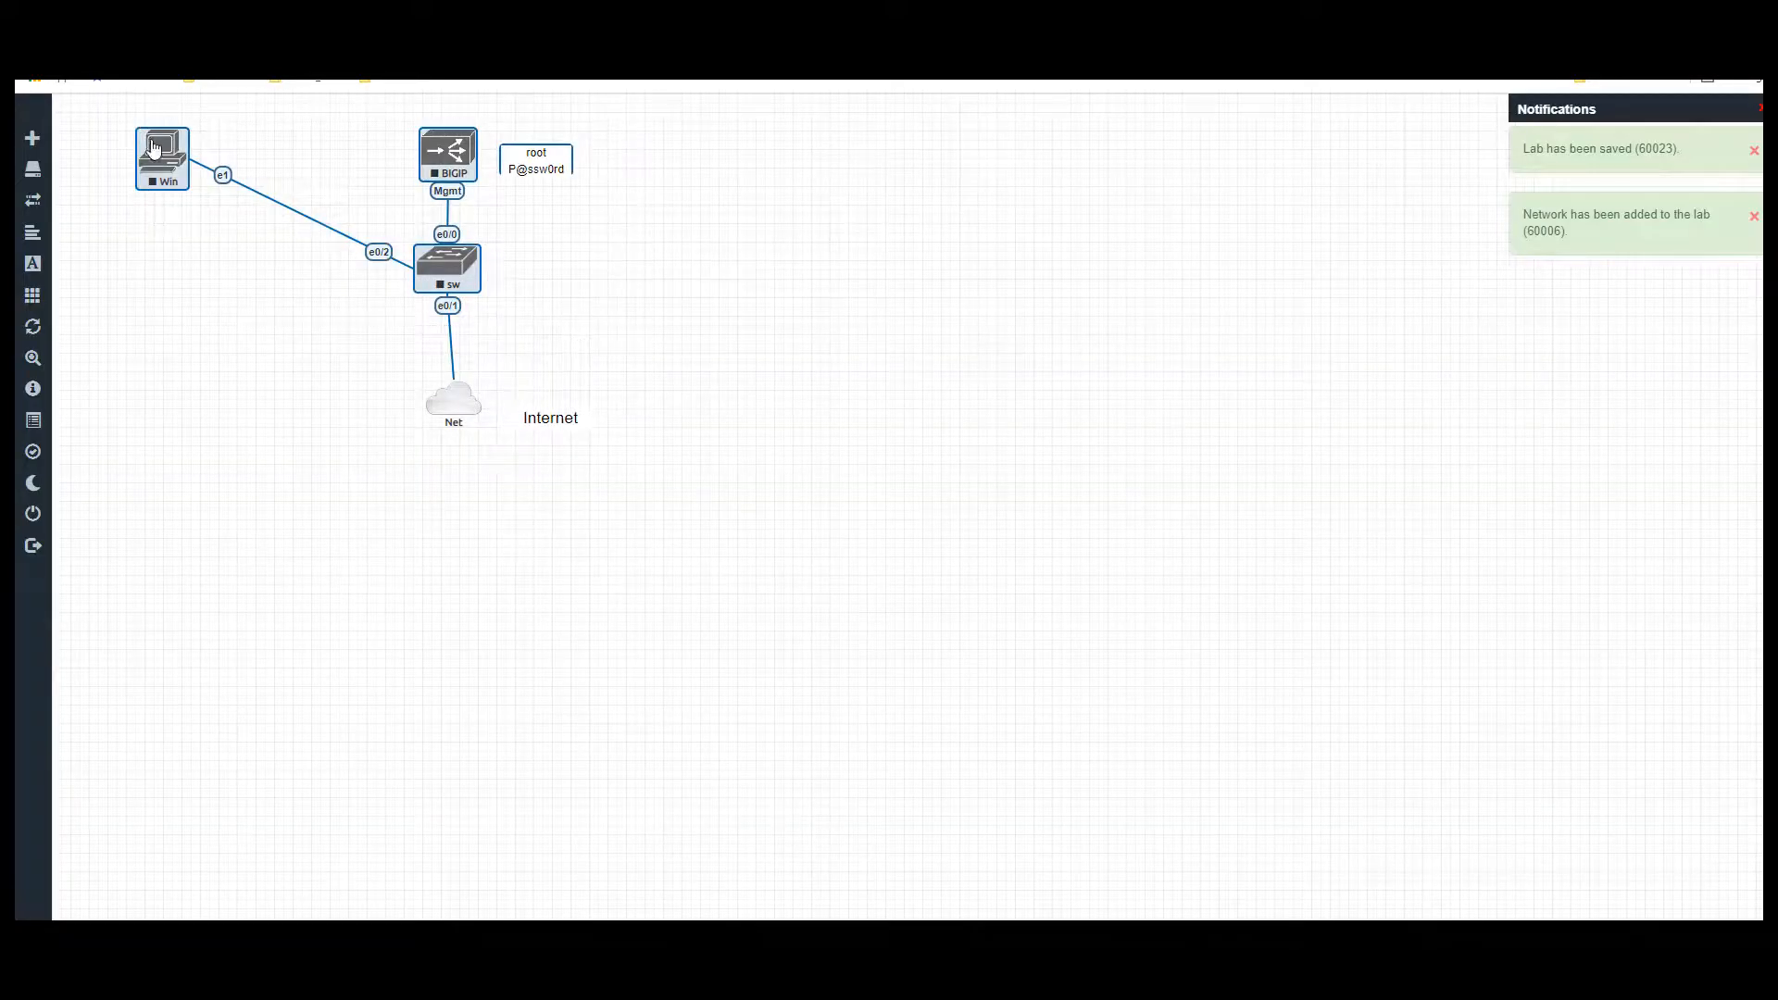
right_click(148, 144)
left_click(267, 191)
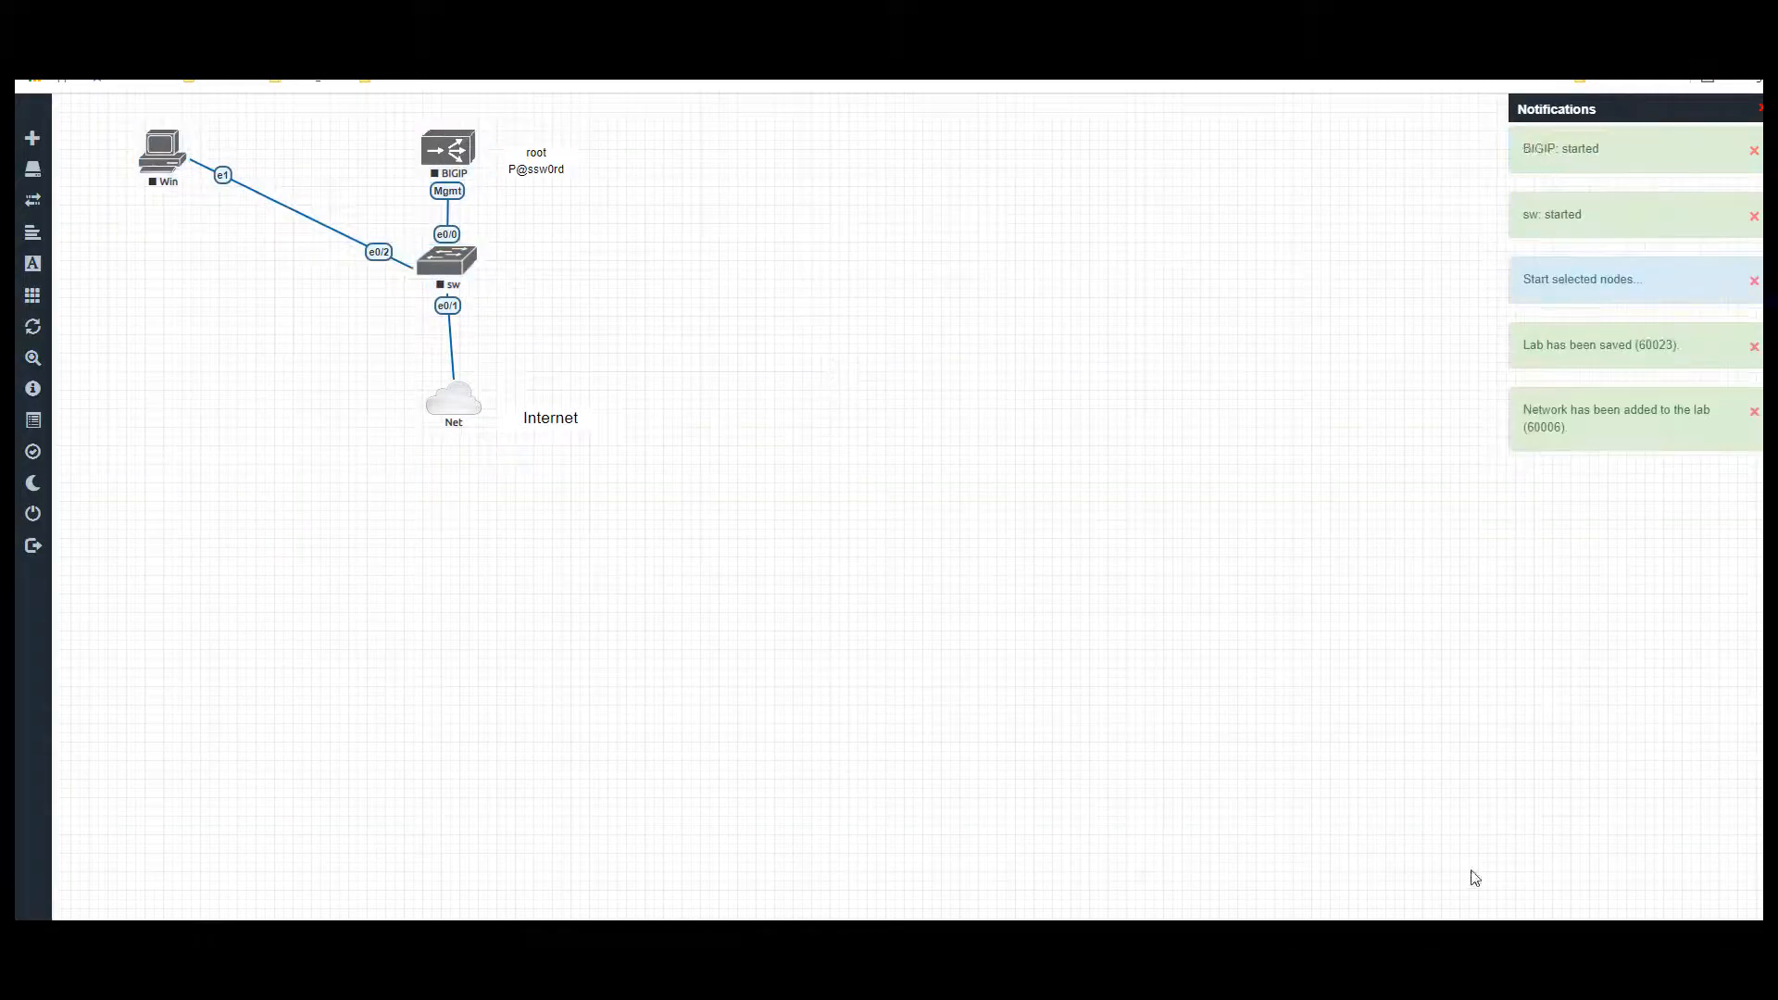
left_click(162, 156)
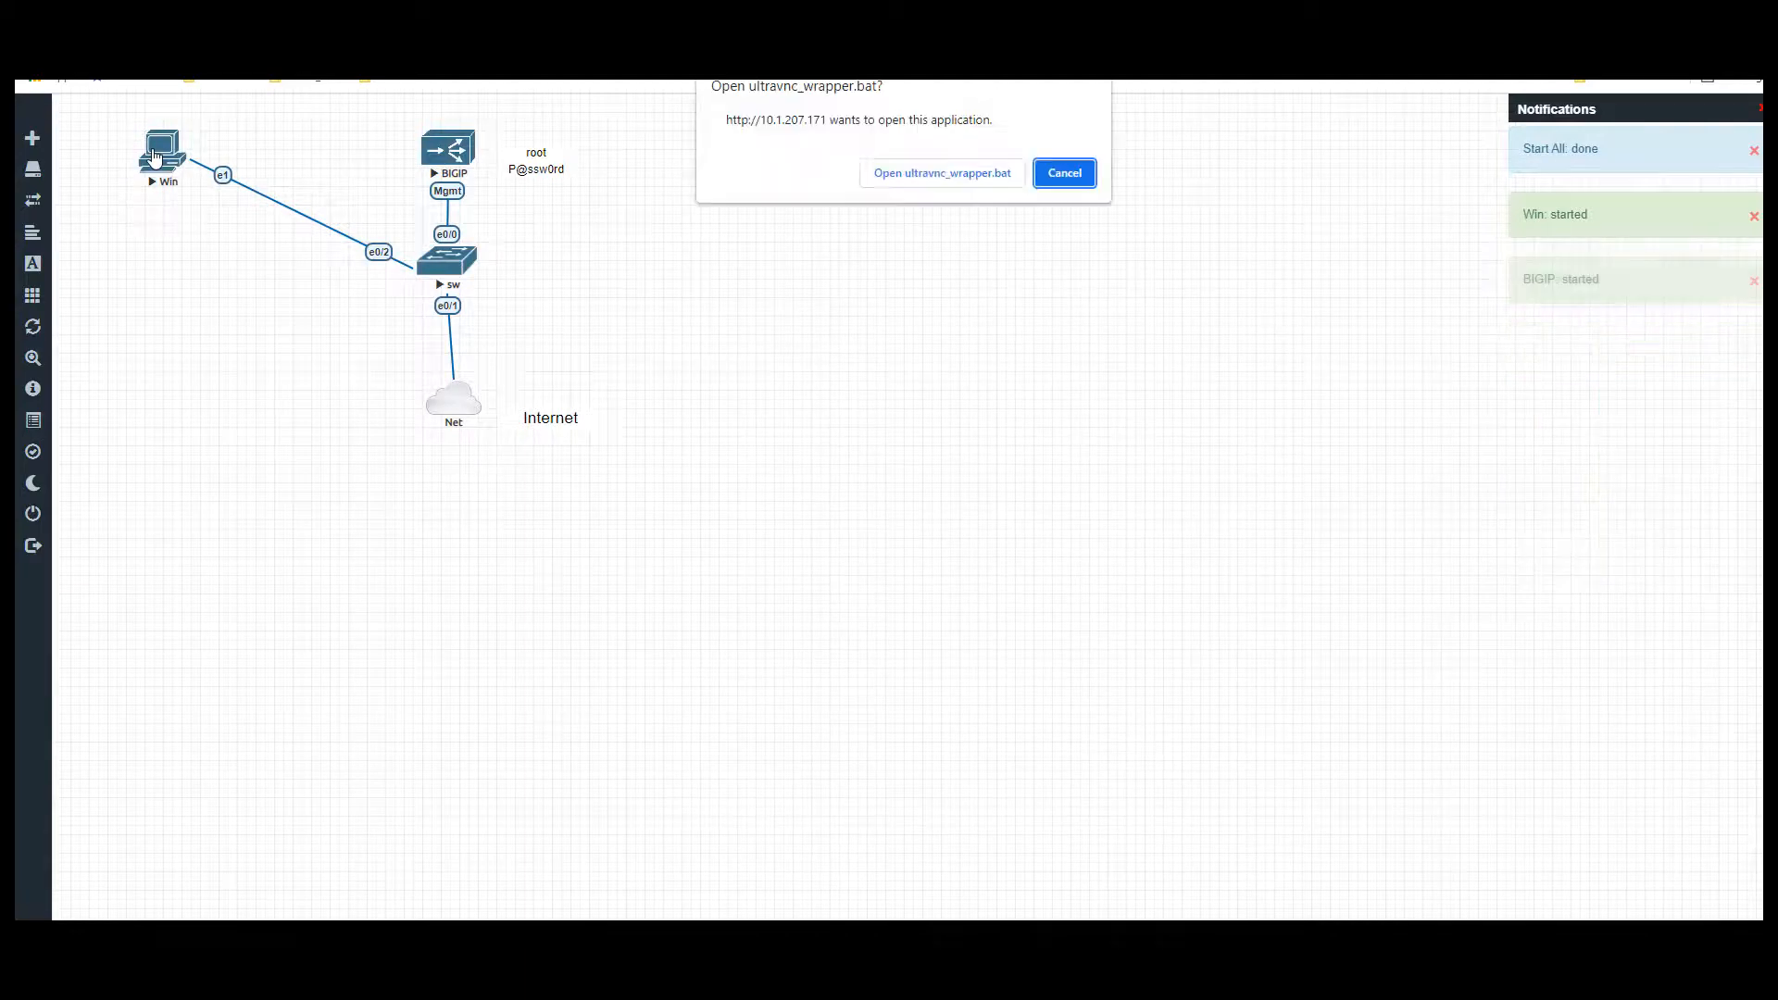
left_click(924, 180)
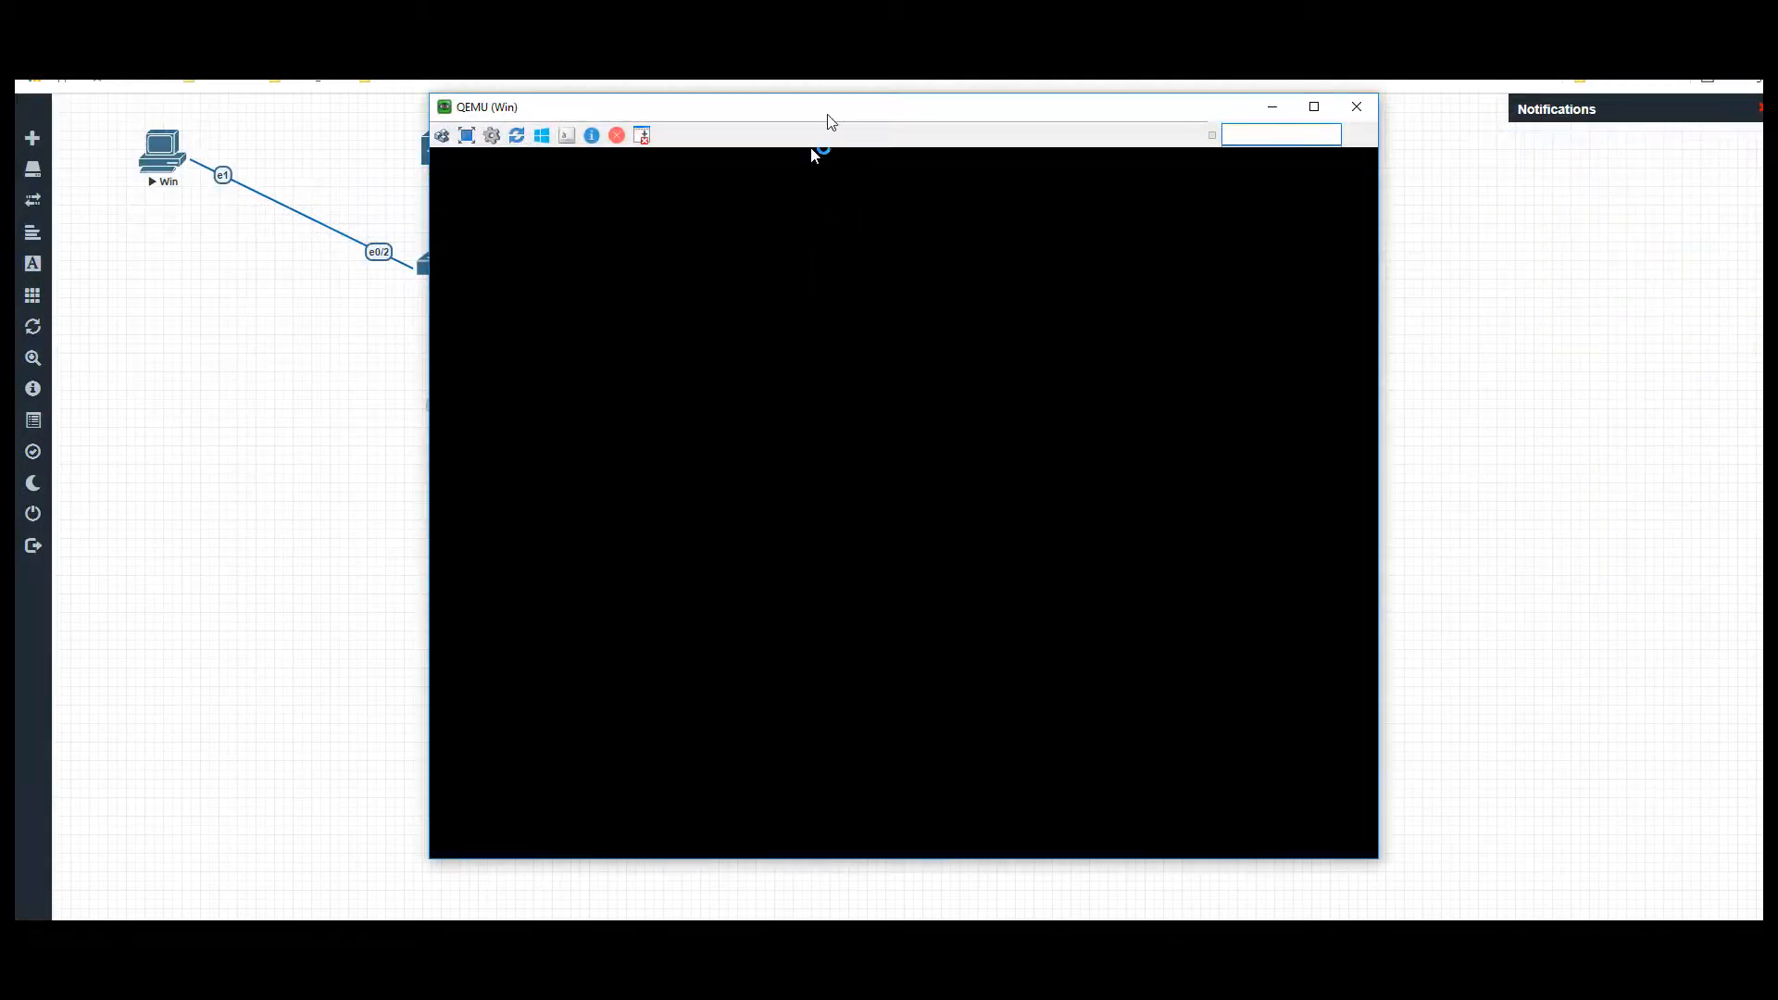
left_click_drag(828, 119, 1025, 115)
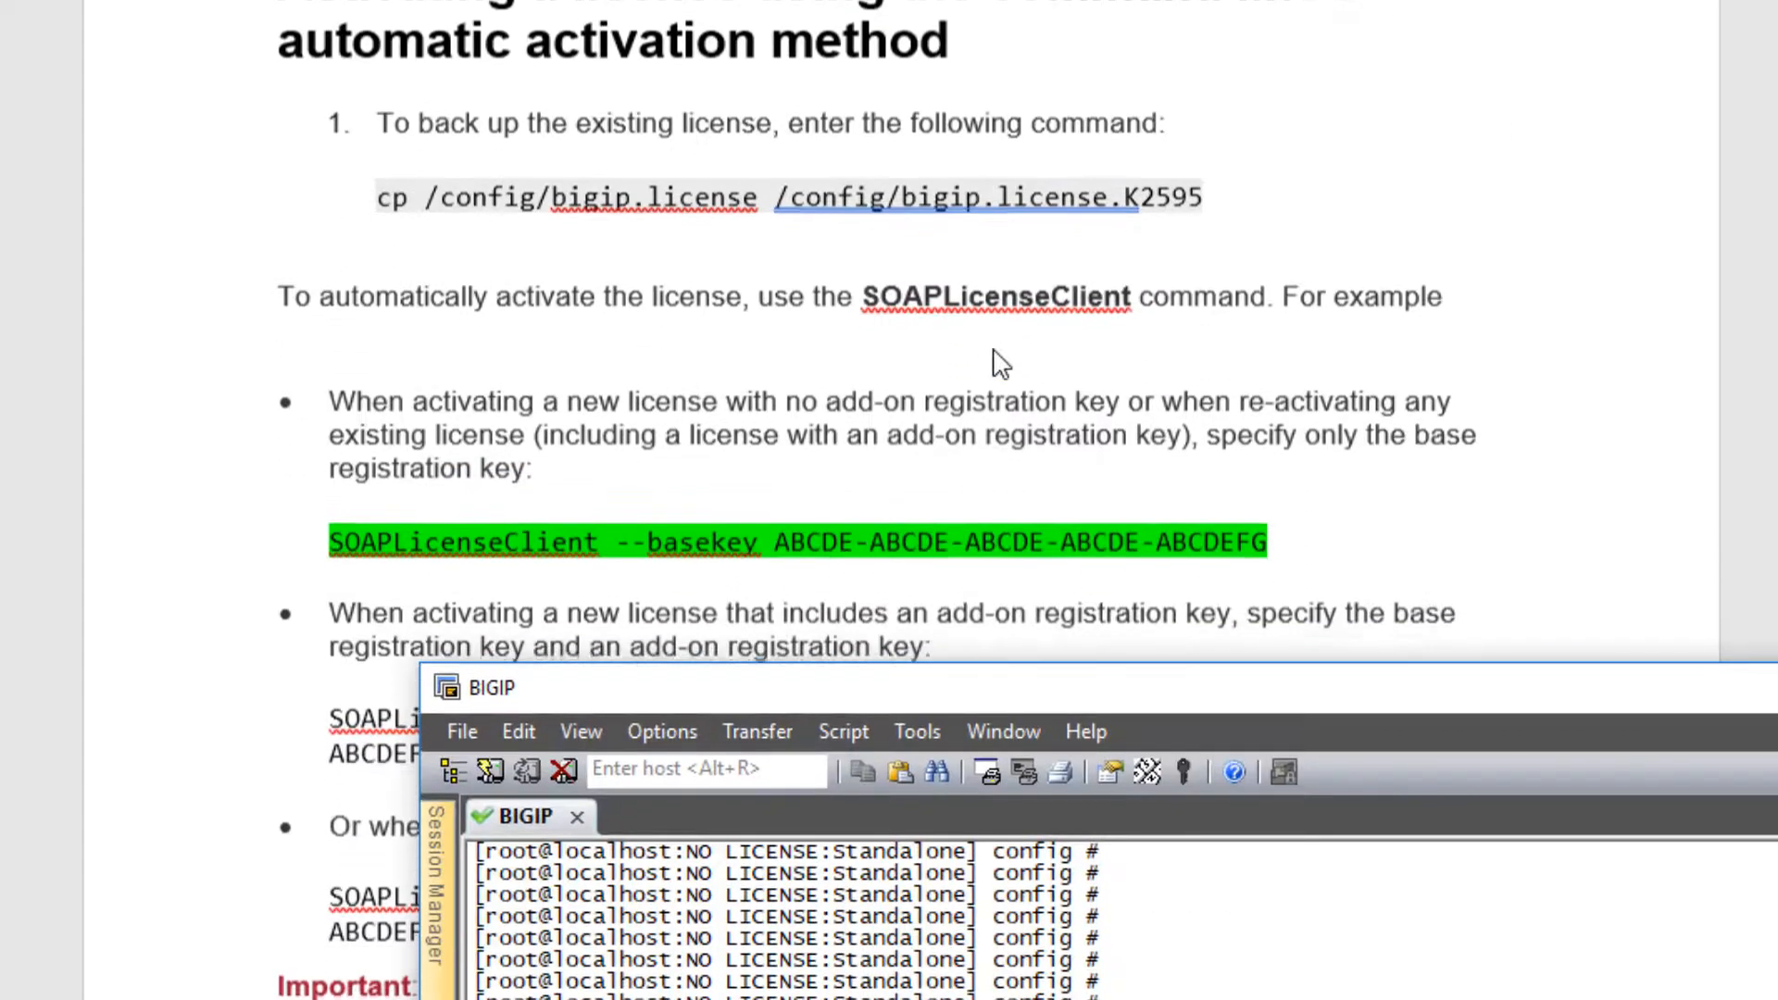
In the BIGIP SecureCRT session, ping 8.8.8.8 to test internet connectivity
scroll(1001, 364, "down", 2)
left_click_drag(1305, 698, 418, 524)
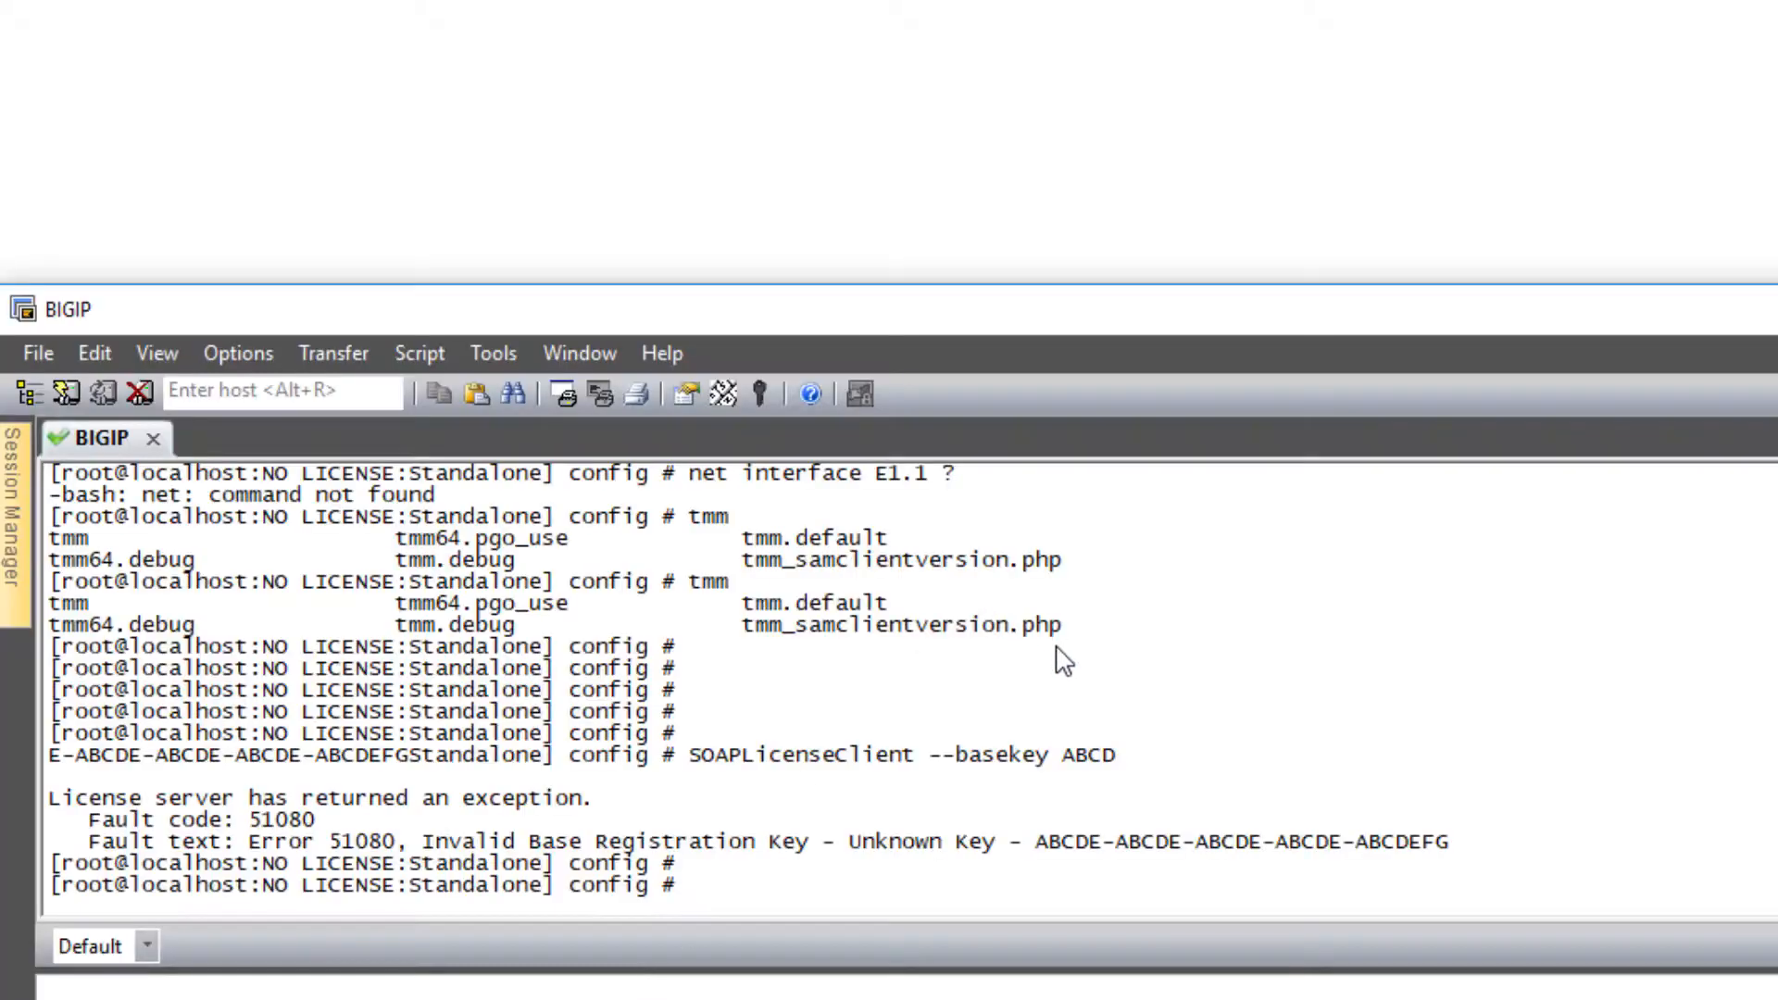
key("Return")
key("Return")
key("Return")
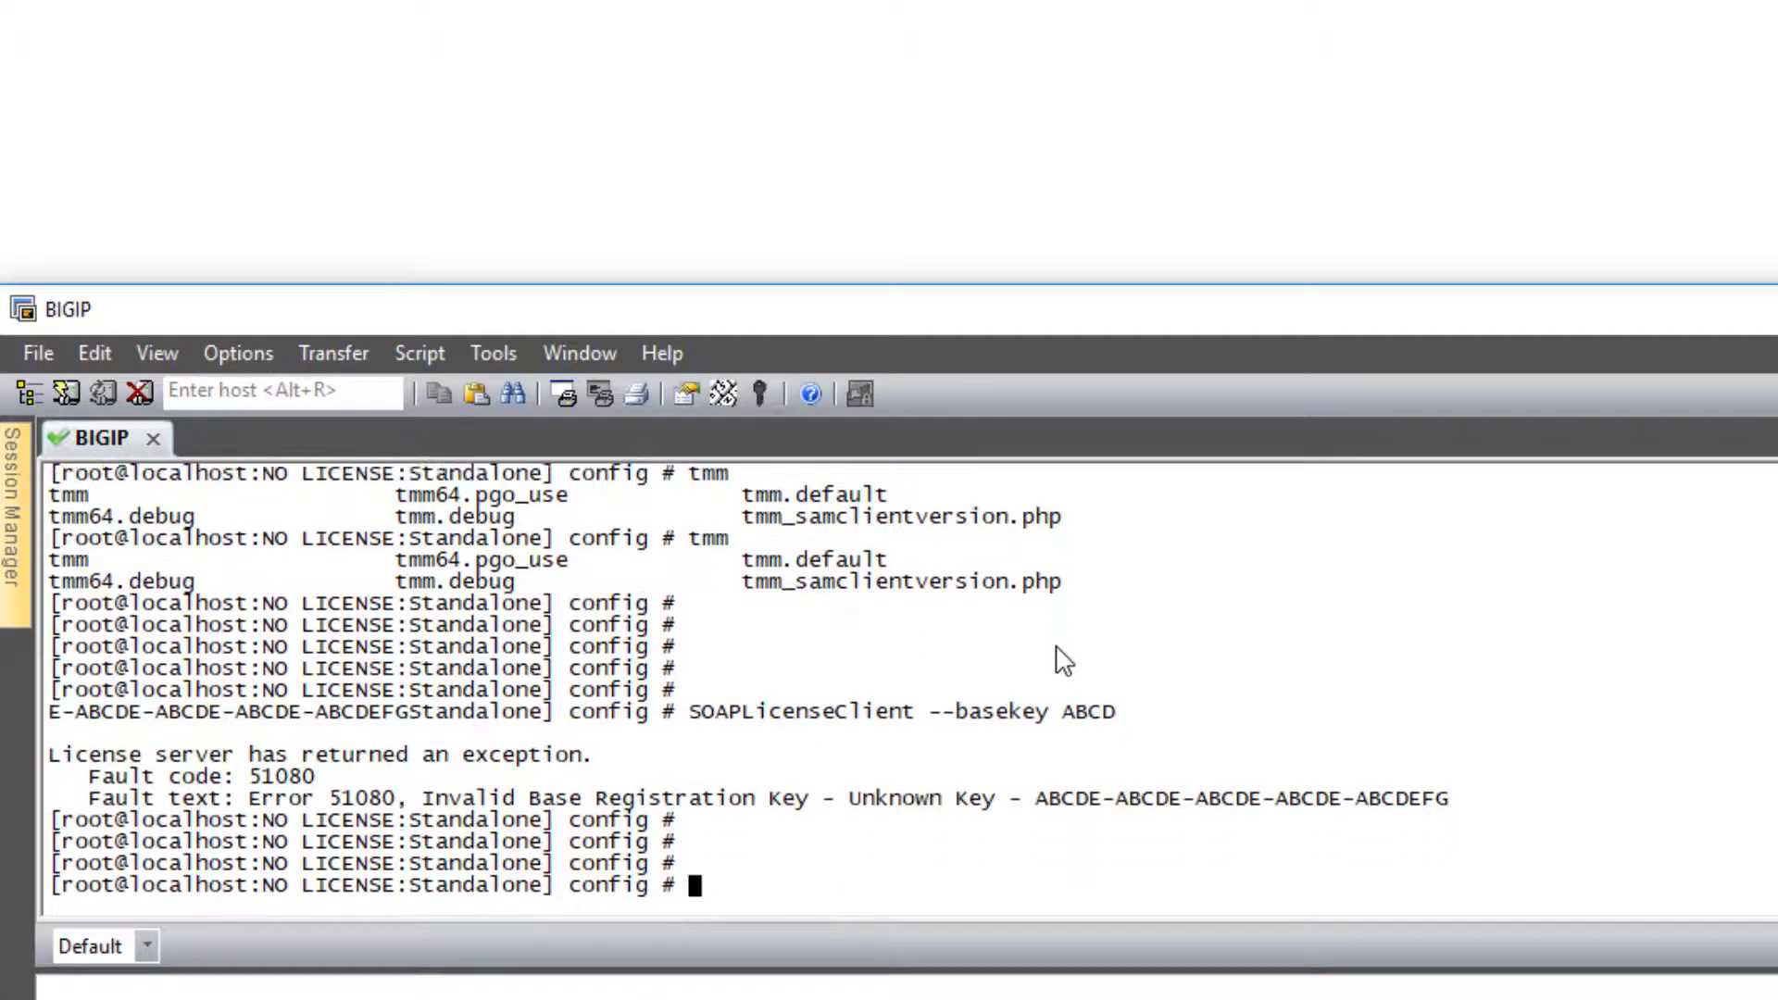
type("ping 8.8.8.8")
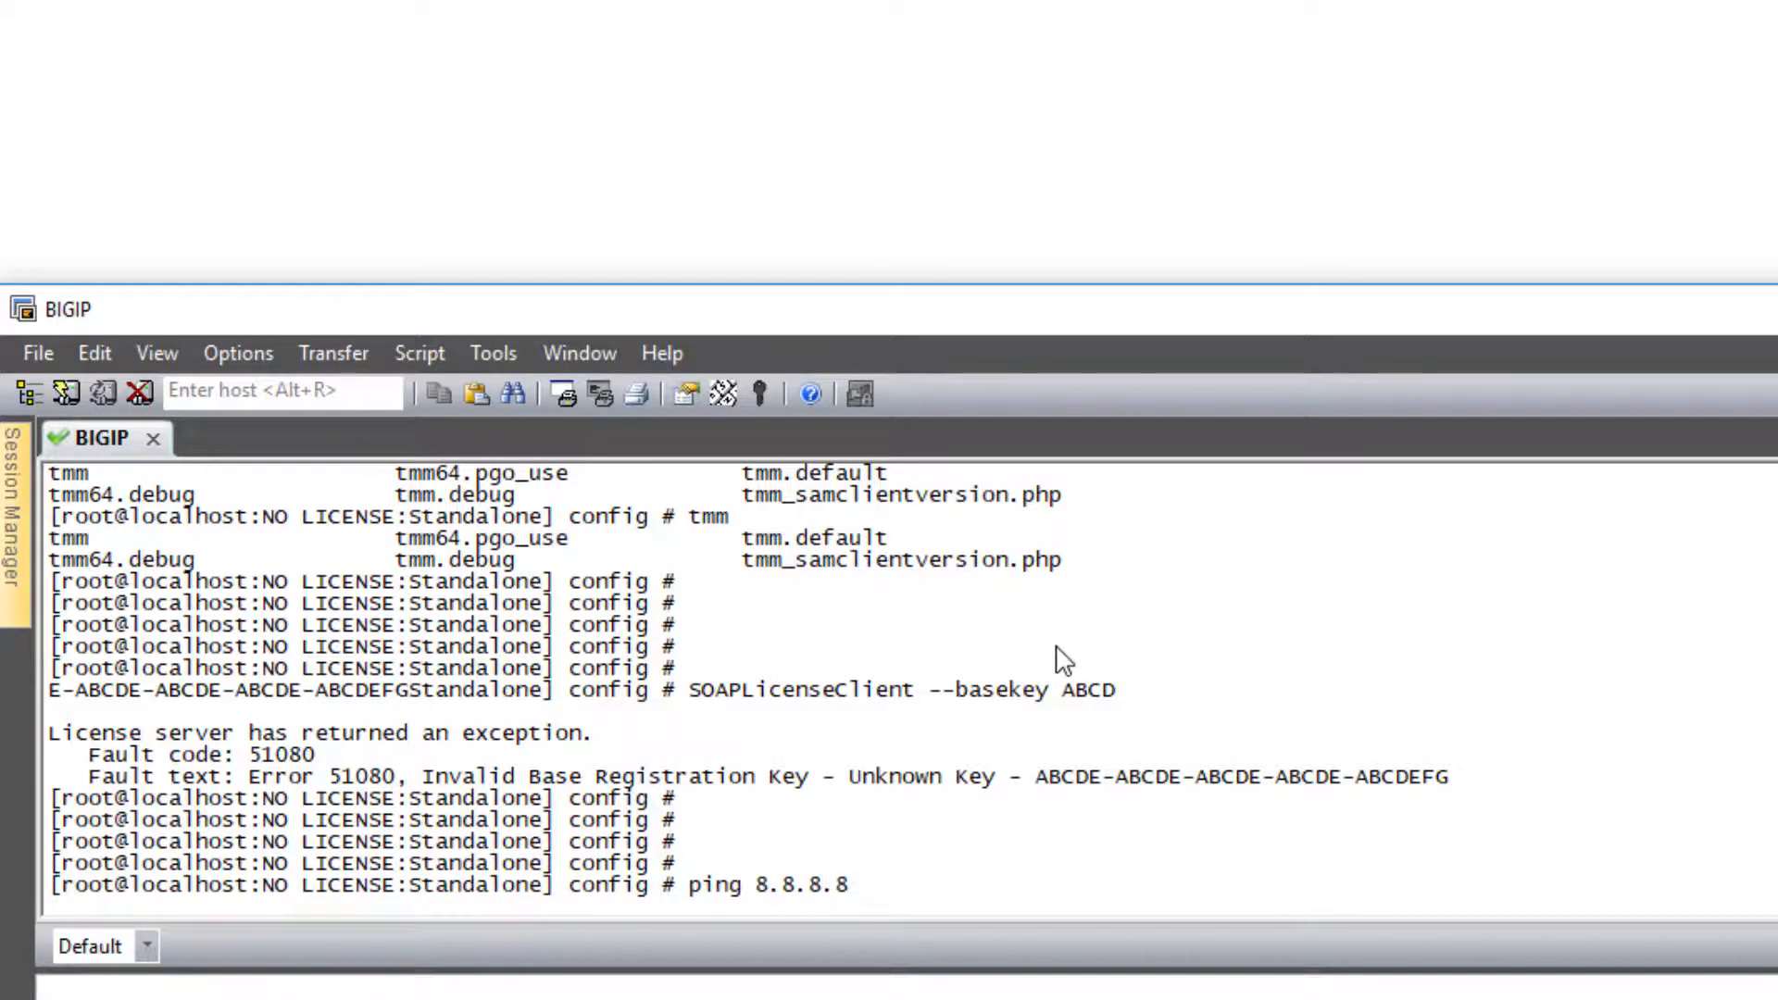
key("Return")
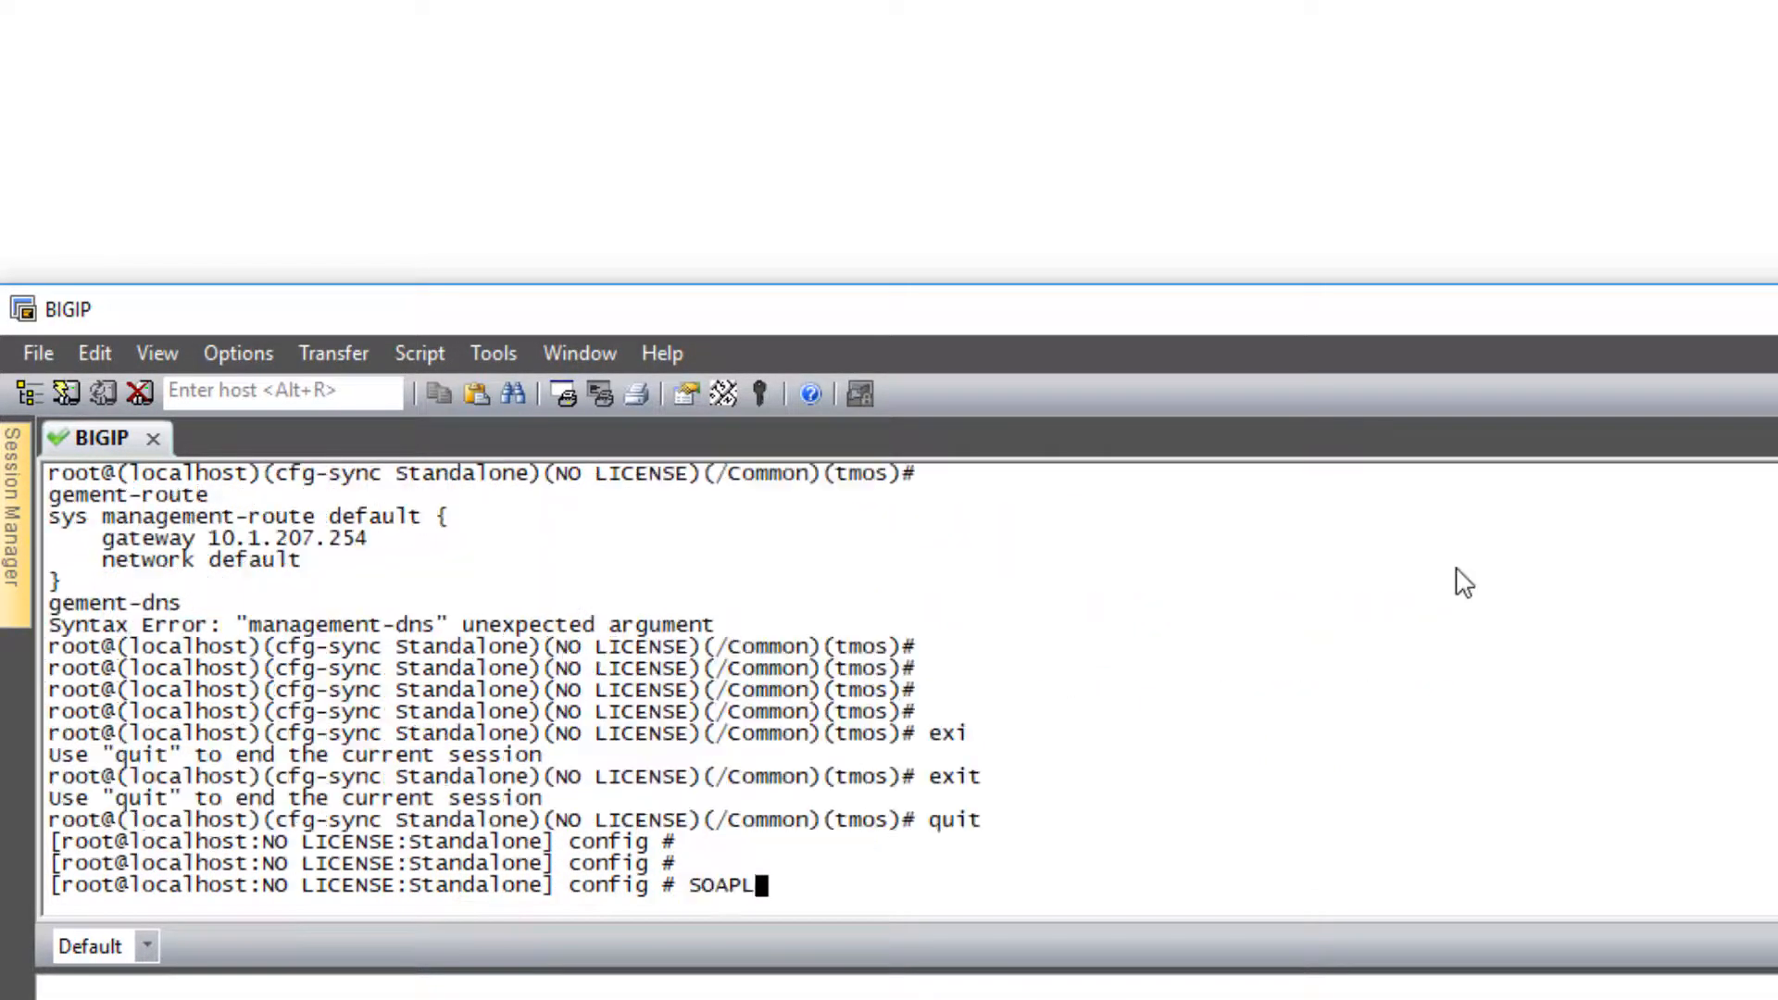
Complete the SOAPLicenseClient command name at the BIGIP config prompt for activating the license
type("icenseClient")
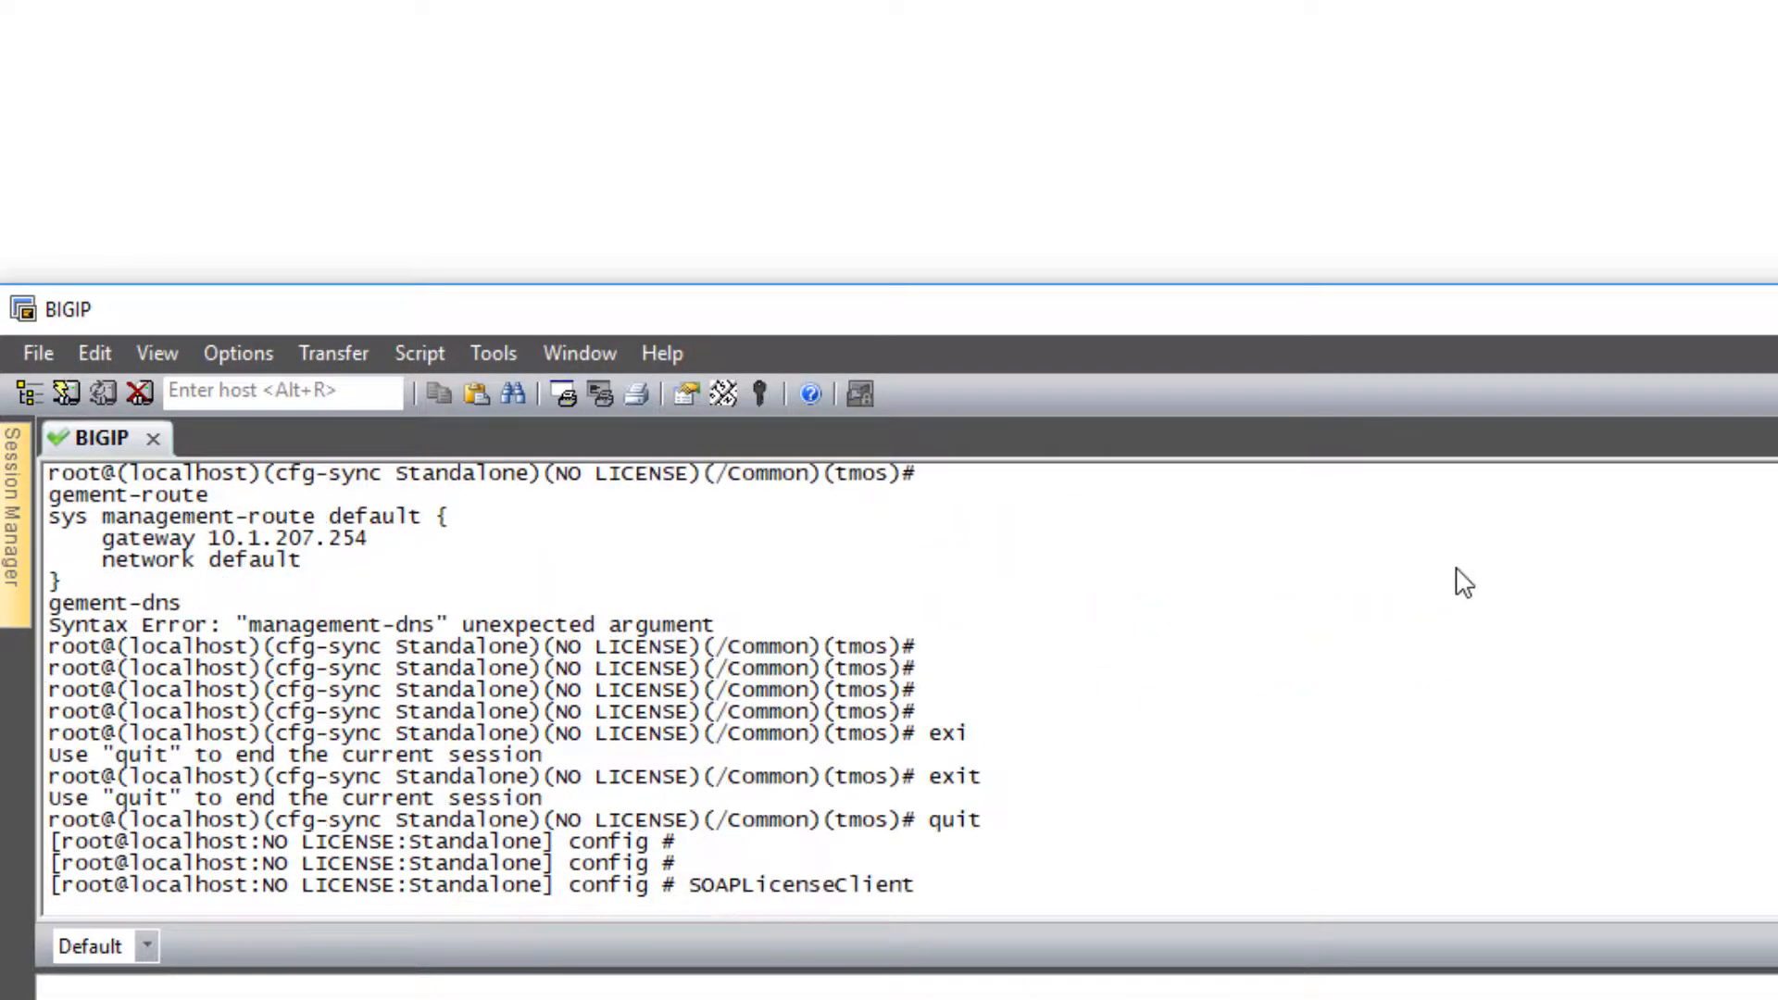
key("Tab")
key("Tab")
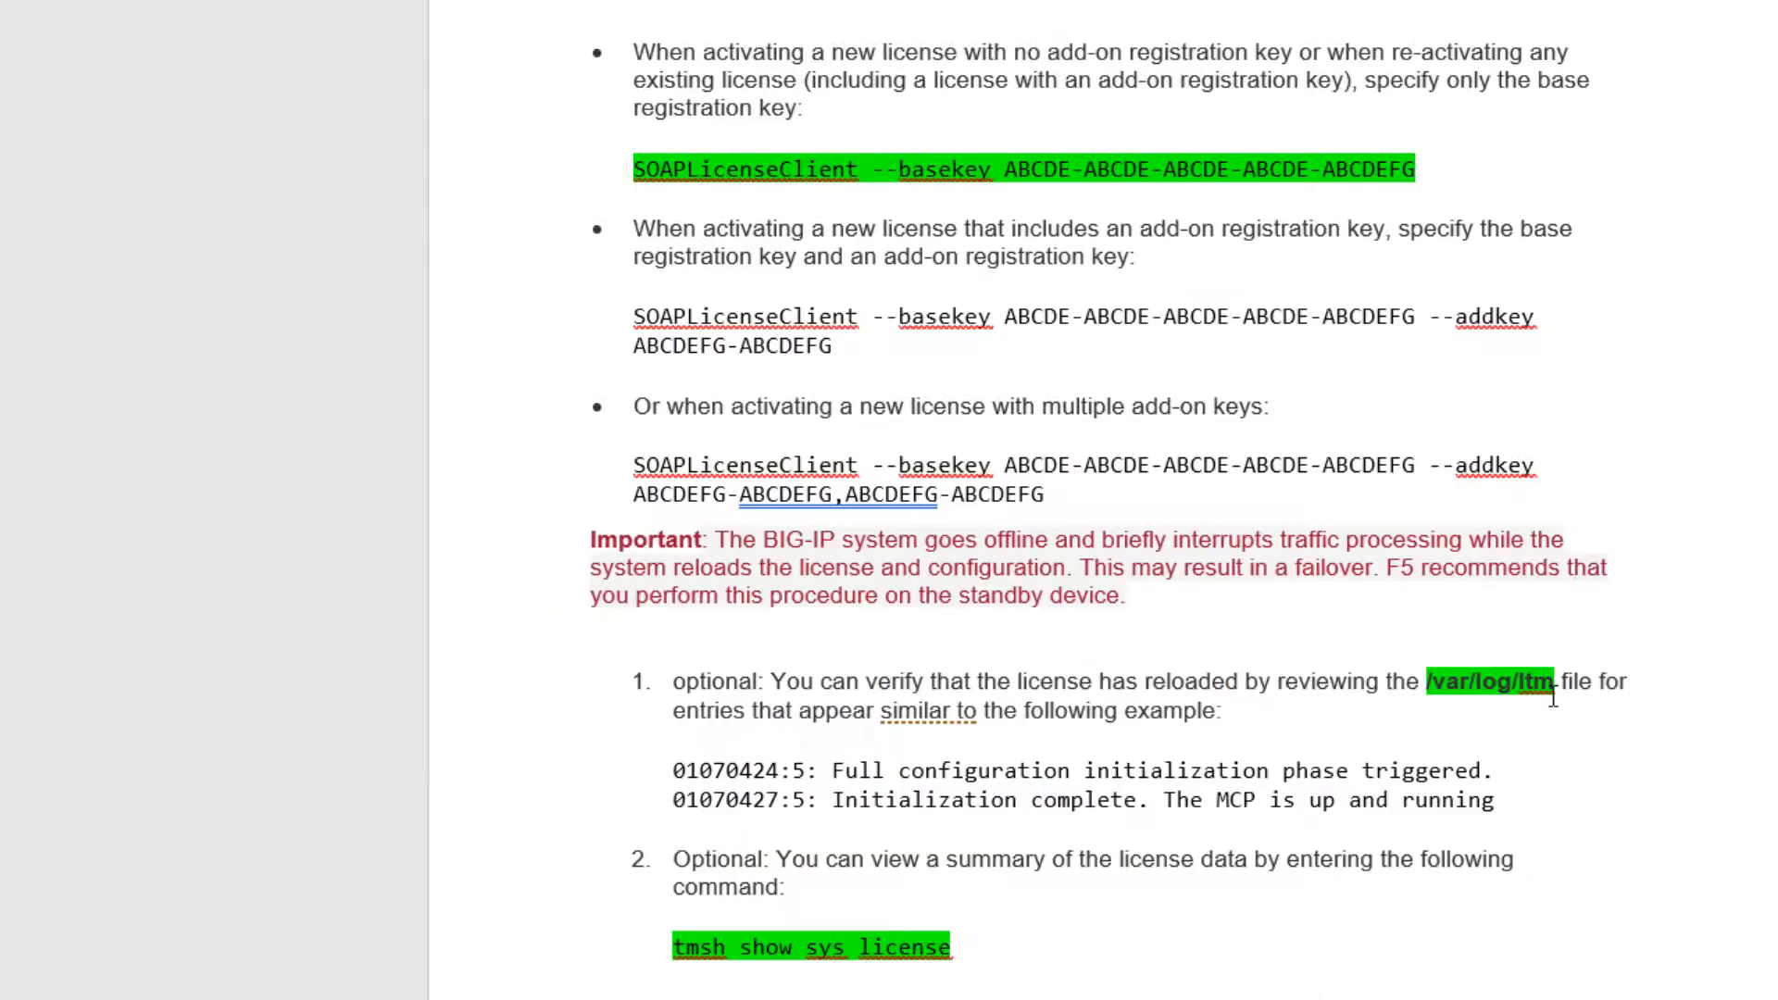
Copy the tmsh show sys license command from the Word instructions and run it in the BIGIP terminal session
left_click_drag(968, 947, 670, 947)
key("alt+Tab")
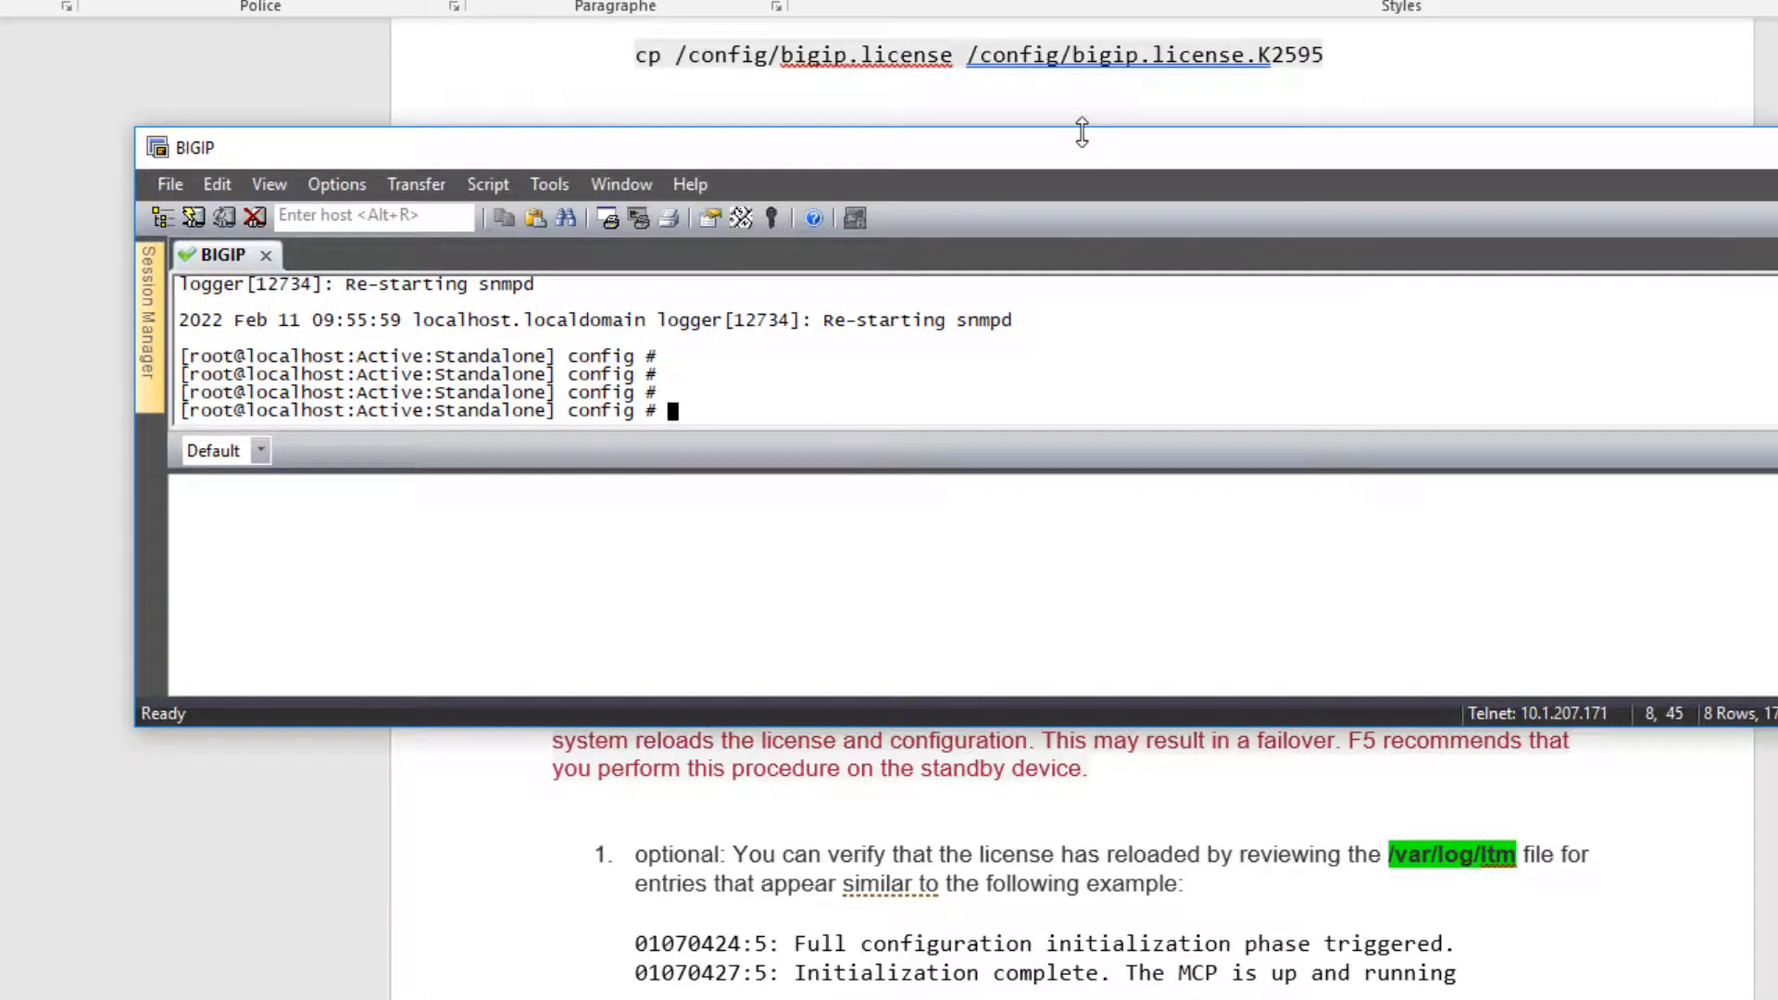
left_click_drag(1080, 129, 1084, 4)
key("Return")
key("Return")
key("Return")
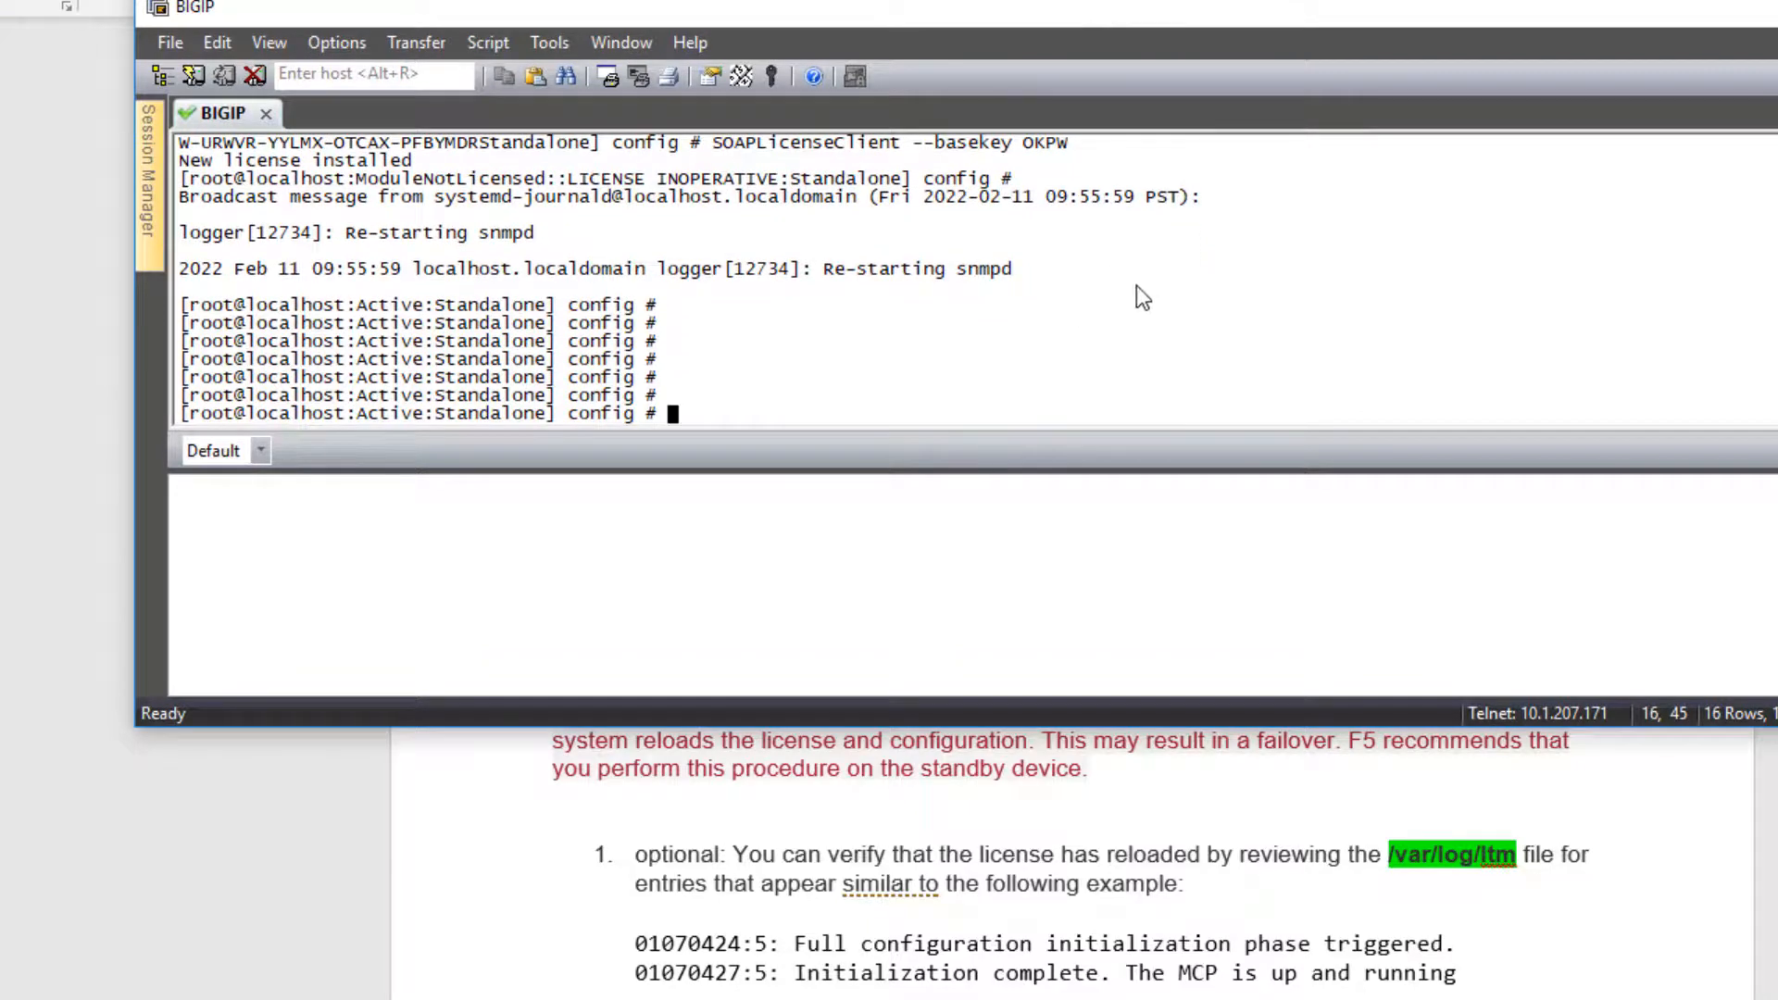
right_click(1136, 285)
left_click(1157, 334)
key("Return")
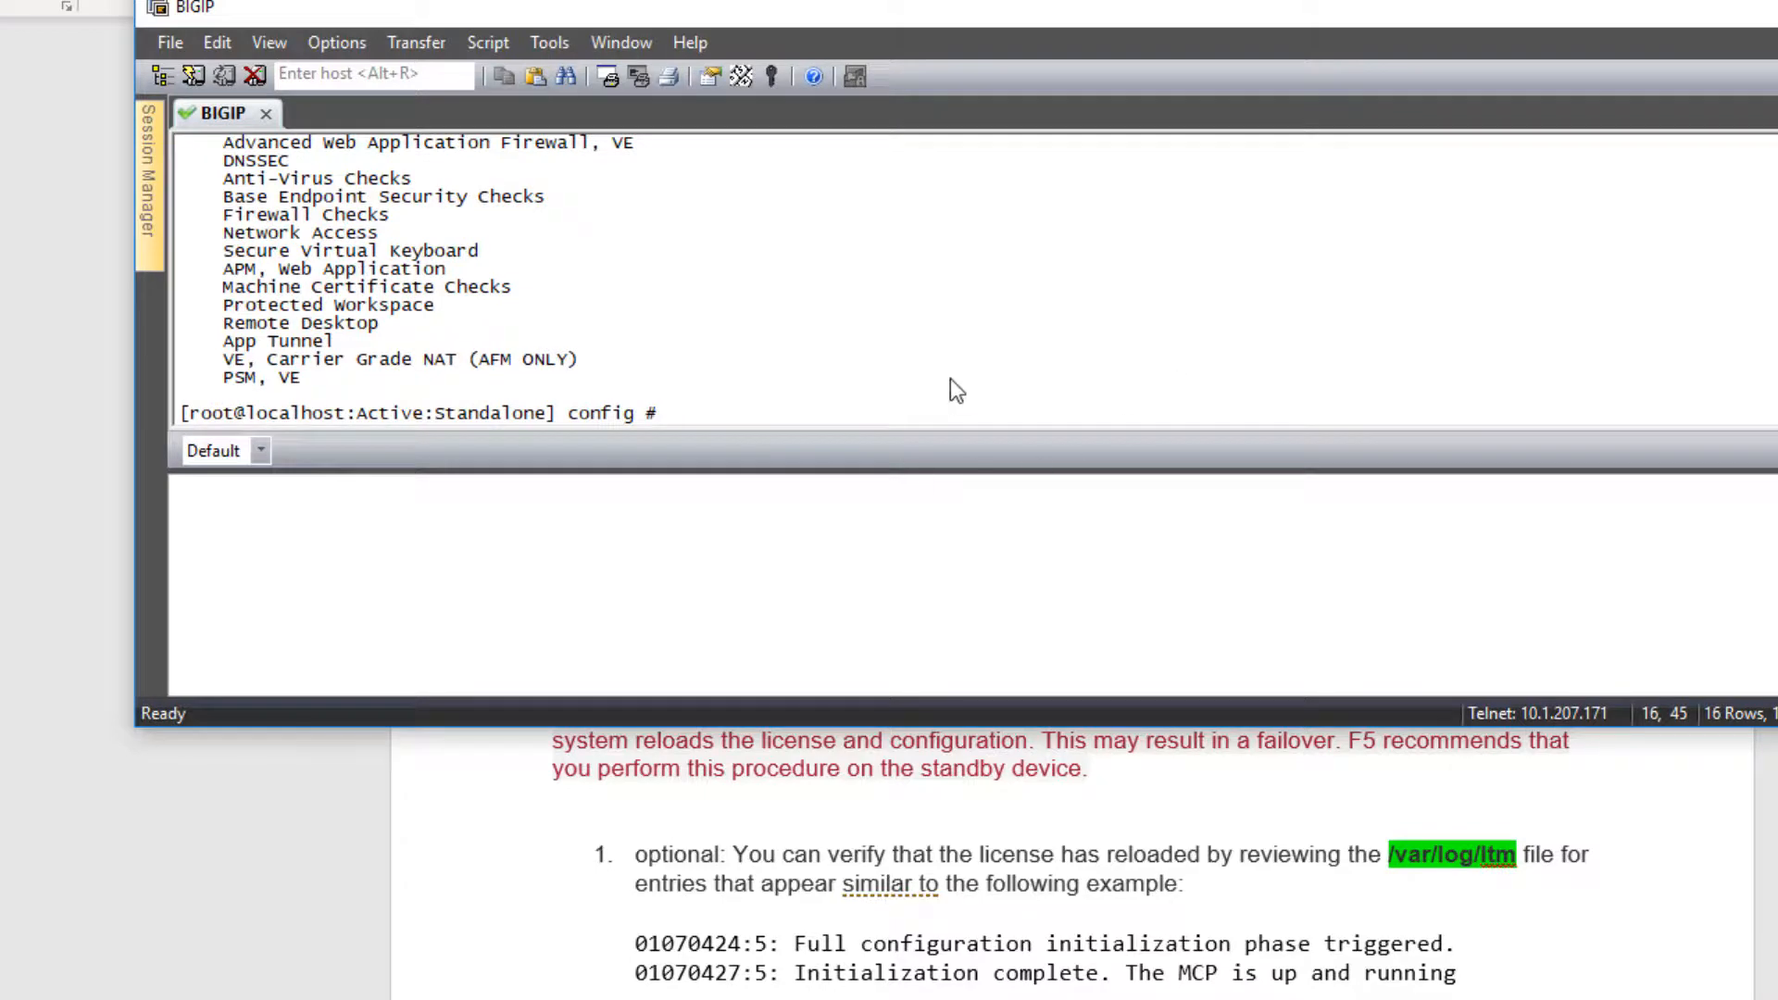
Enlarge the terminal window and examine the license summary's version, registration key, dates and active modules
left_click_drag(1512, 732, 1438, 908)
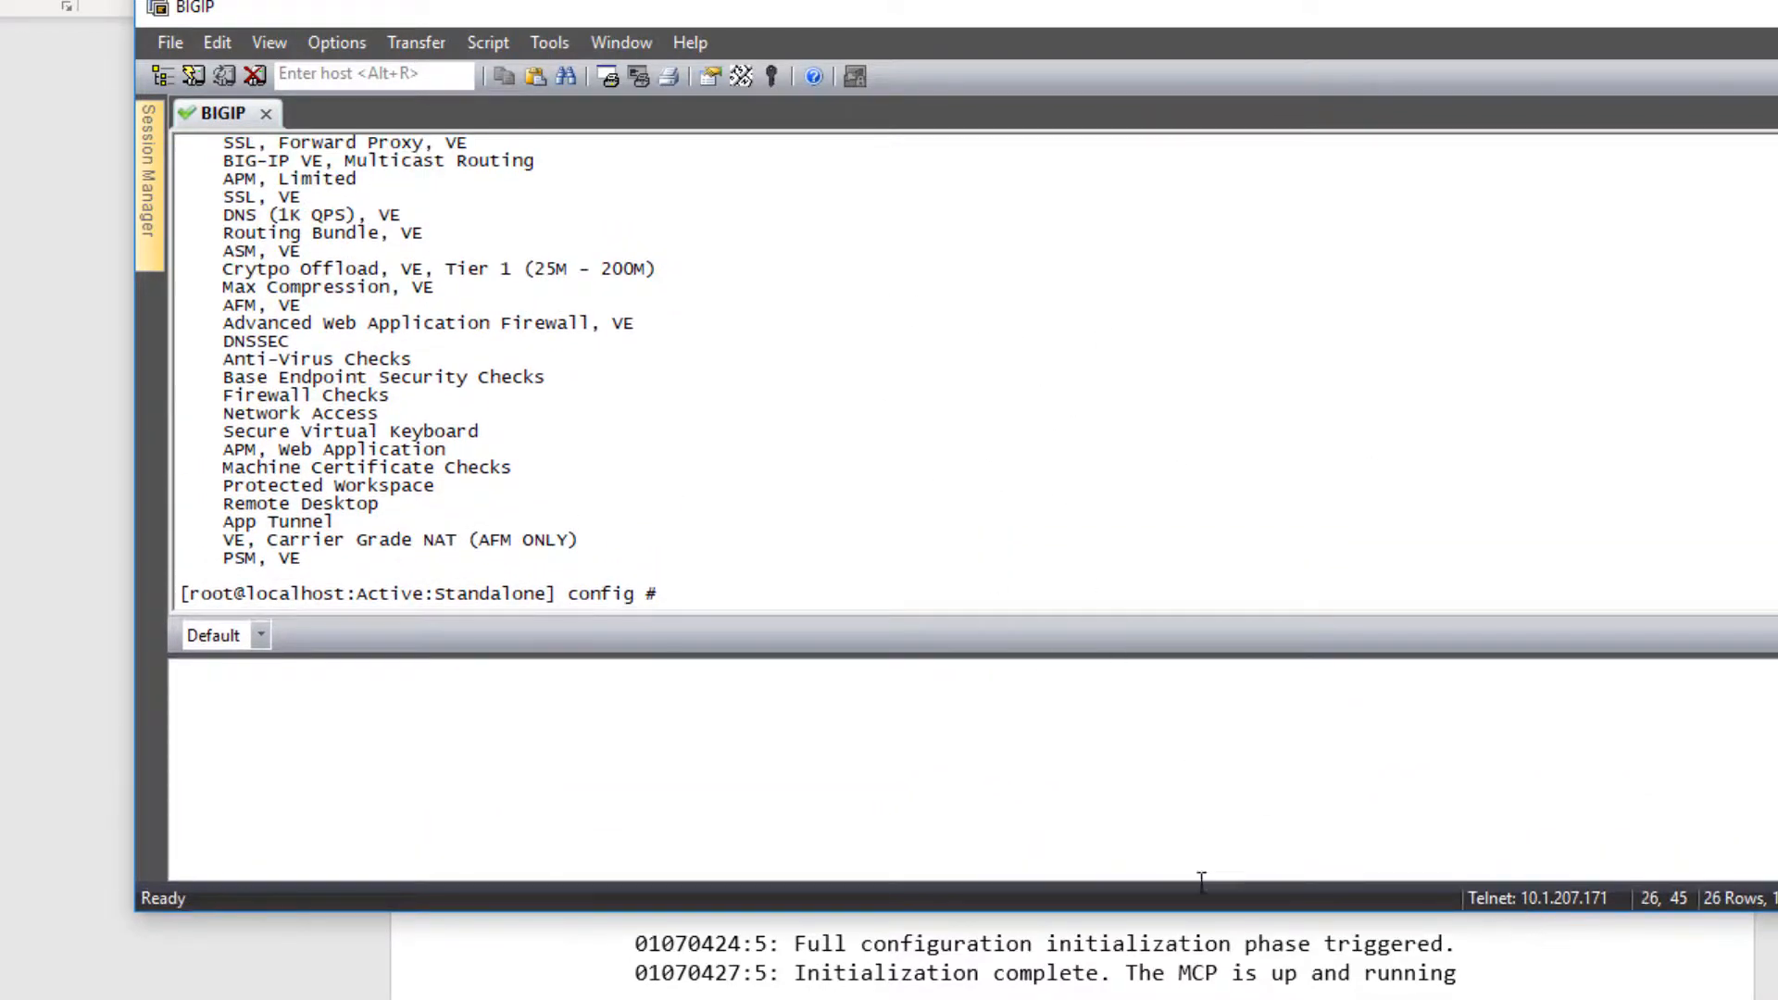
scroll(766, 437, "up", 5)
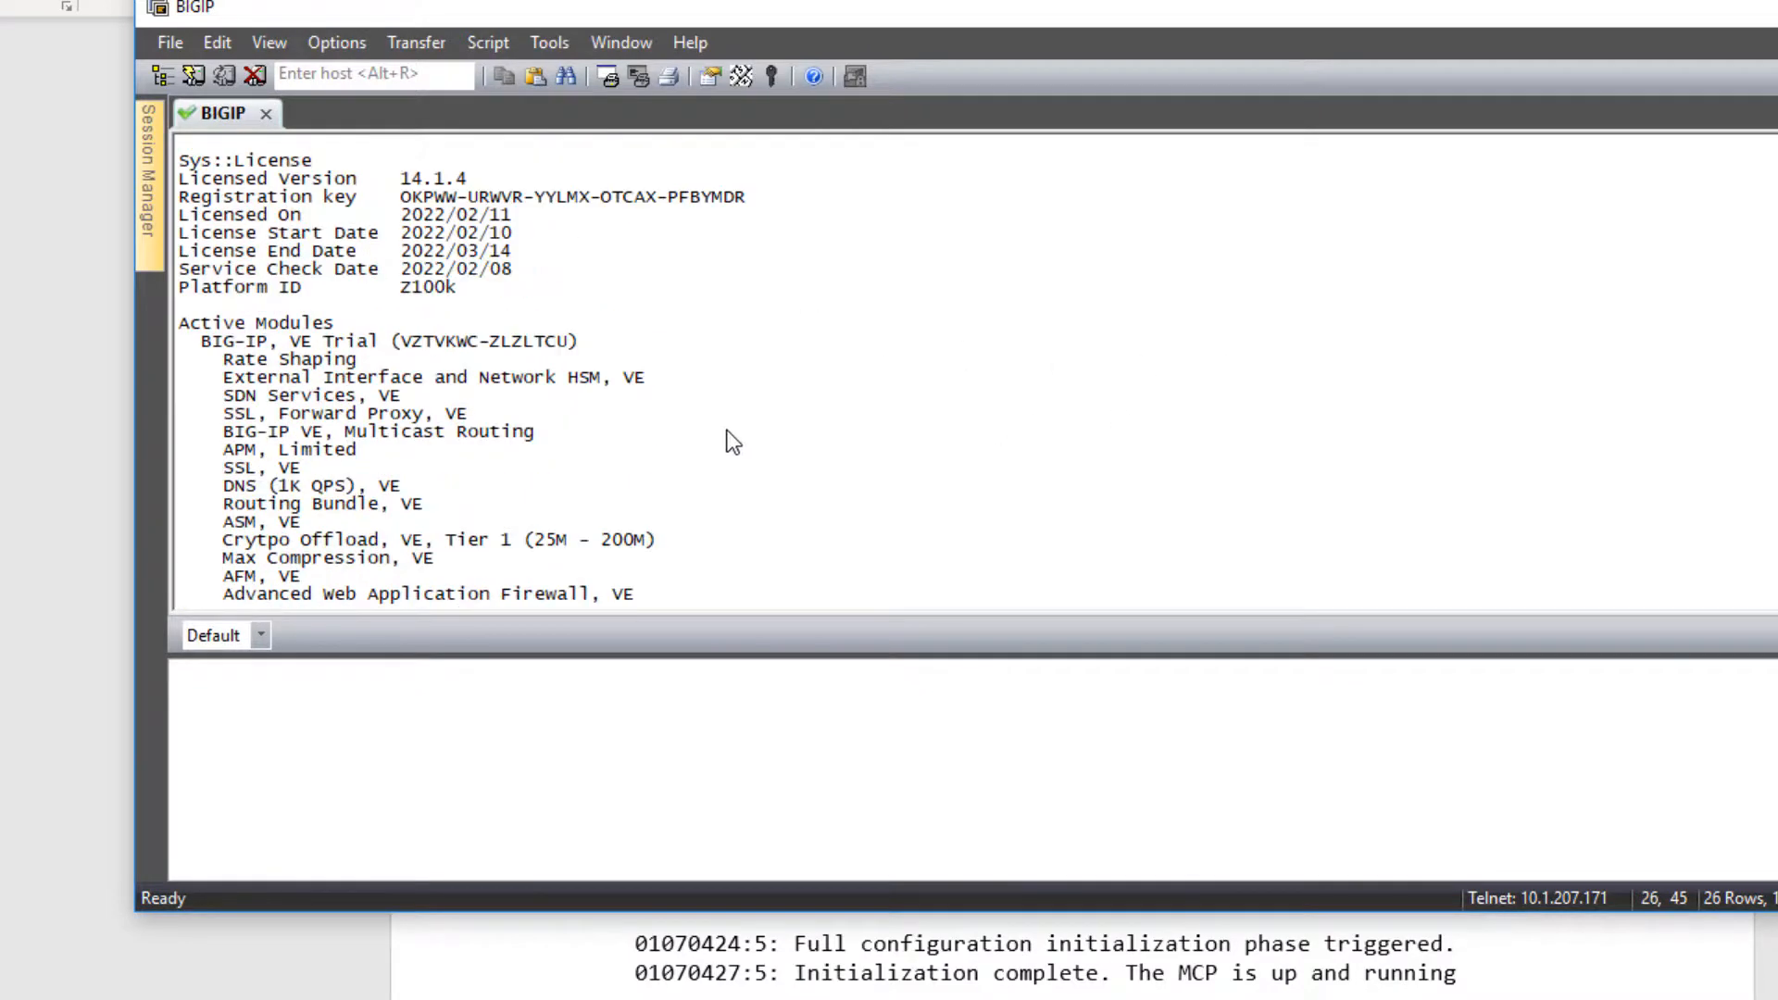
scroll(724, 436, "down", 1)
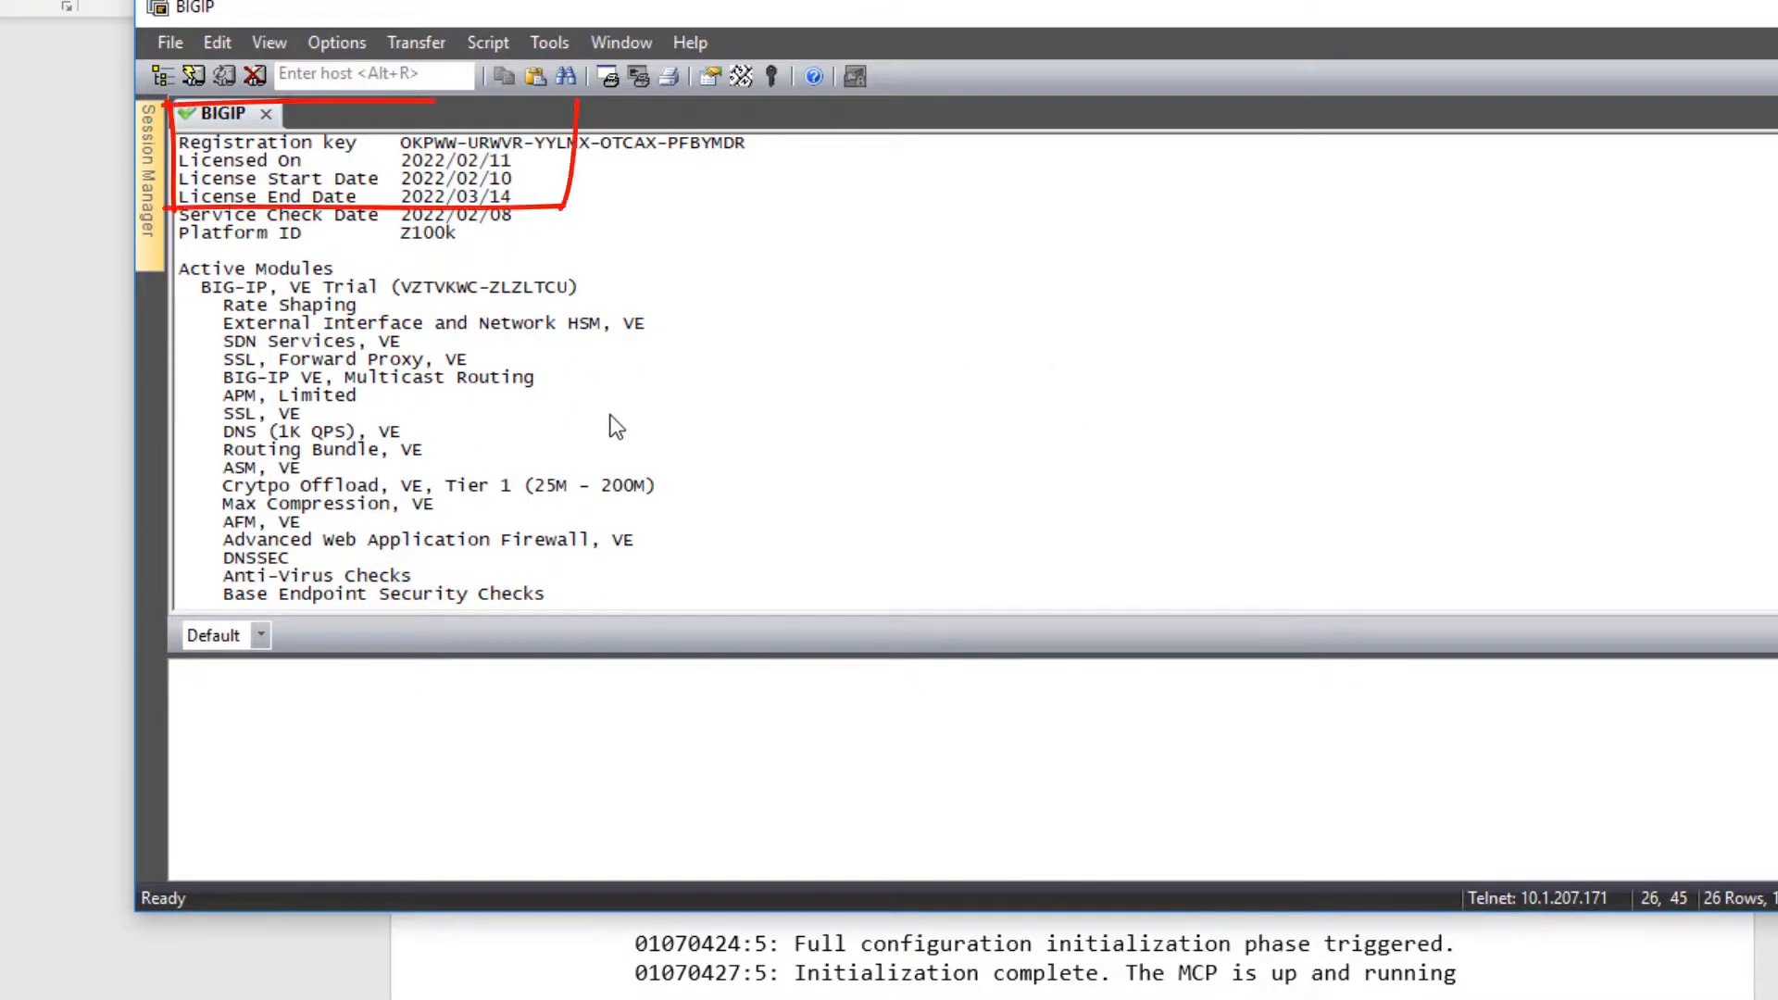
scroll(658, 336, "down", 2)
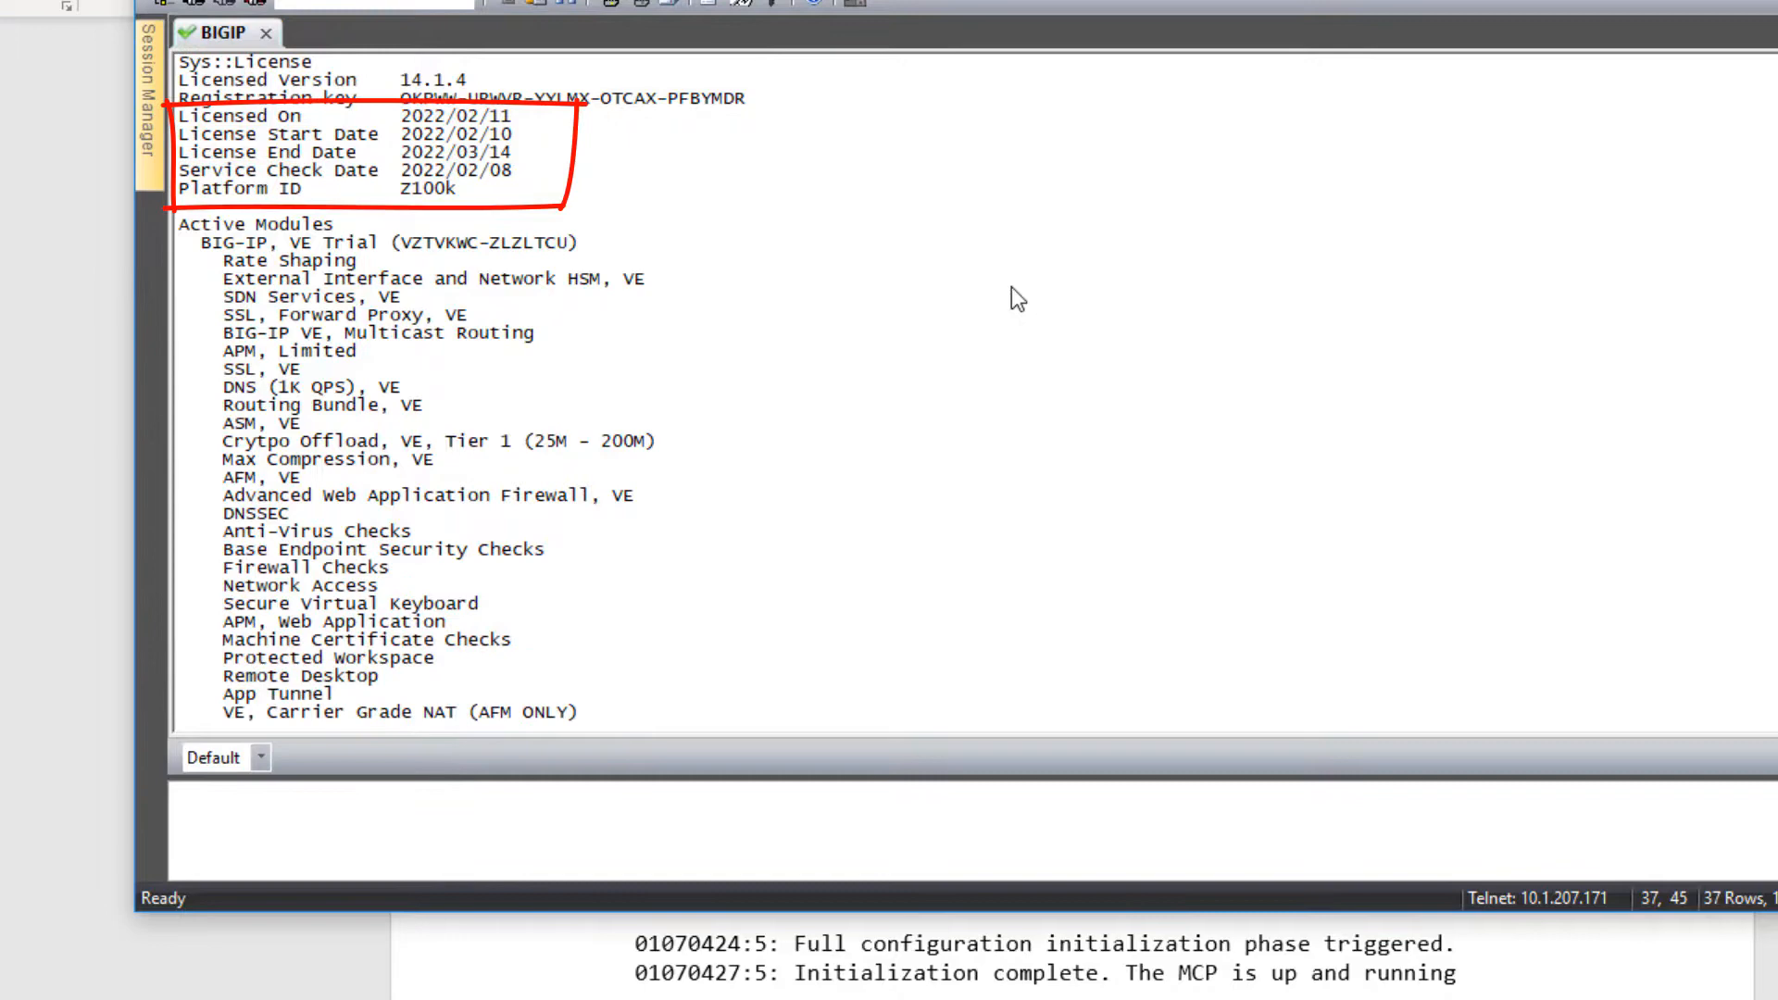
scroll(1011, 287, "up", 3)
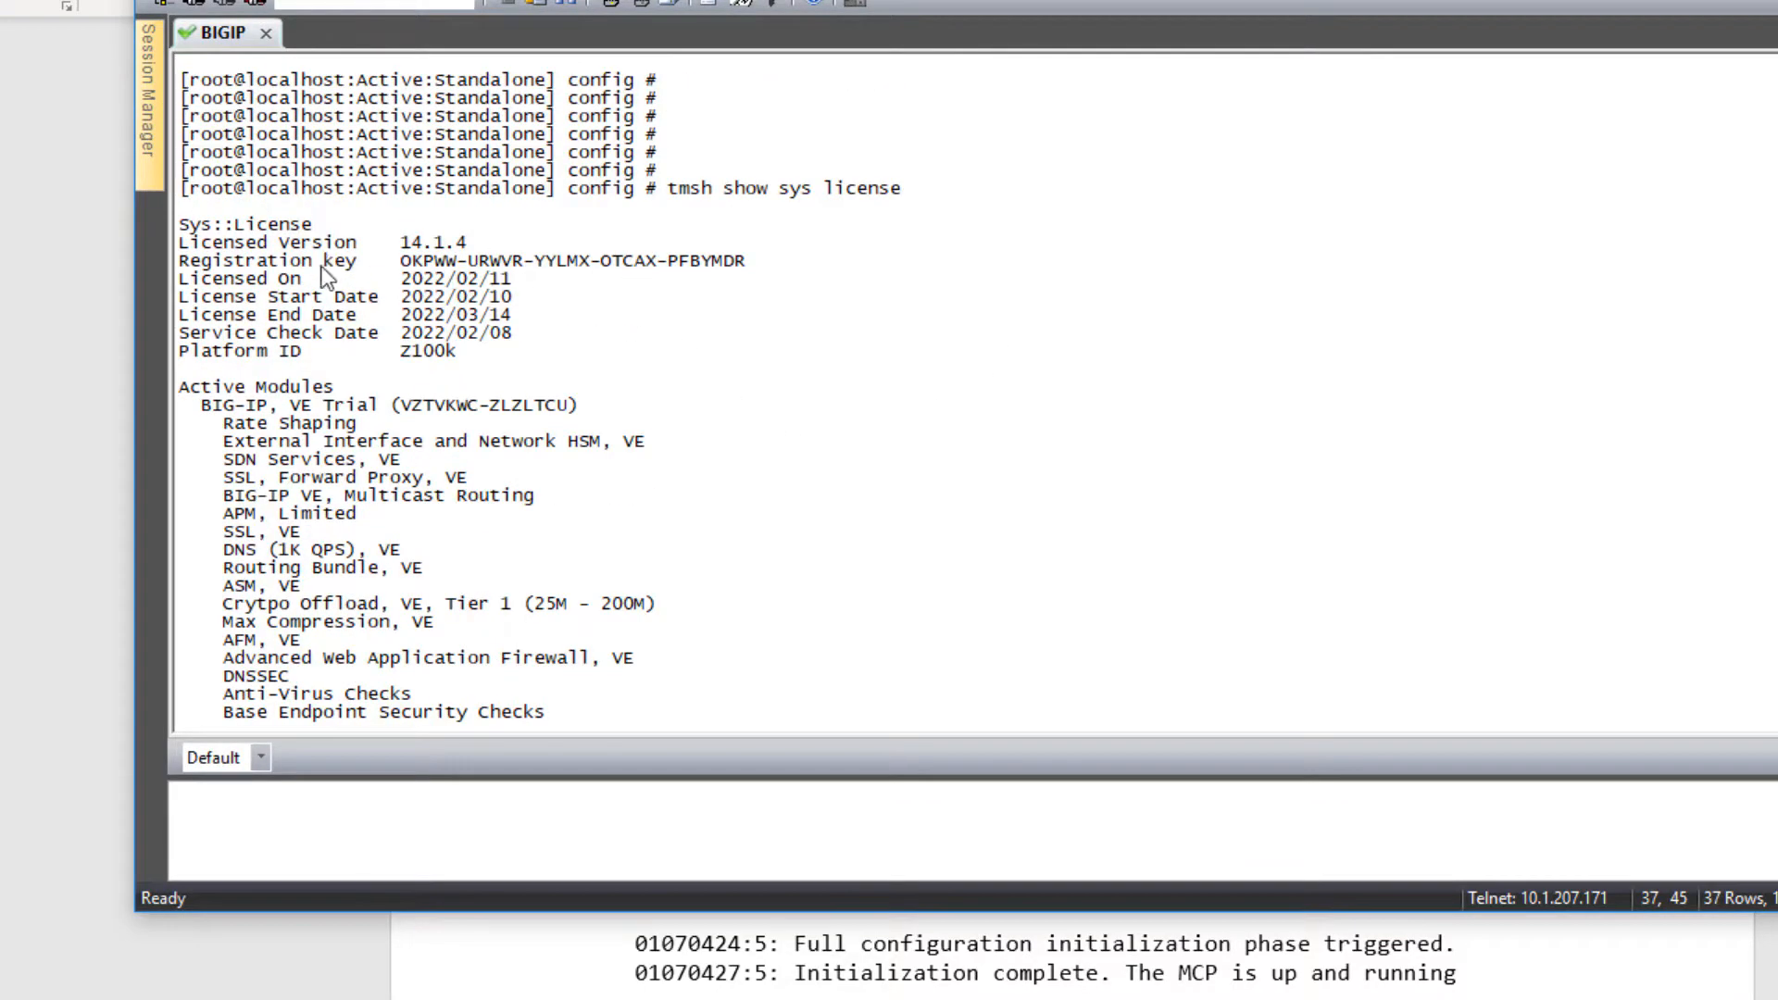
left_click_drag(639, 262, 211, 241)
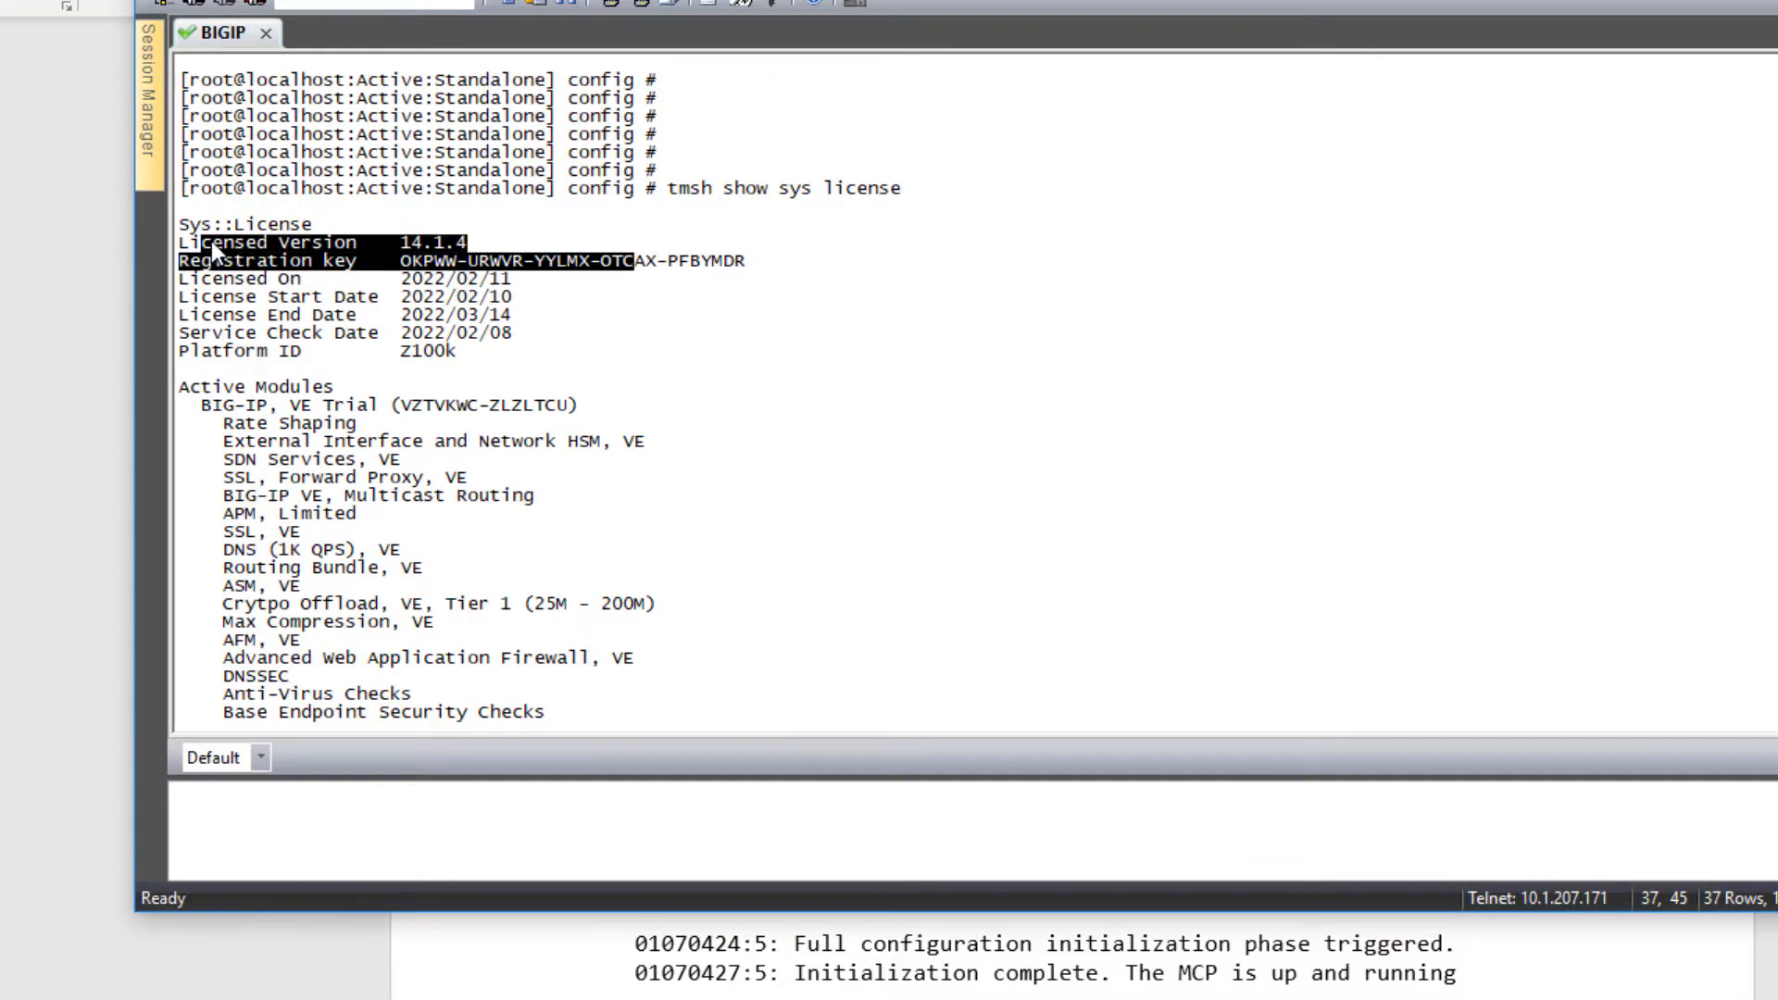
left_click(491, 289)
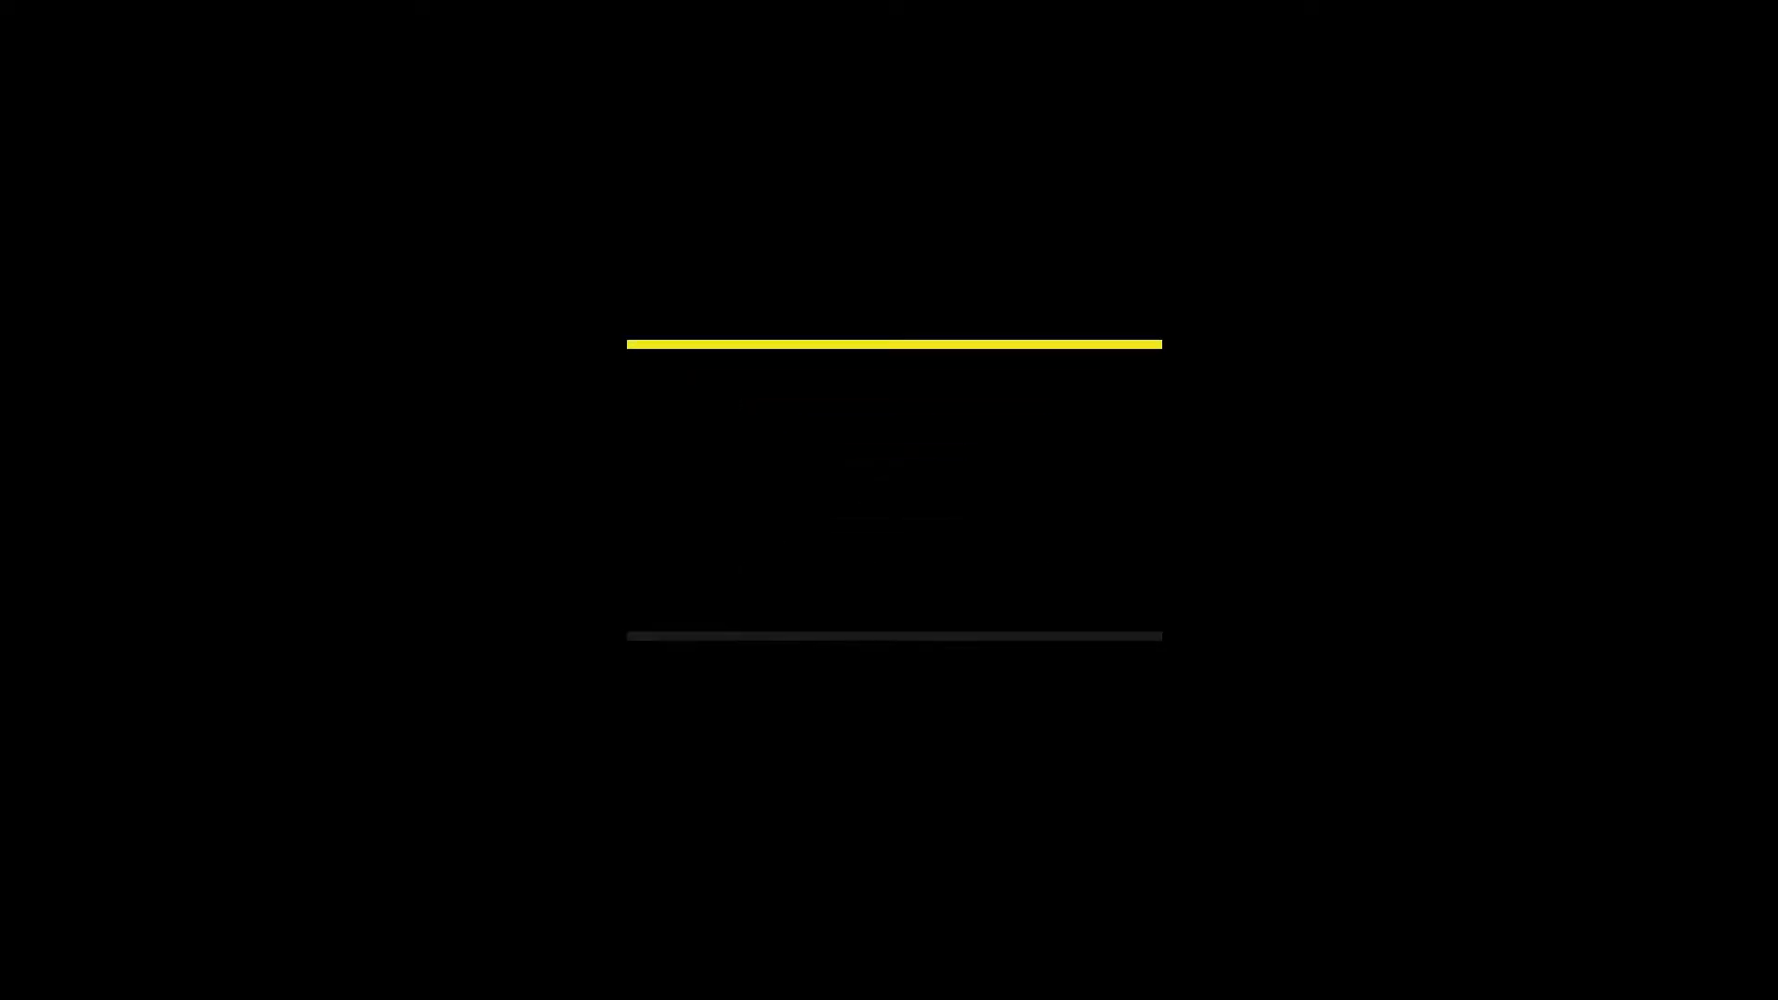